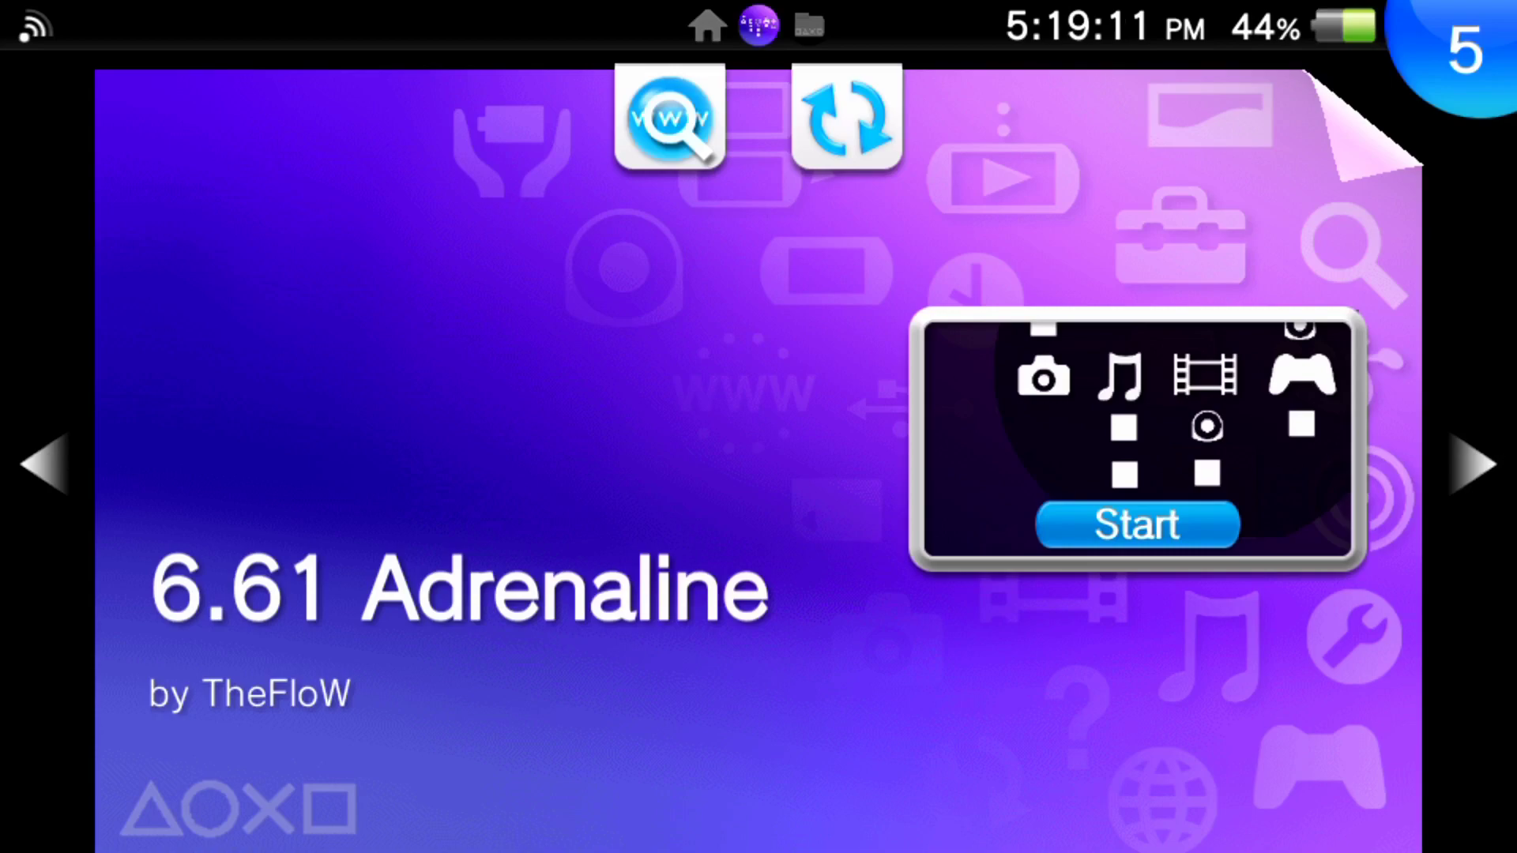
Look through the installed app bubbles on the Vita home screen pages and check the notification list.
key("super")
key("super")
key("Escape")
key("Down")
key("Down")
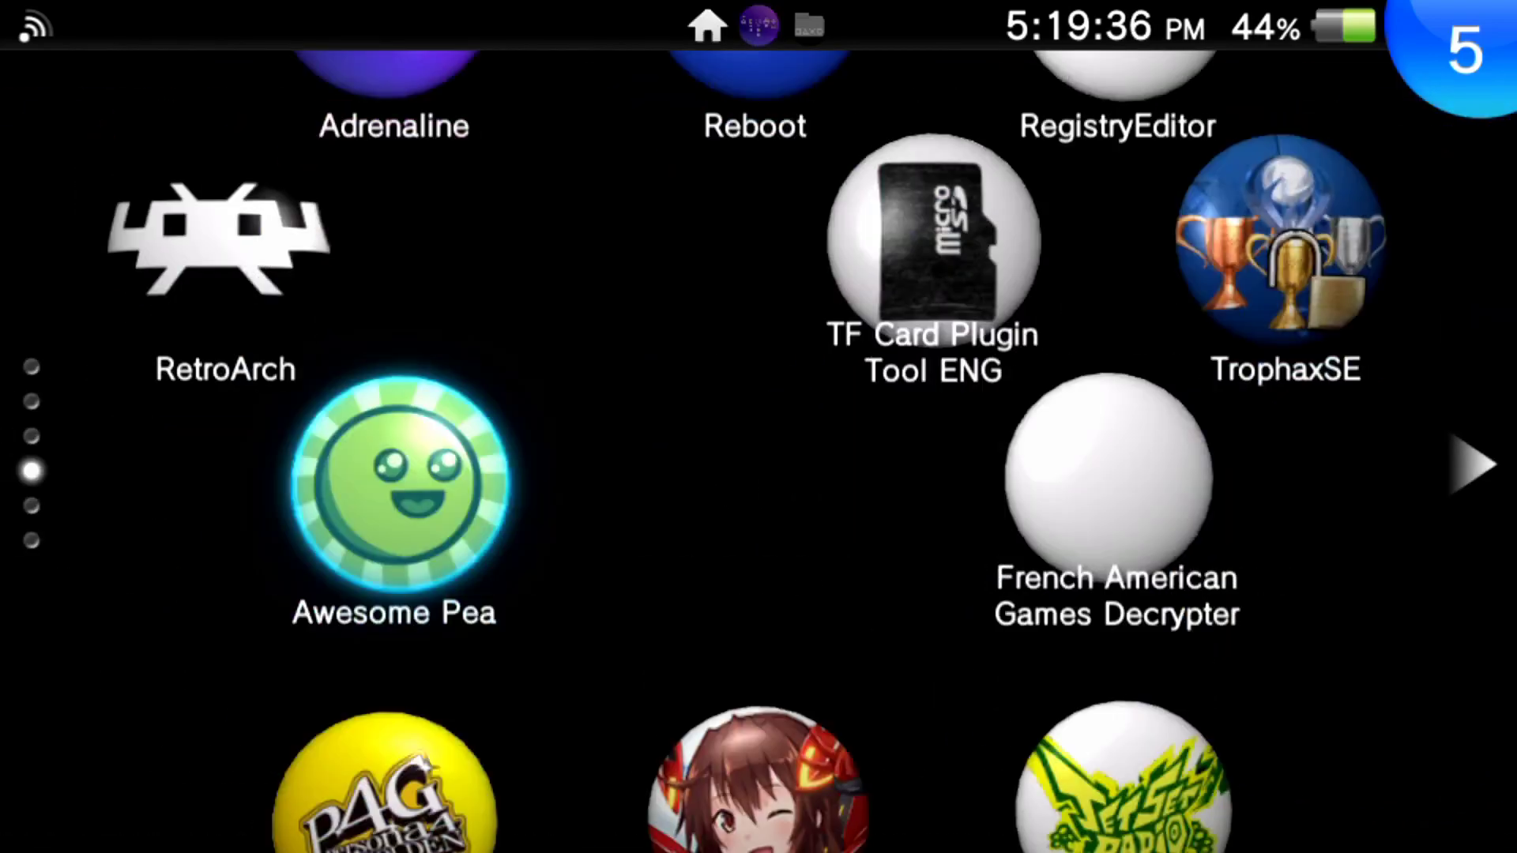
key("Down")
key("Down")
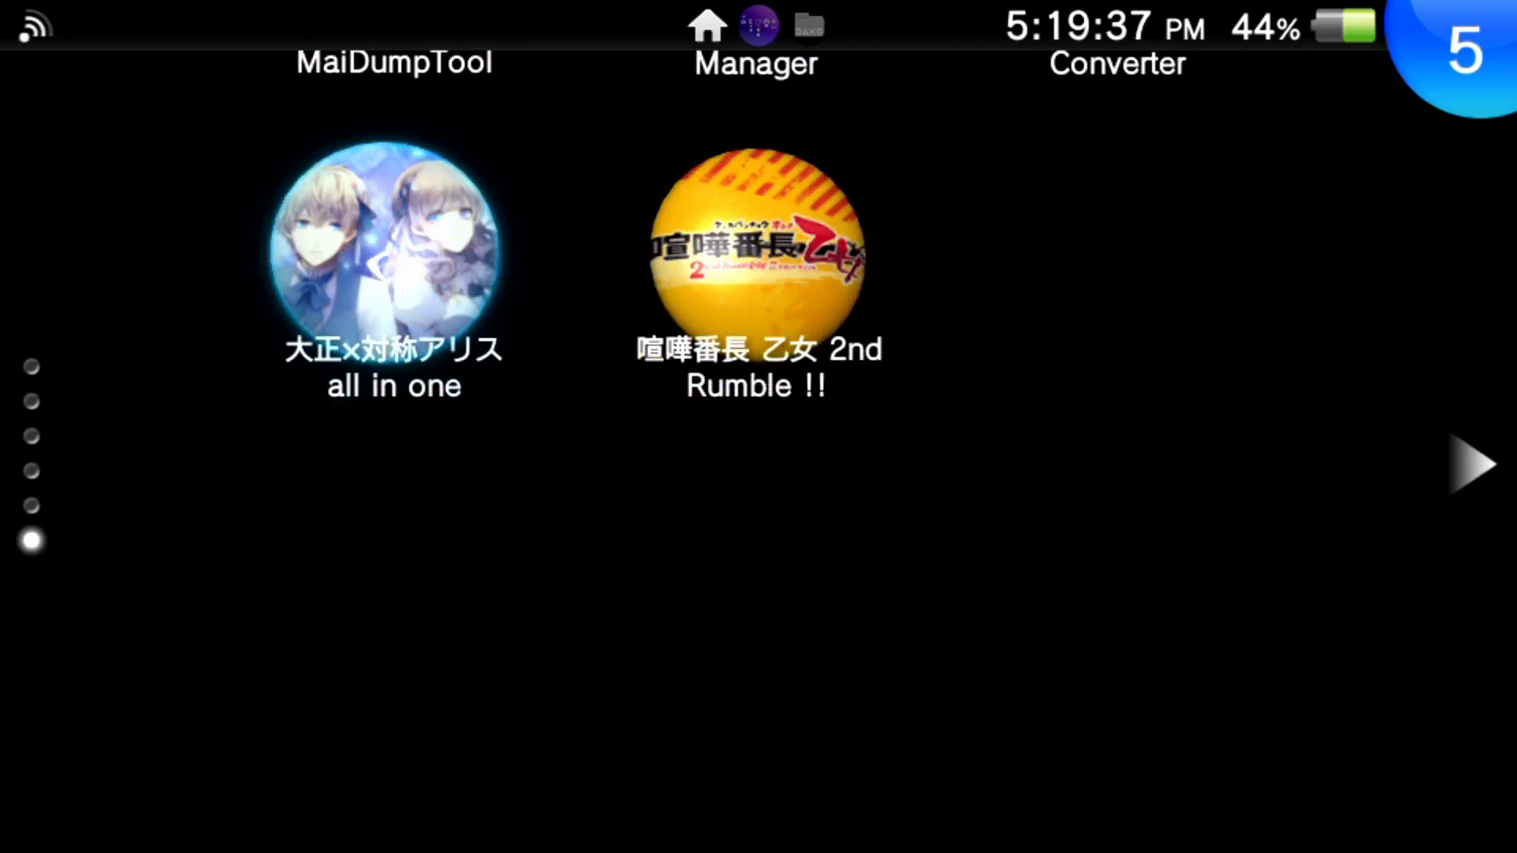
key("Up")
key("Up")
key("Up")
key("Up")
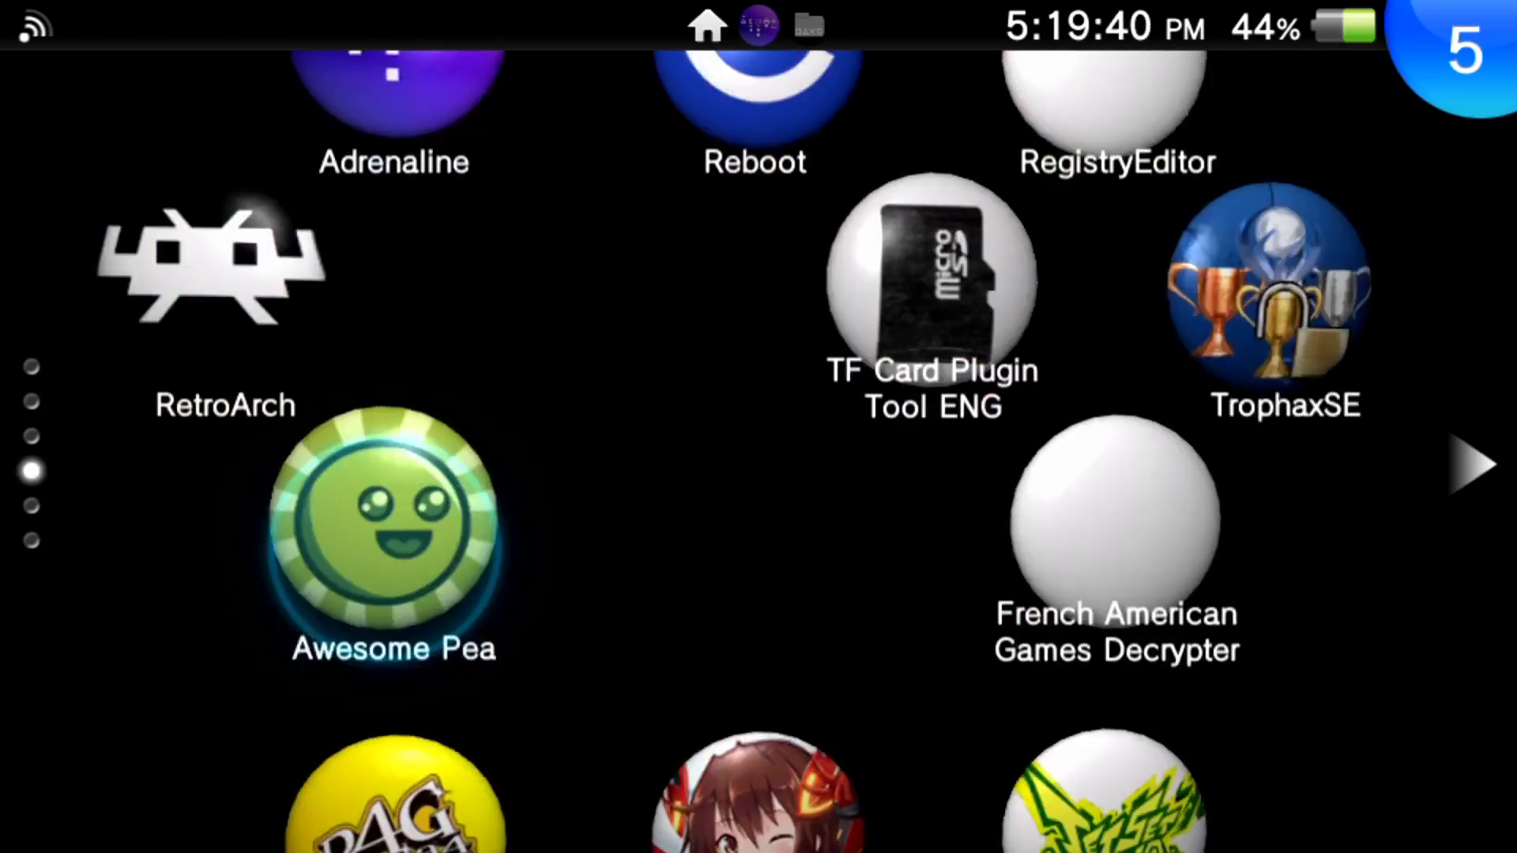
key("Up")
key("Up")
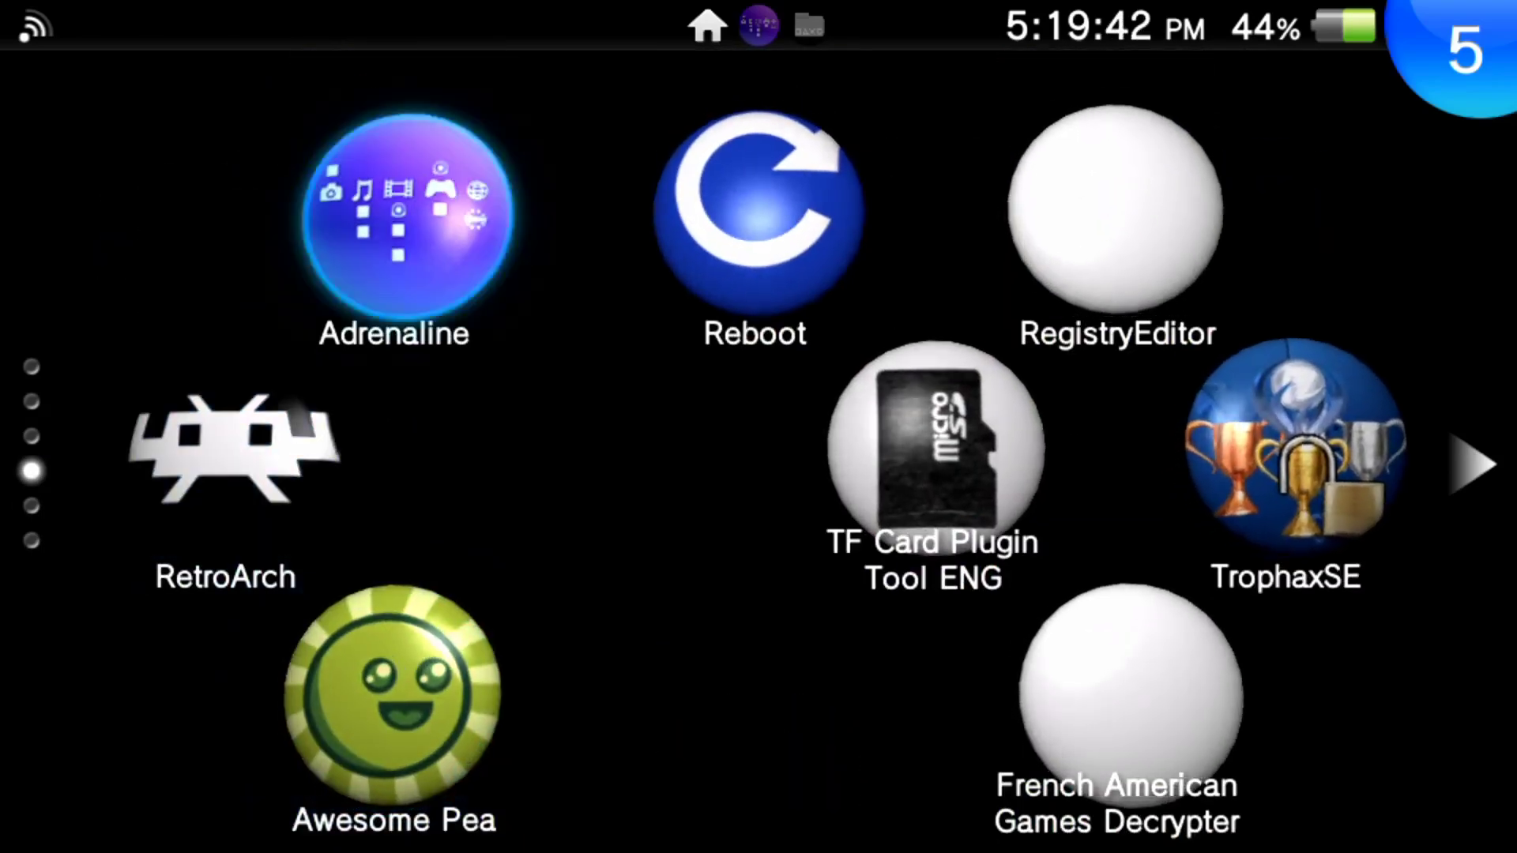
key("Return")
key("Escape")
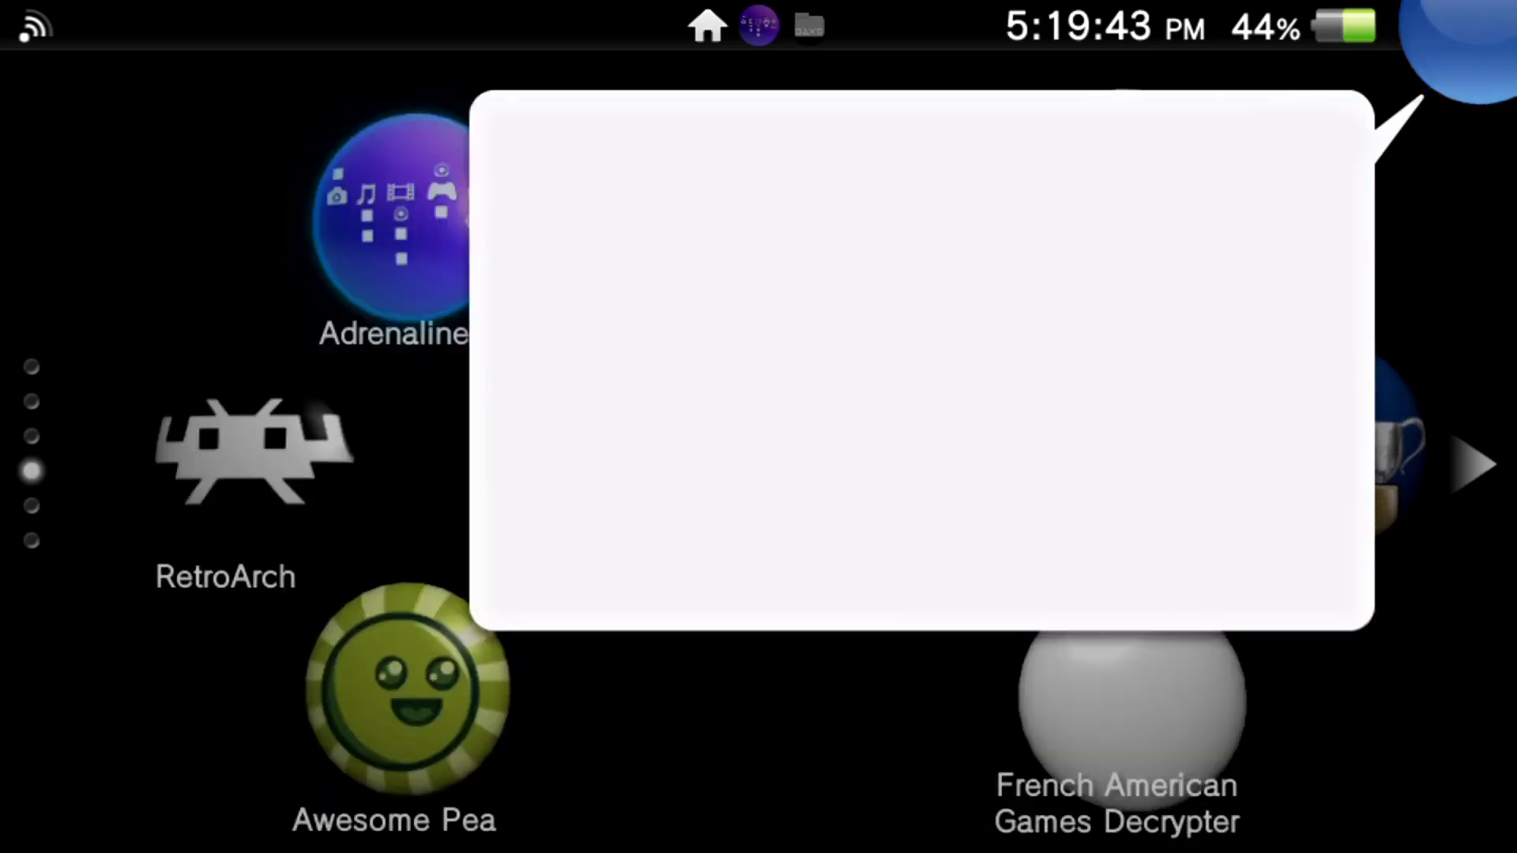
Switch to the suspended VitaShell from the home screen and continue it.
key("Down")
key("Down")
key("Down")
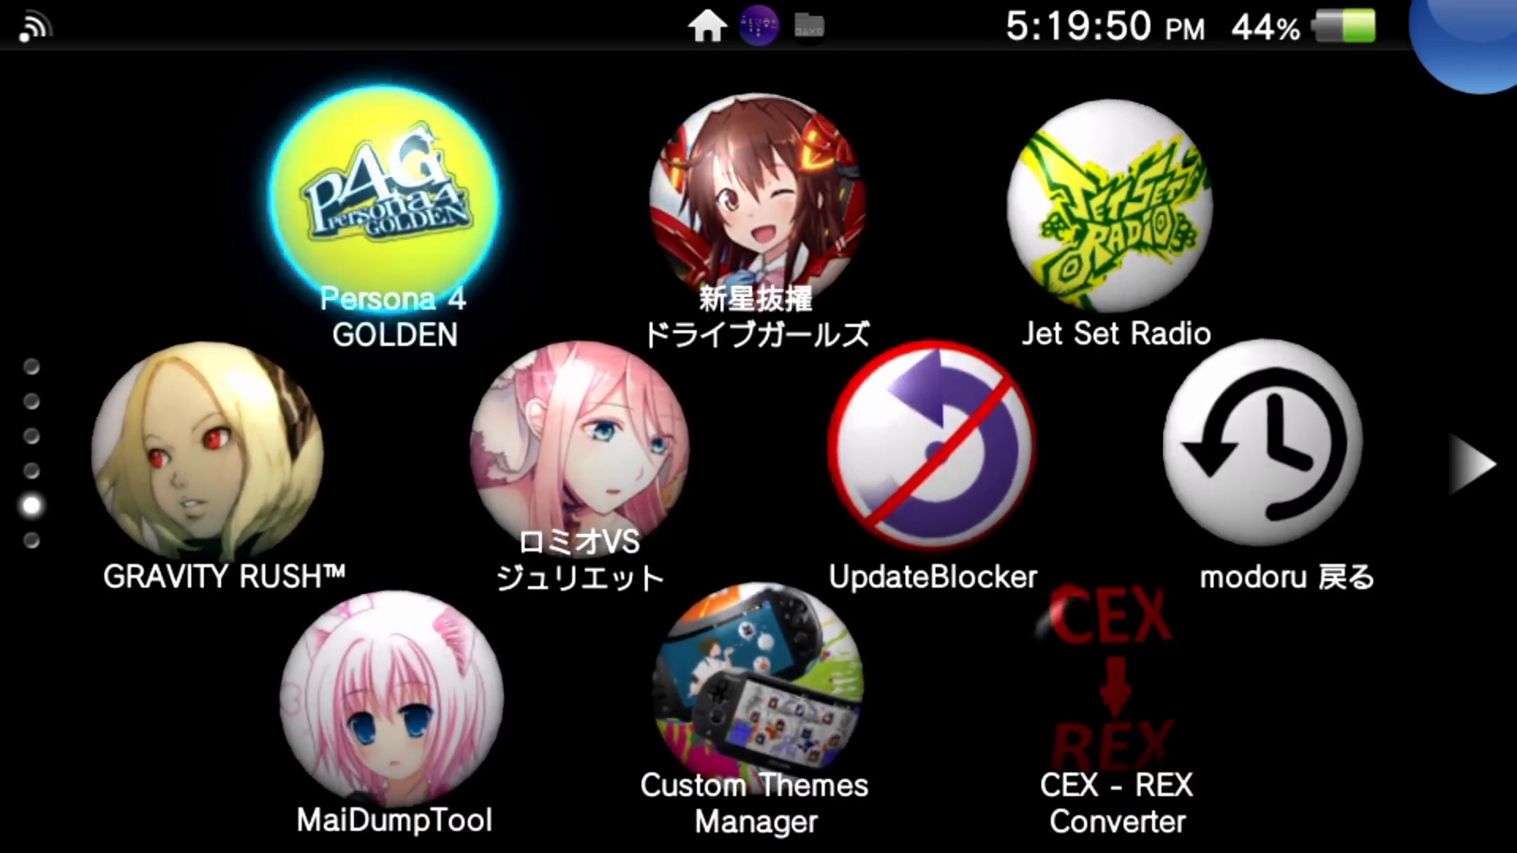
key("Up")
key("Up")
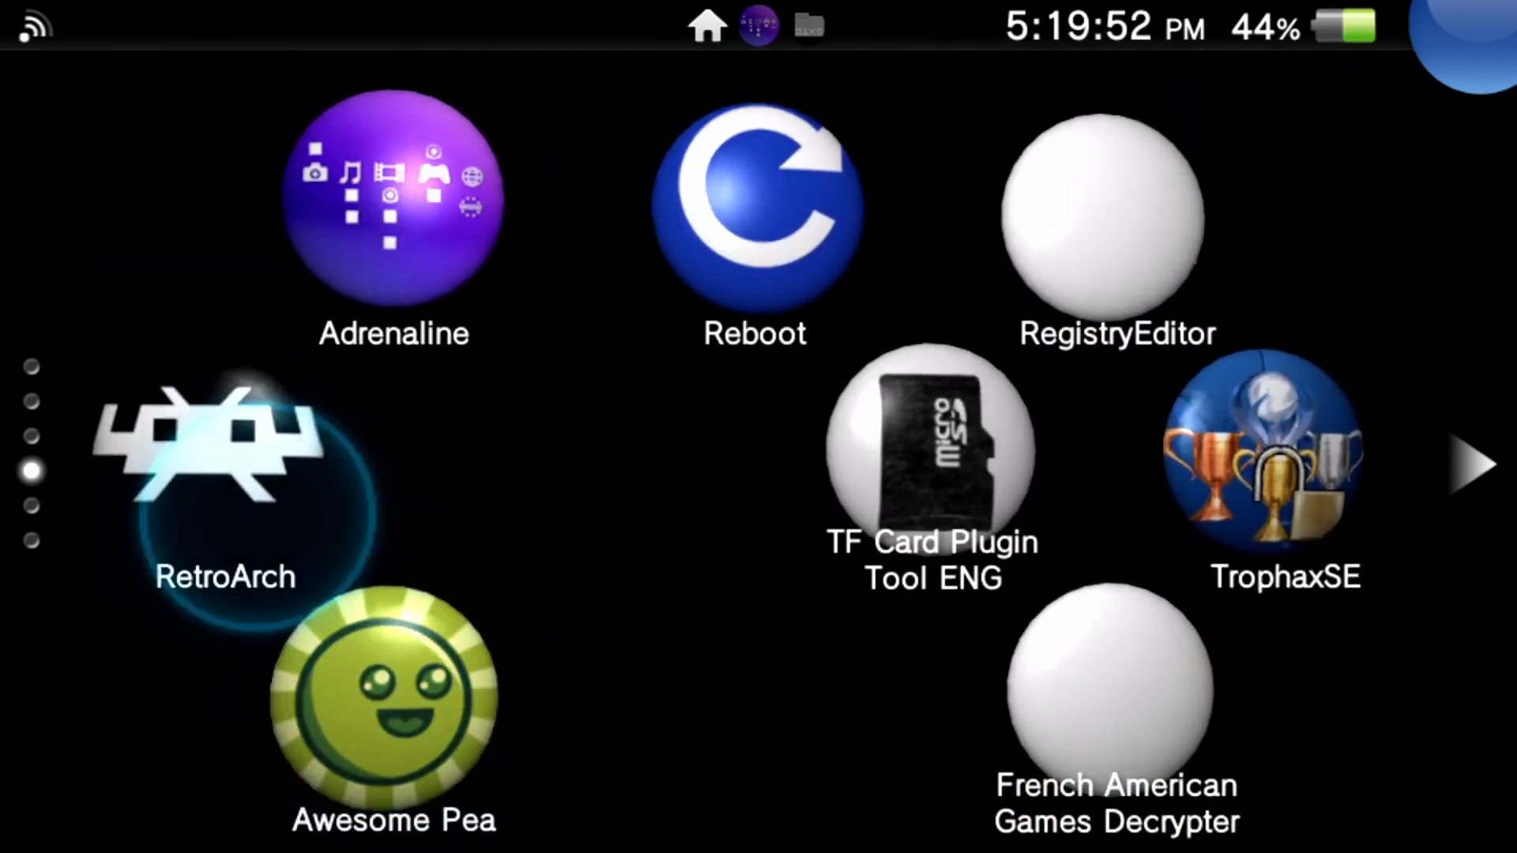
key("Up")
key("Return")
key("Right")
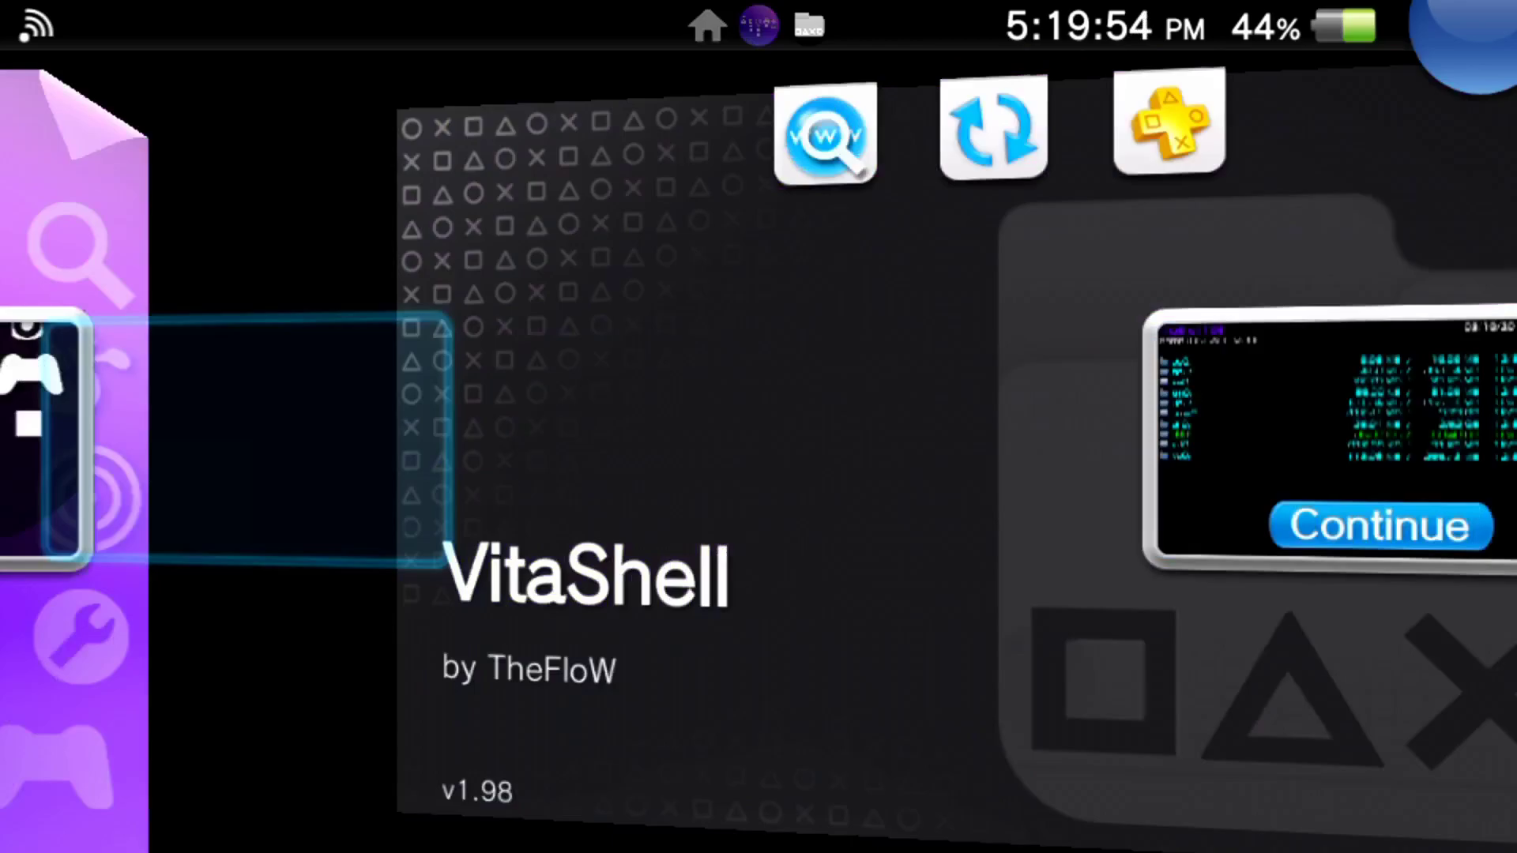
key("Return")
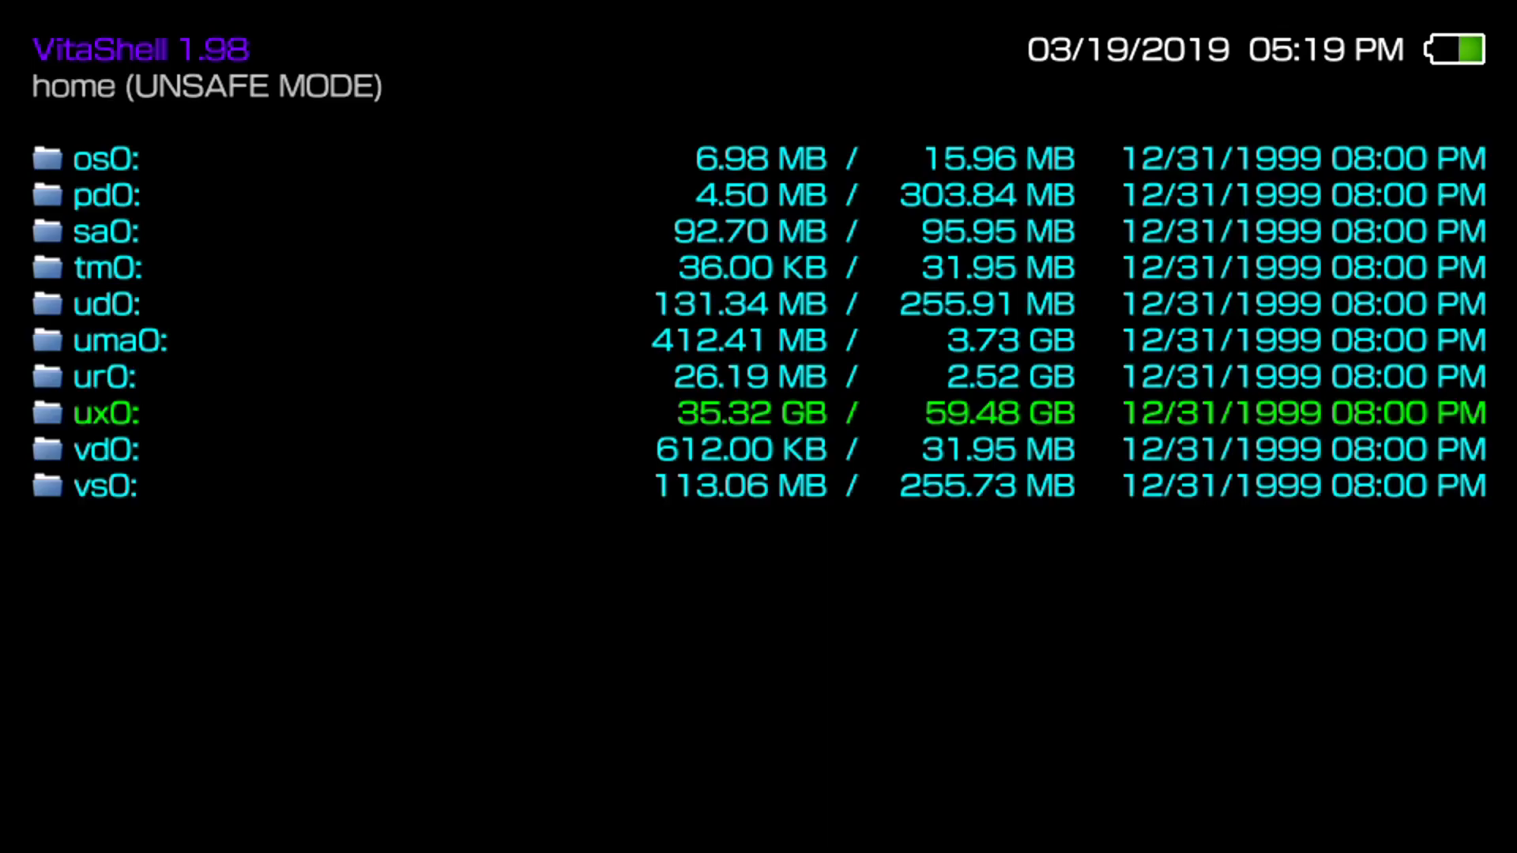
Open the ux0: partition from the list of devices.
key("Up")
key("Up")
key("Down")
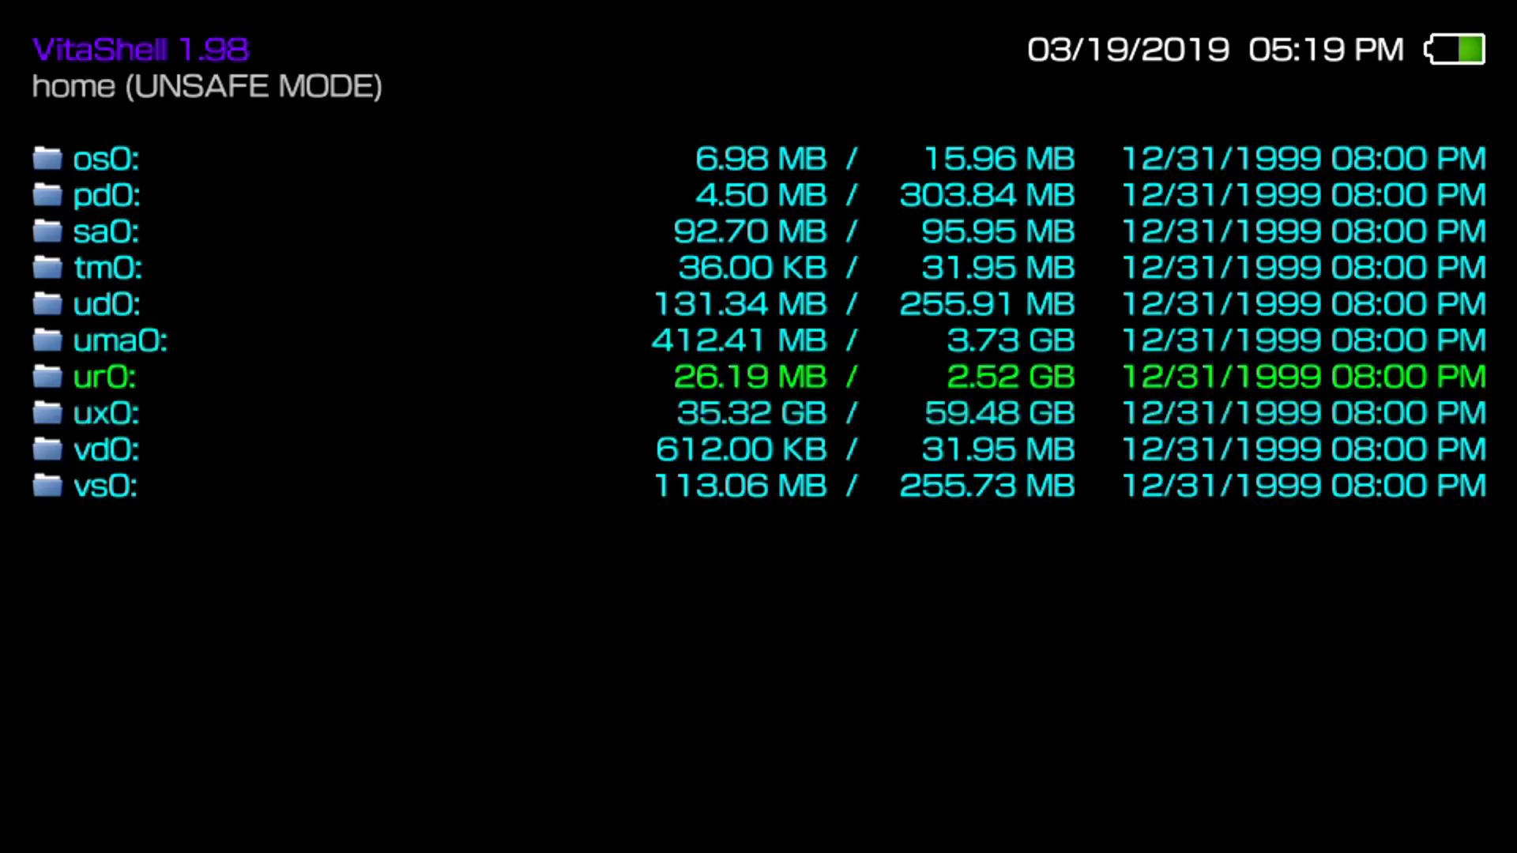
key("Down")
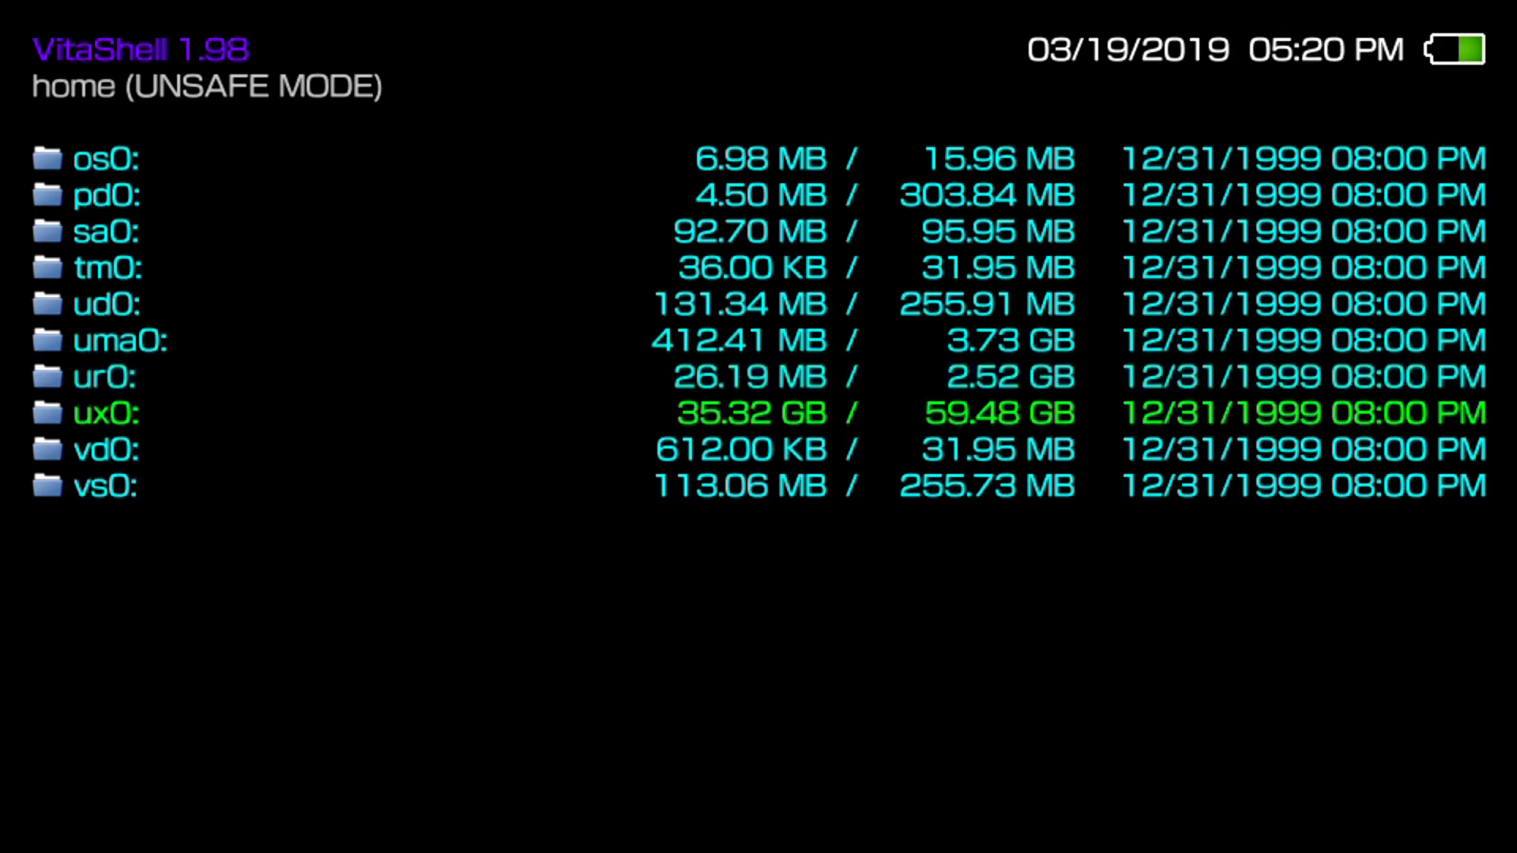
key("Return")
Look through the folders and VPK files in ux0:, from the first entries to the end of the list and back.
key("Down")
key("Down")
key("Down")
key("Down")
key("Down")
key("Down")
key("Down")
key("Down")
key("Down")
key("Down")
key("Down")
key("Down")
key("Down")
key("Down")
key("Down")
key("Down")
key("Down")
key("Down")
key("Down")
key("Down")
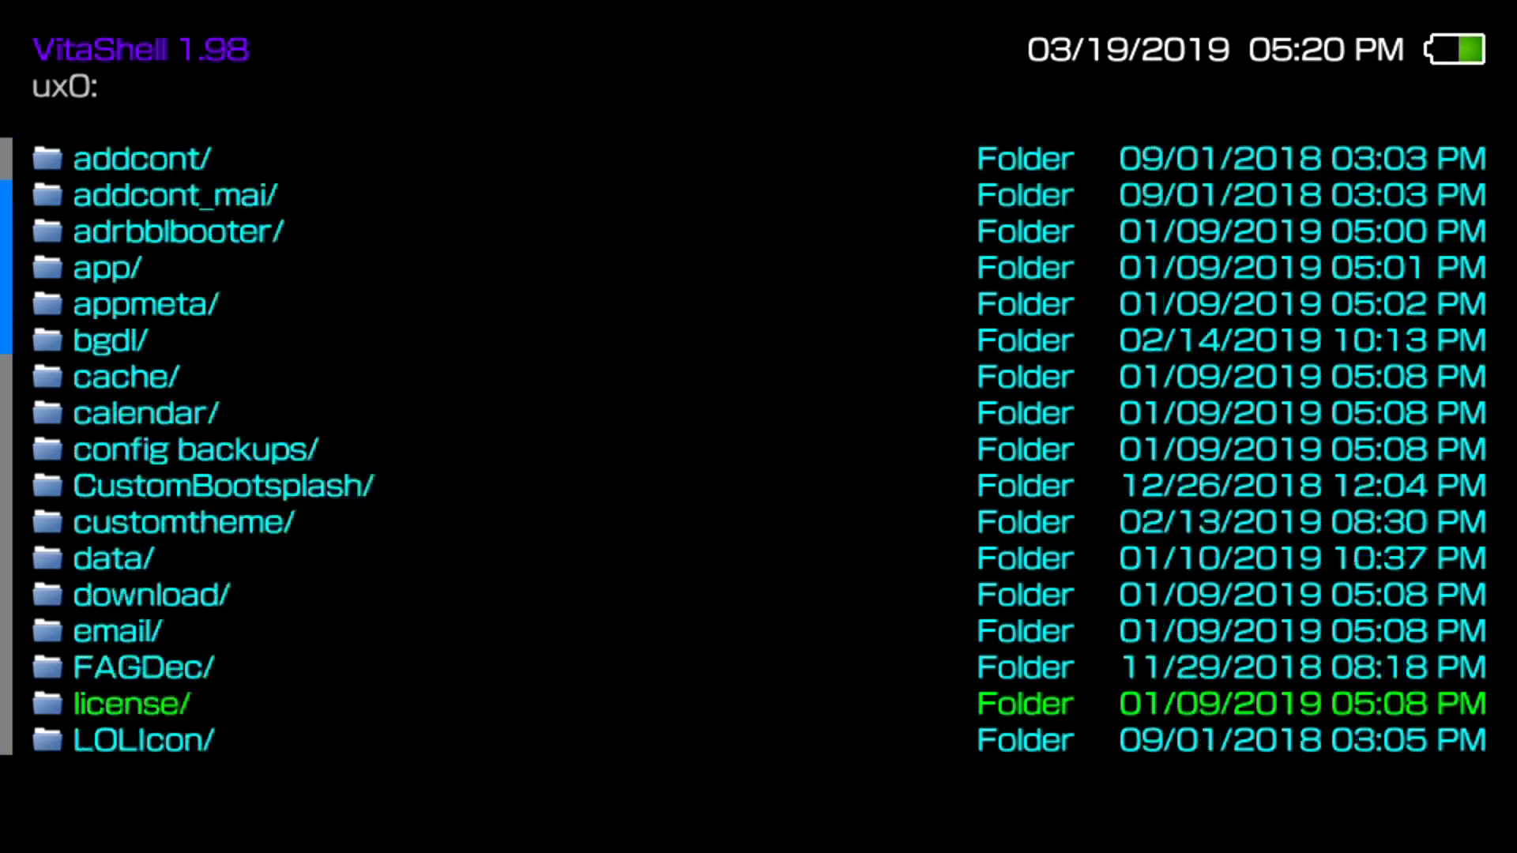
key("Up")
key("Down")
key("Down")
key("Down")
key("Down")
key("Down")
key("Down")
key("Down")
key("Down")
key("Down")
key("Down")
key("Down")
key("Down")
key("Down")
key("Down")
key("Down")
key("Down")
key("Down")
key("Down")
key("Down")
key("Down")
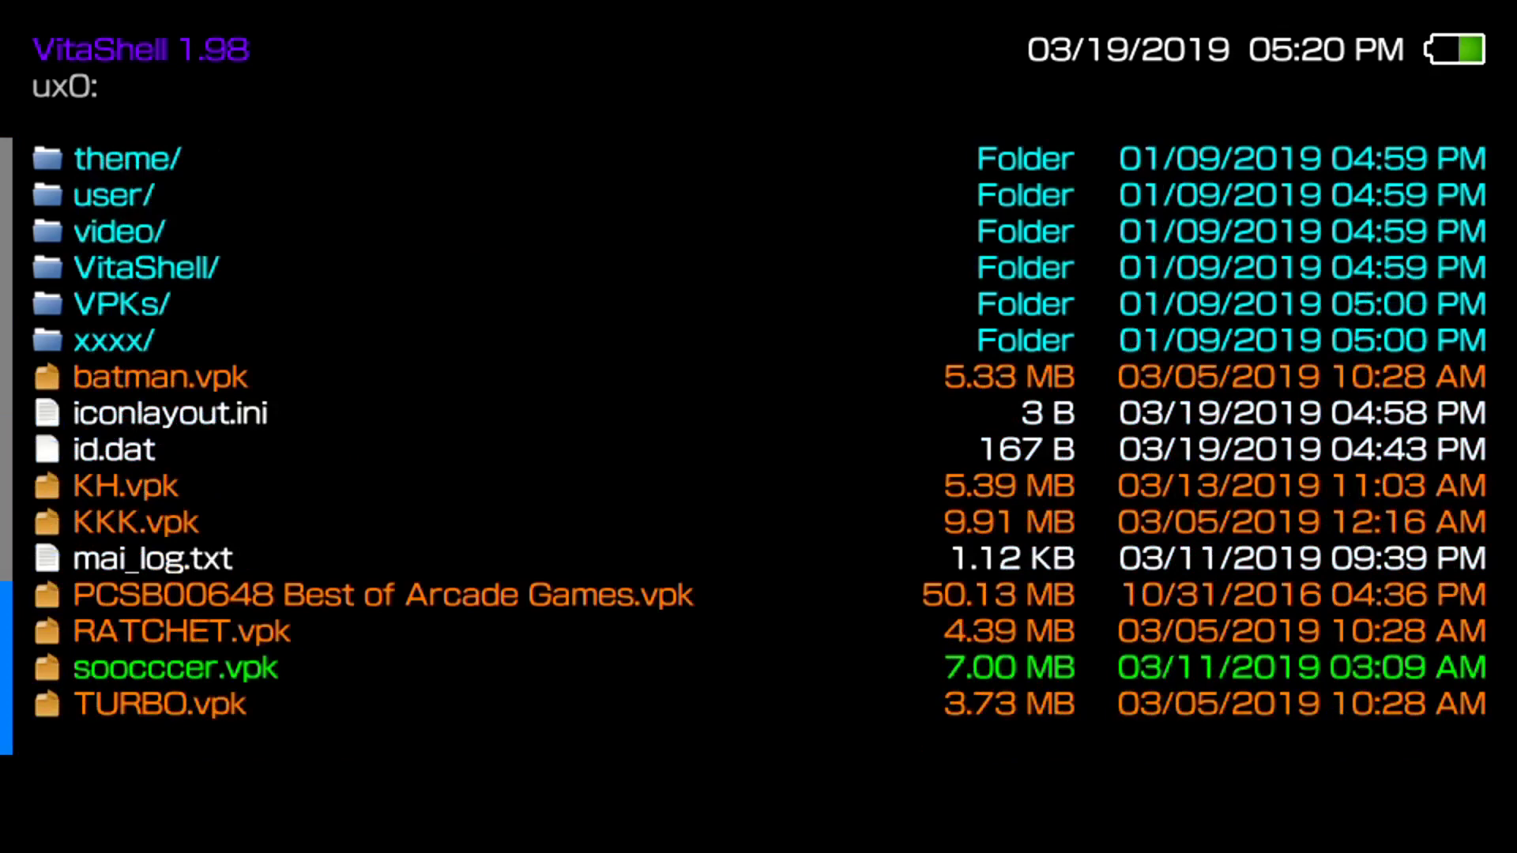
key("Up")
key("Up")
key("Up")
key("Up")
key("Up")
key("Up")
key("Up")
key("Up")
key("Up")
key("Up")
key("Up")
key("Up")
key("Up")
key("Up")
key("Up")
key("Up")
key("Up")
key("Up")
key("Up")
key("Up")
key("Up")
key("Up")
key("Up")
key("Up")
key("Up")
key("Up")
key("Up")
key("Up")
key("Up")
key("Up")
key("Up")
key("Up")
key("Up")
key("Up")
key("Up")
key("Up")
key("Up")
key("Up")
key("Up")
key("Up")
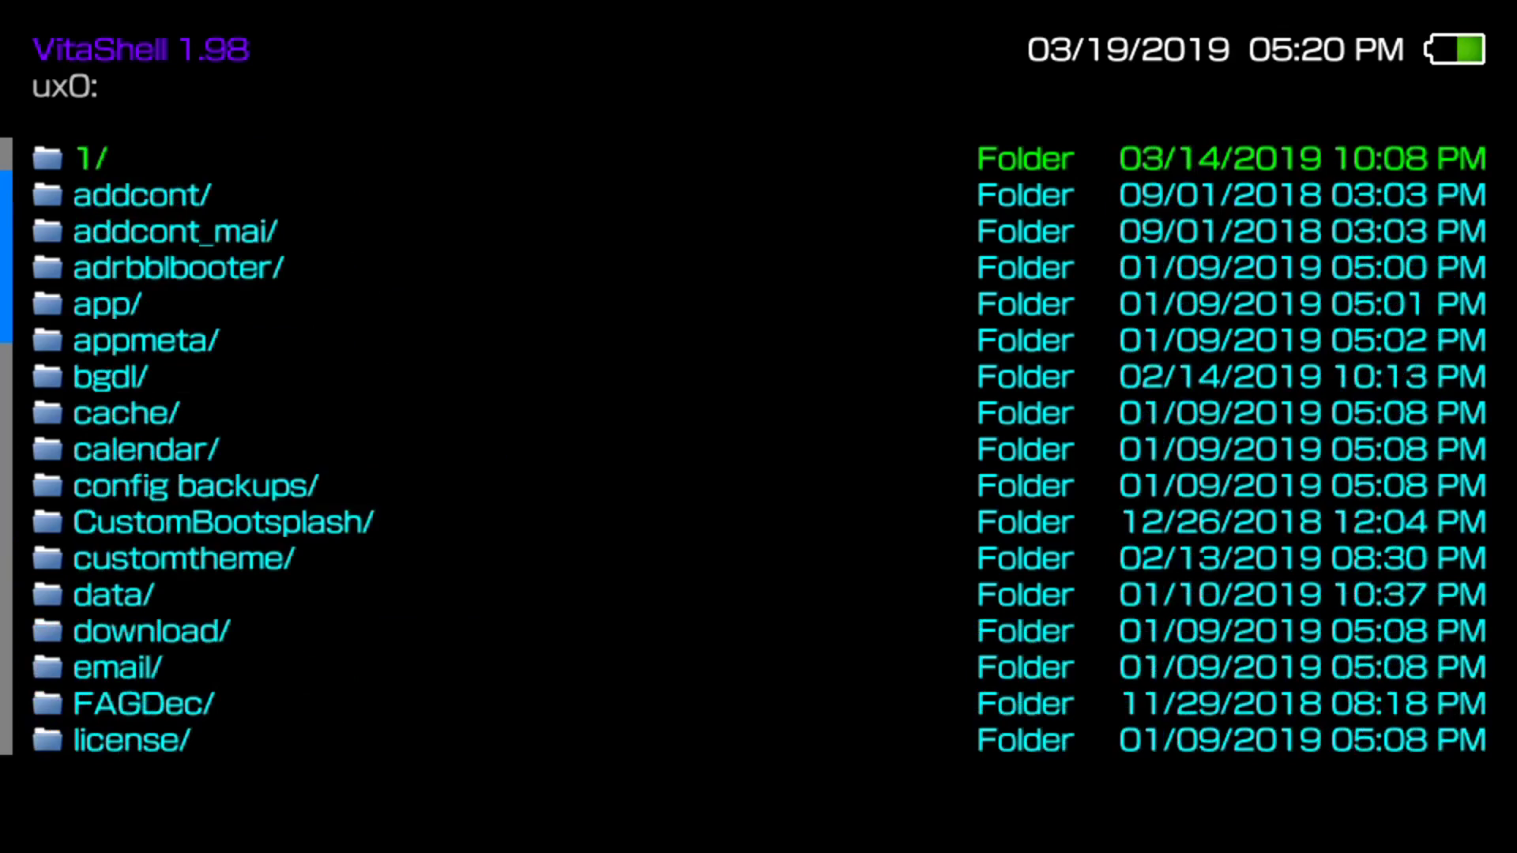
Set the SELECT button option to FTP in VitaShell's main settings and leave the settings.
key("Return")
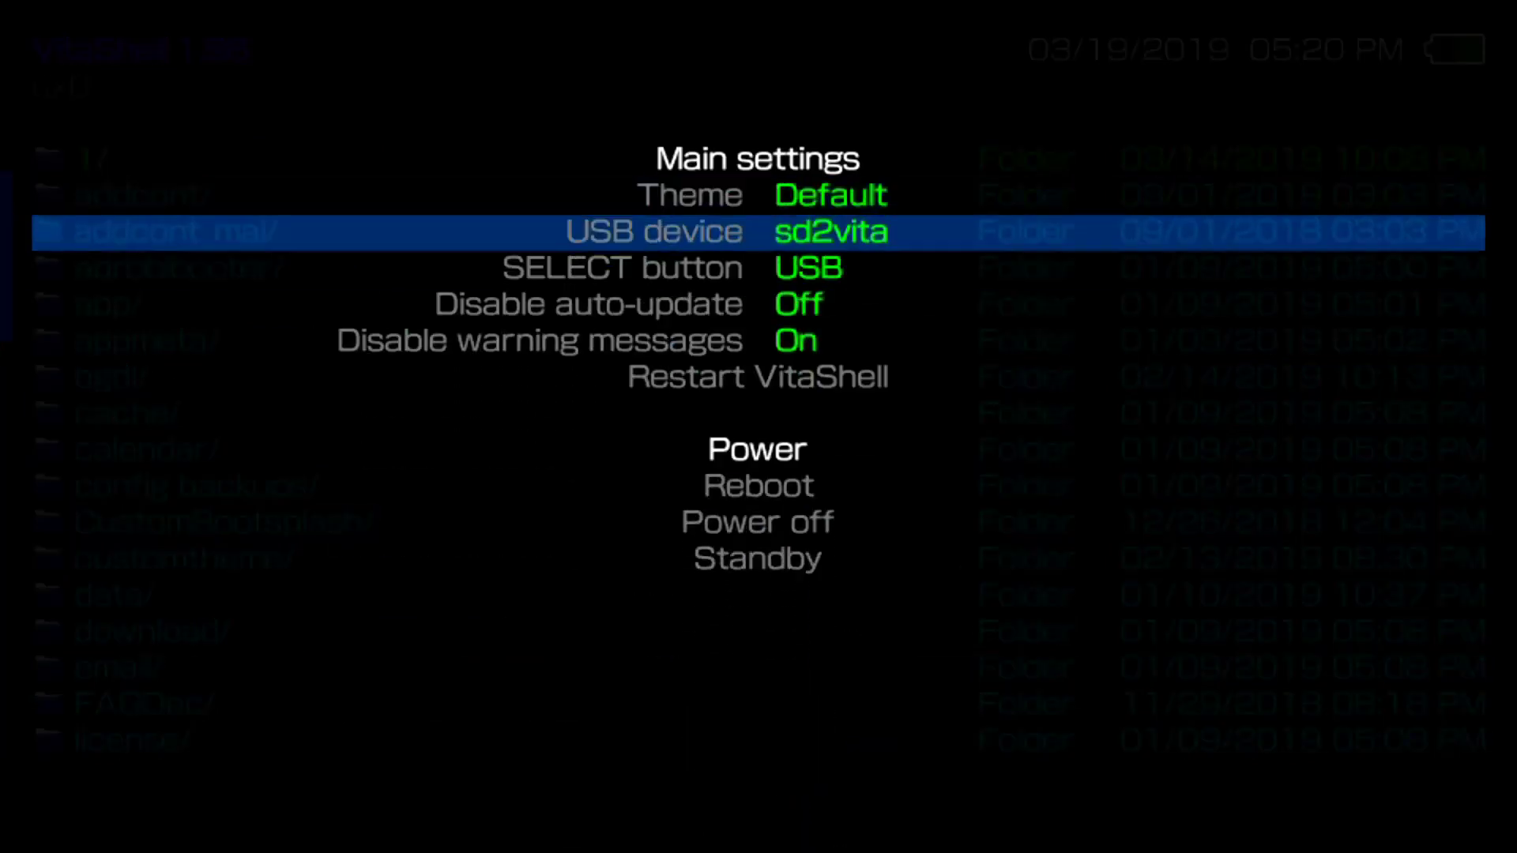
key("Left")
key("Right")
key("Down")
key("Right")
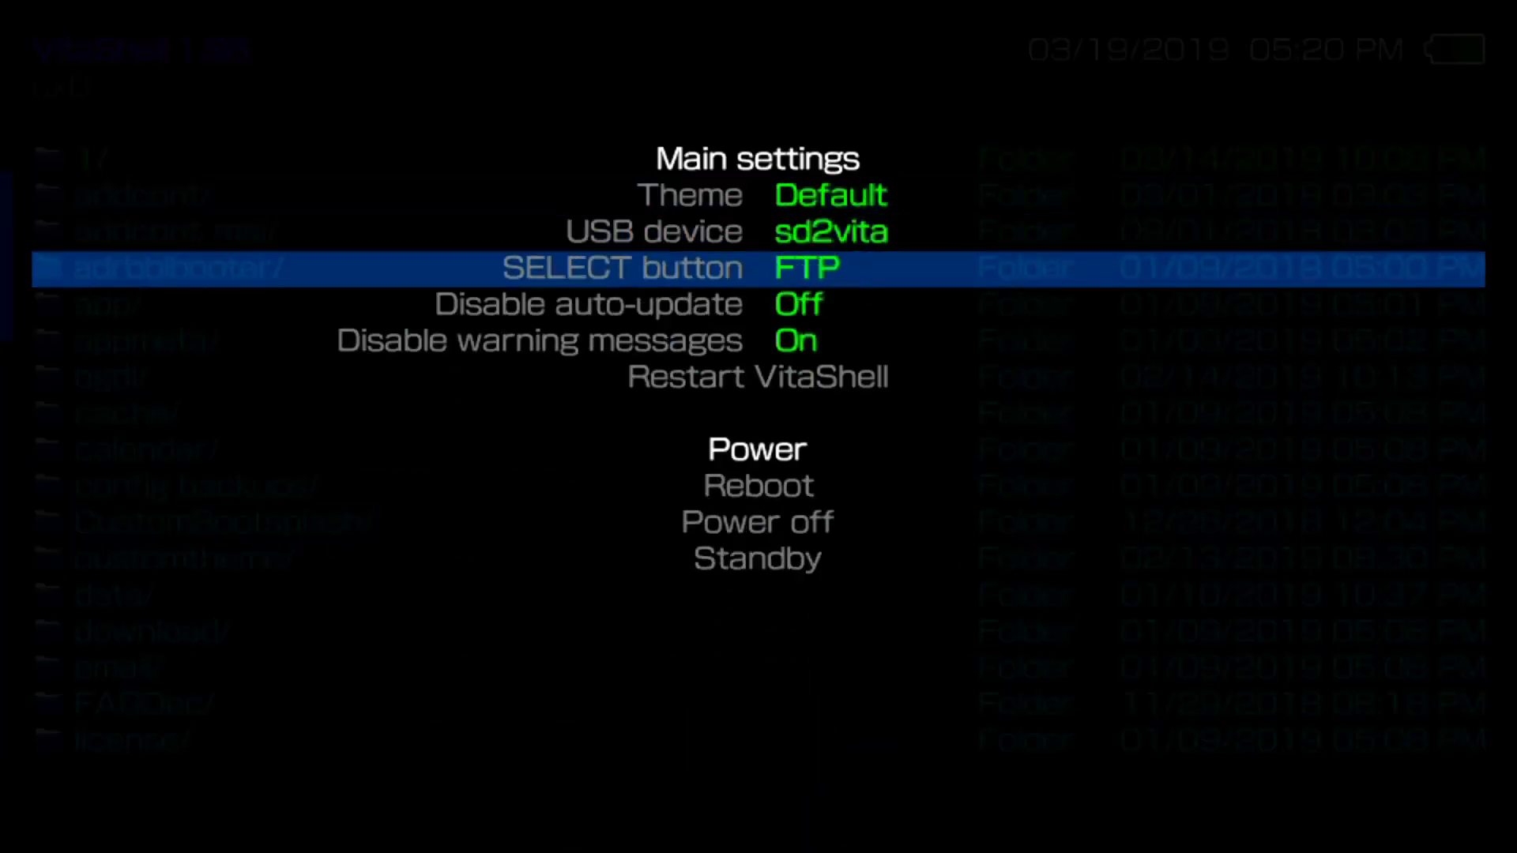
key("Escape")
key("Return")
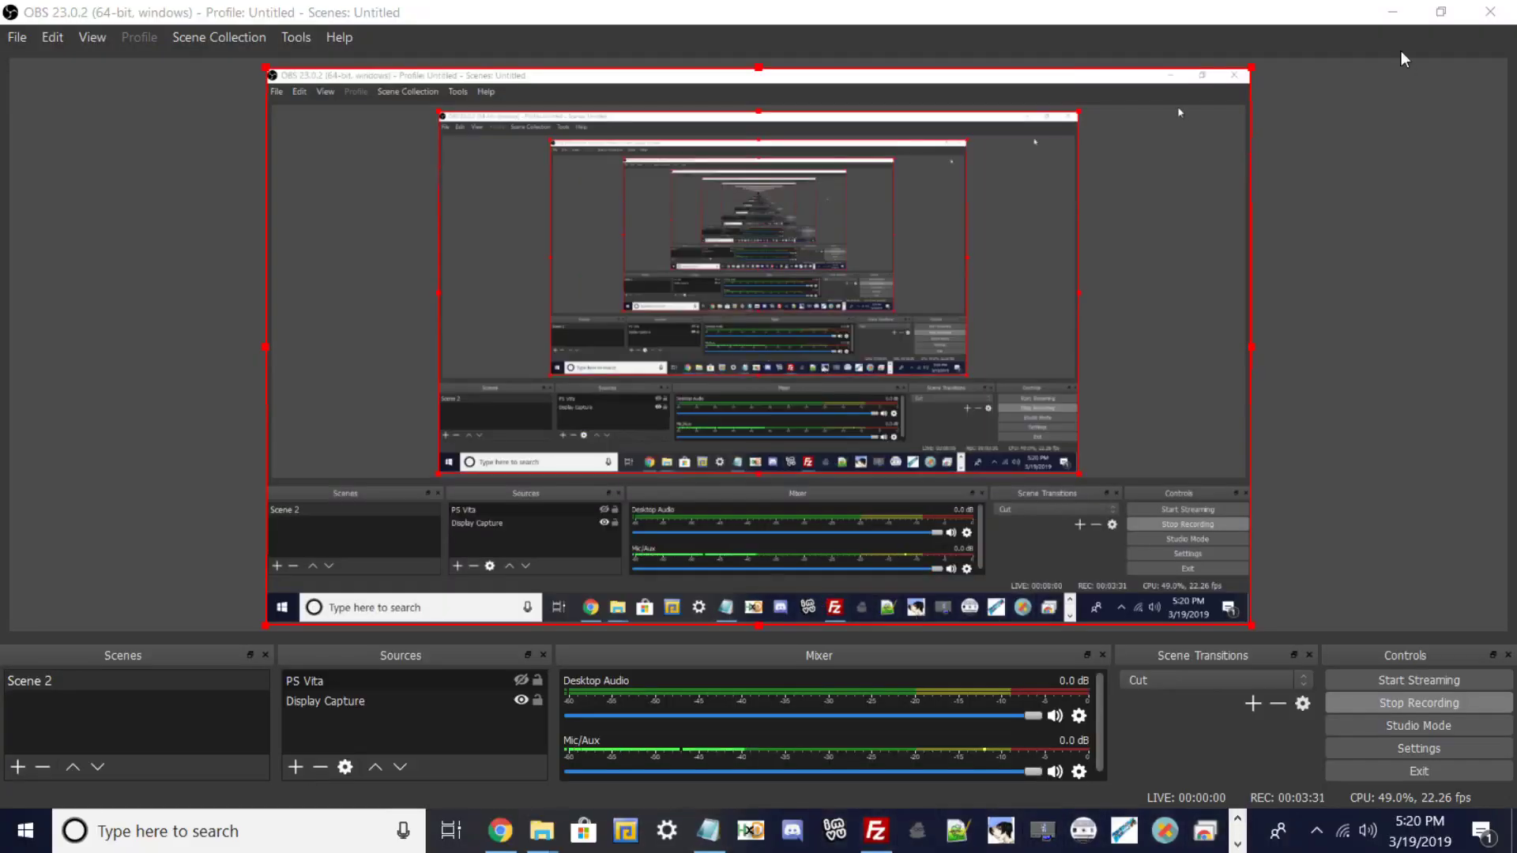
Switch to FileZilla on the PC in a maximized window and connect to host 10.0.0.131 on port 1337.
left_click(875, 831)
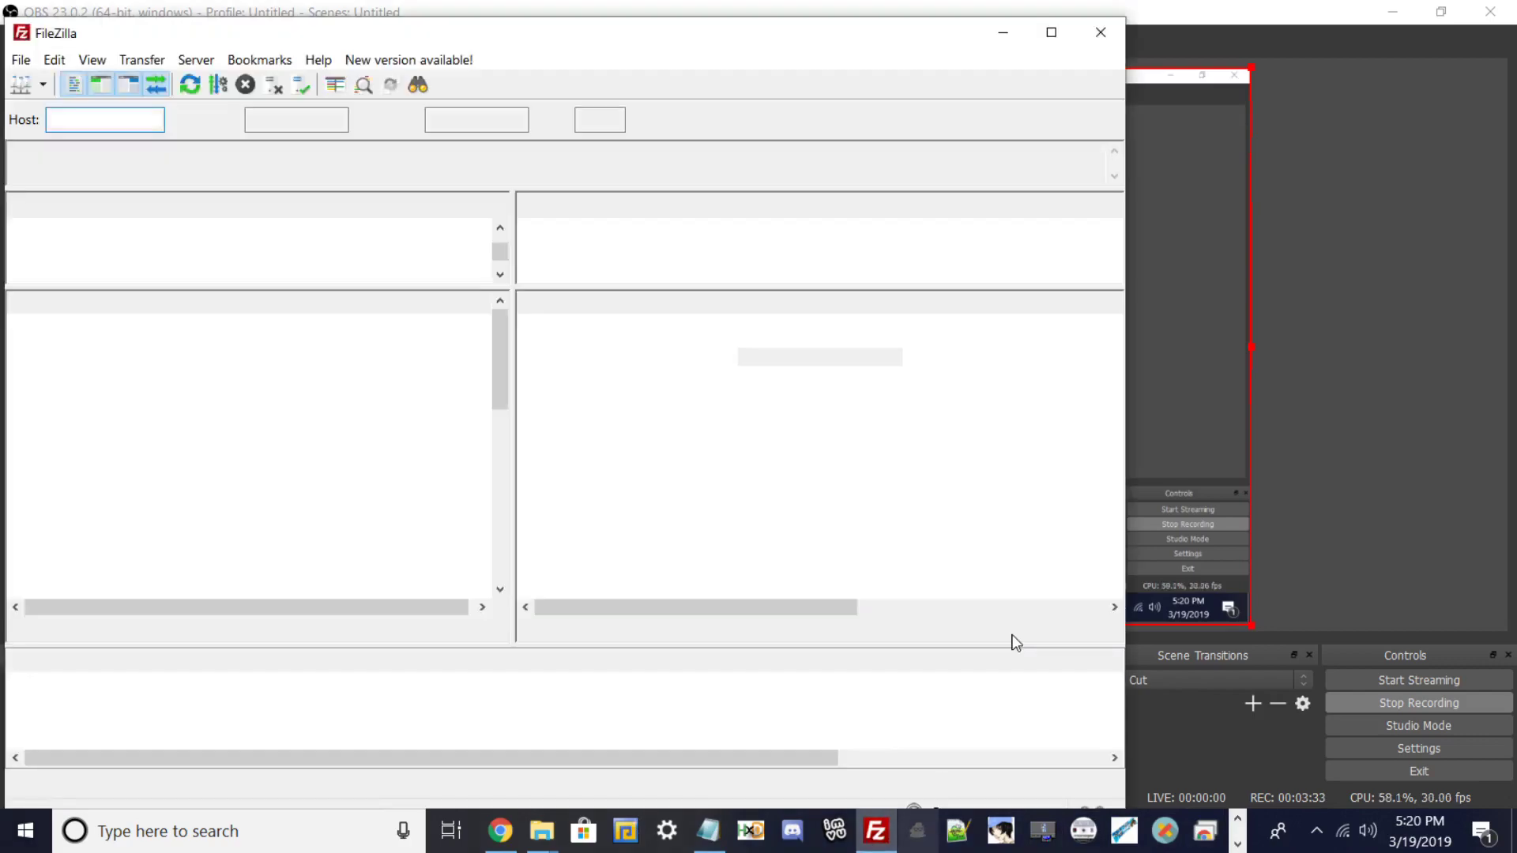
left_click(1435, 11)
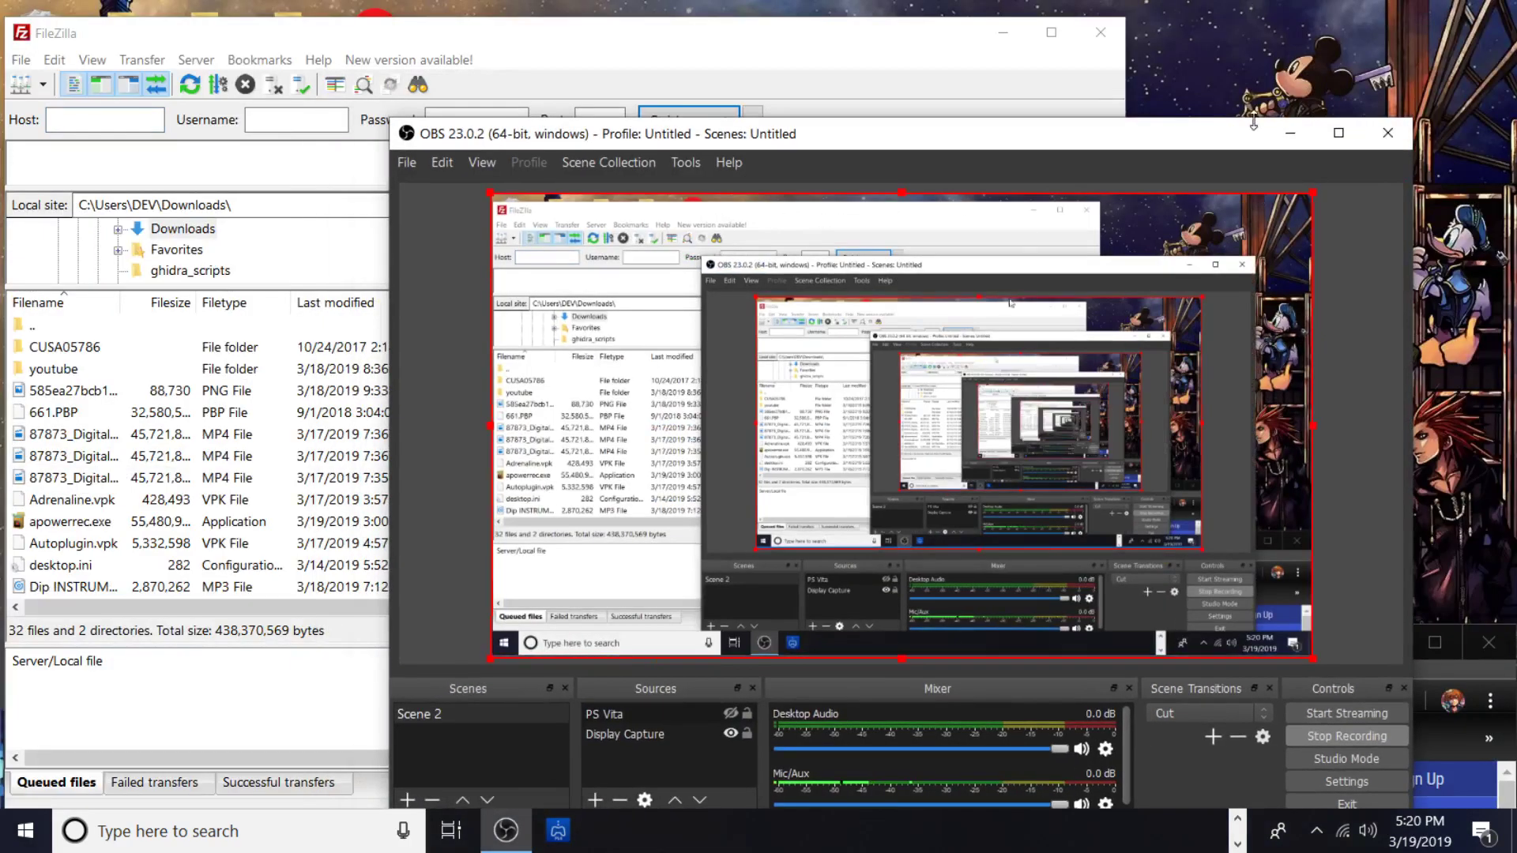
left_click(1284, 141)
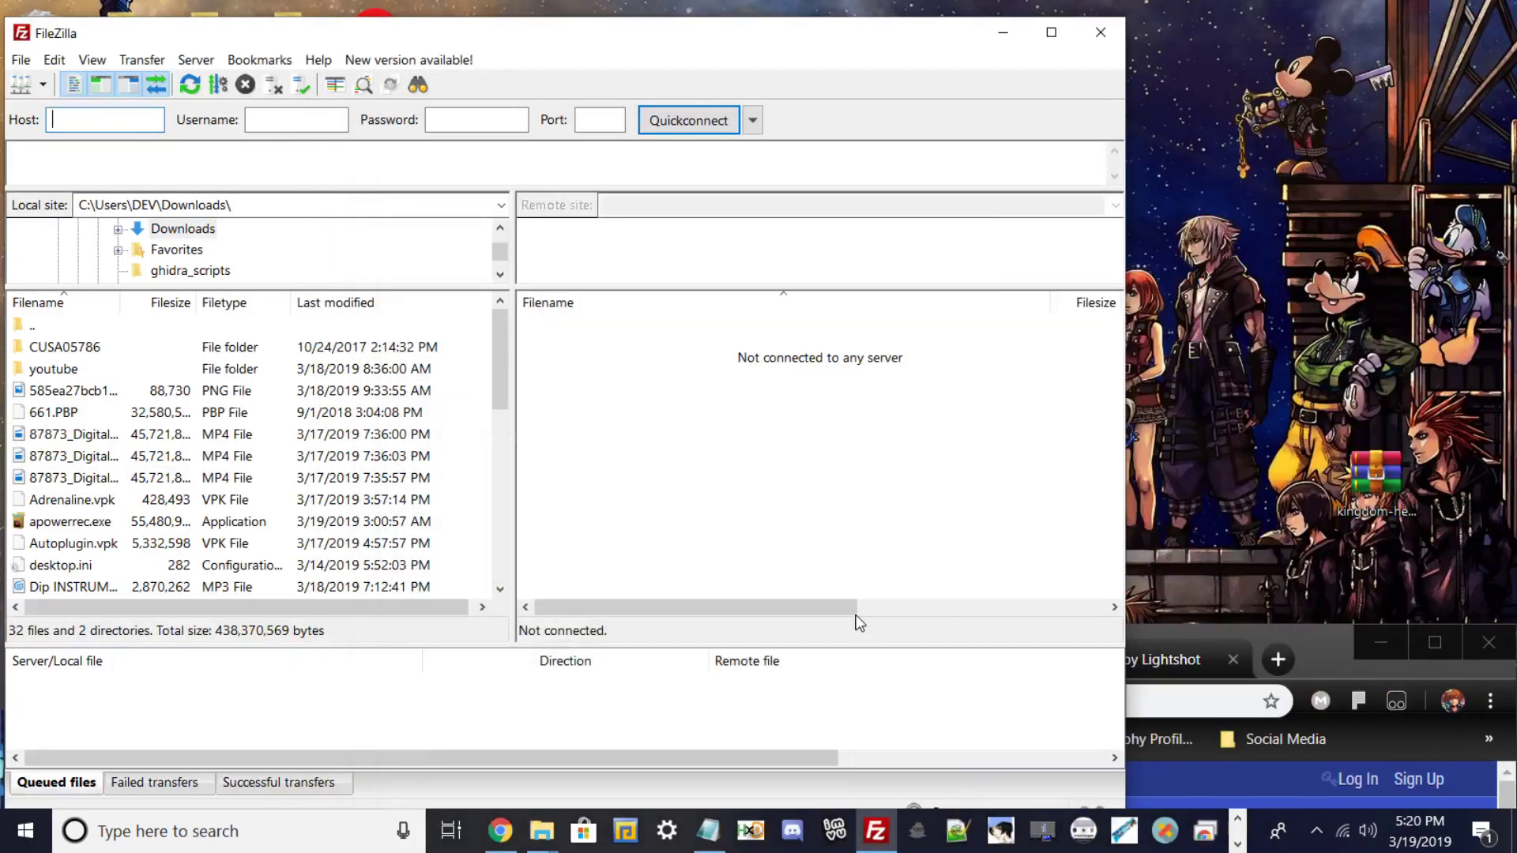
left_click(1051, 32)
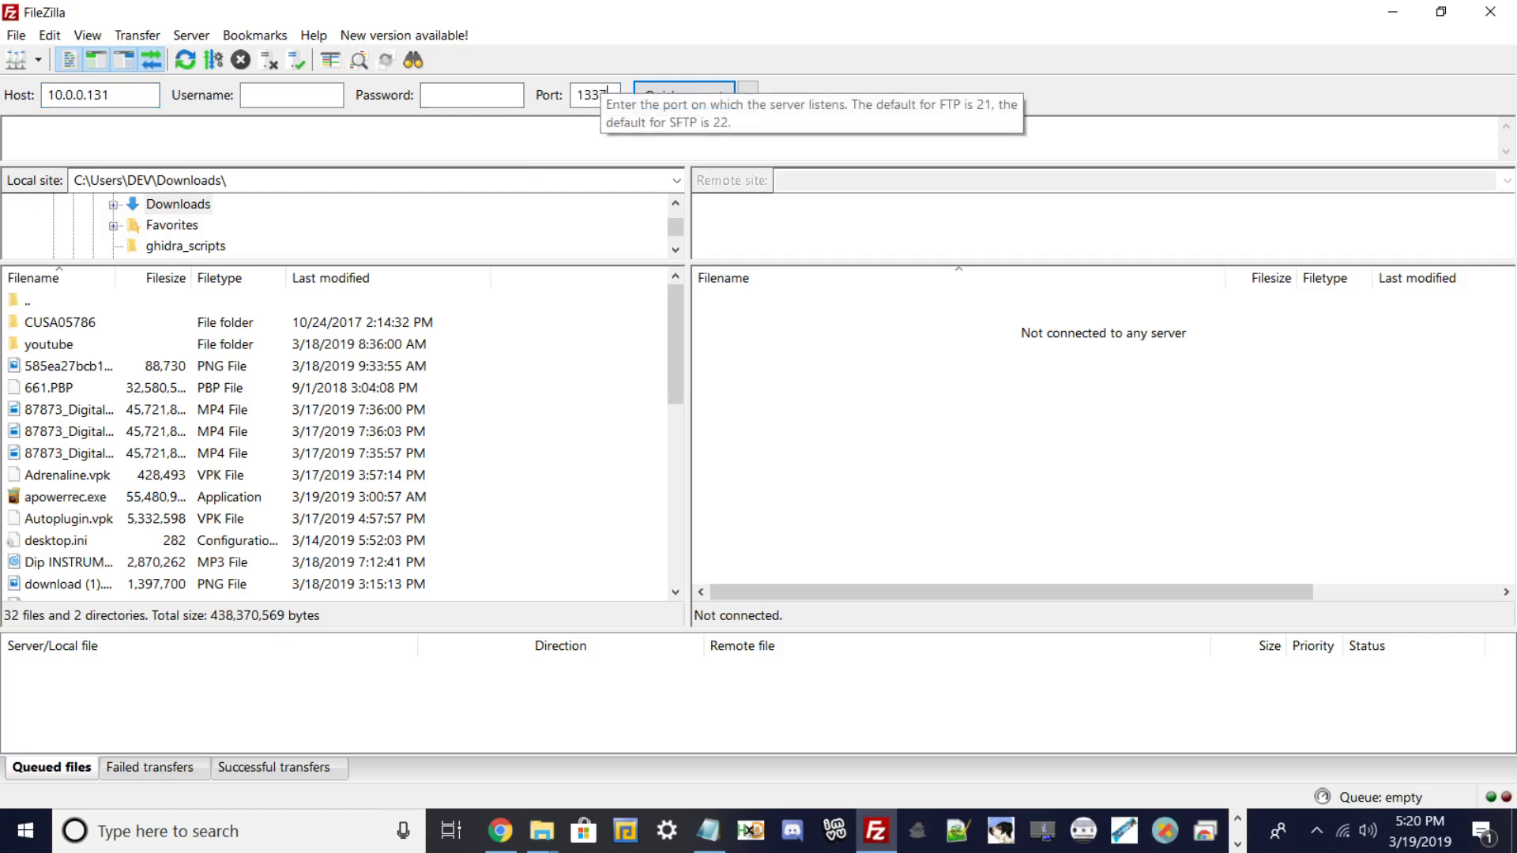
key("Return")
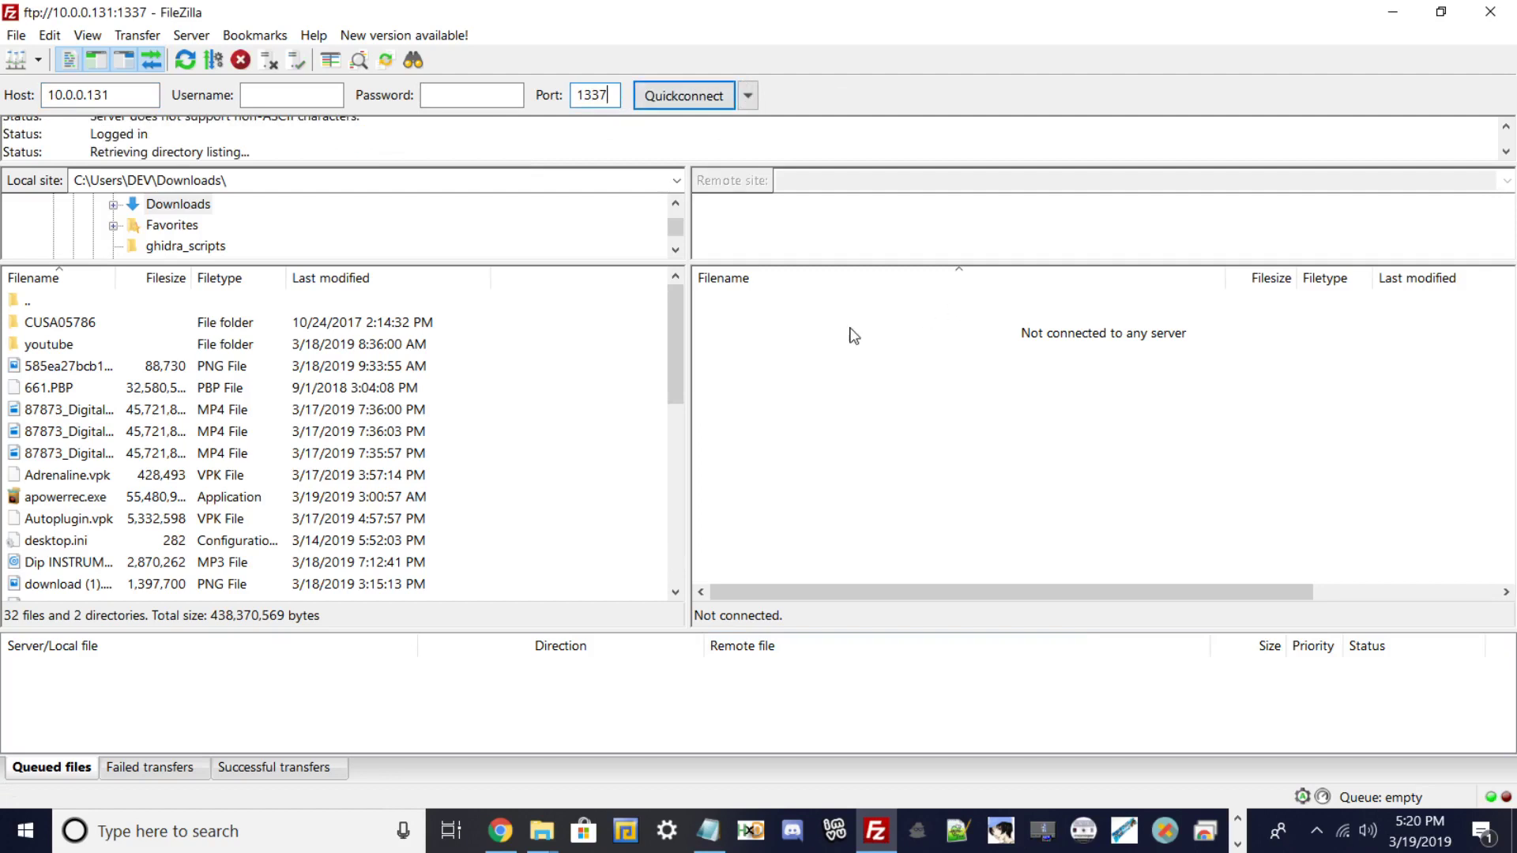
Open the VPKs folder inside ux0: on the remote site and select Adrenaline.vpk there.
double_click(752, 478)
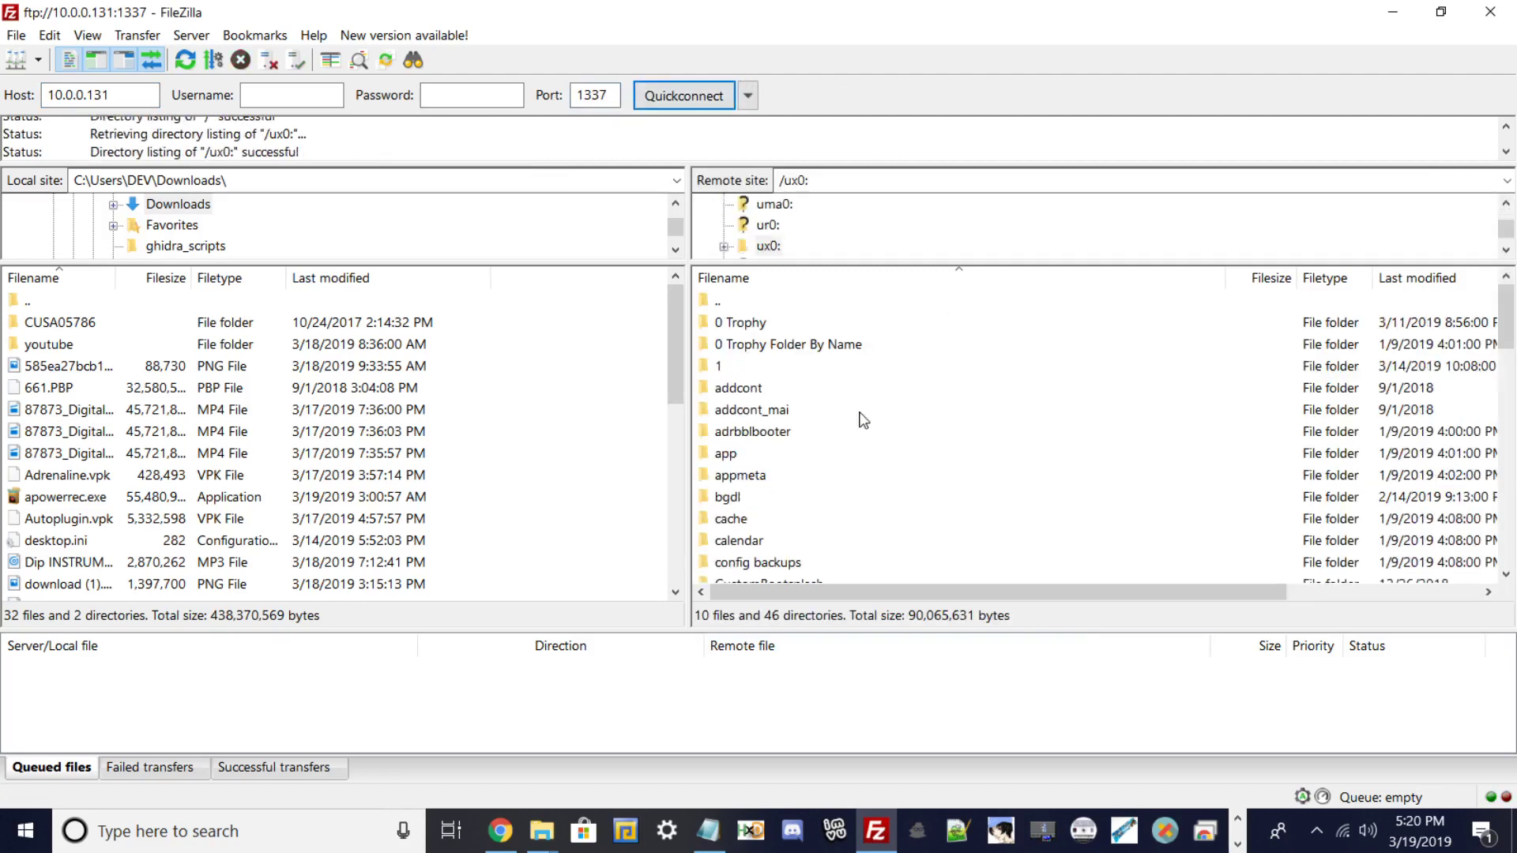
scroll(820, 419, "down", 13)
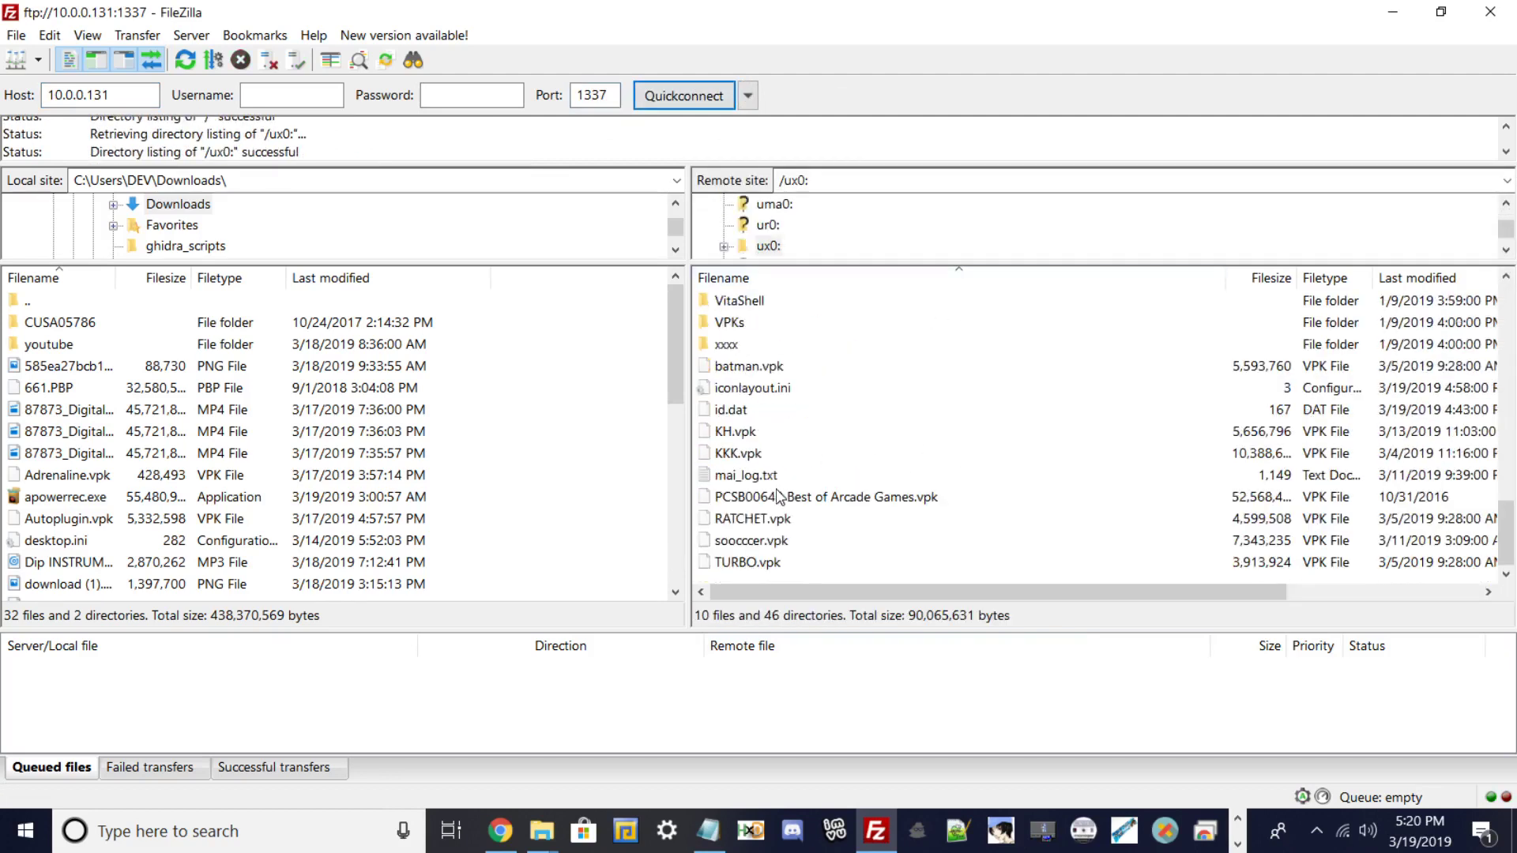
scroll(778, 478, "up", 1)
left_click(741, 457)
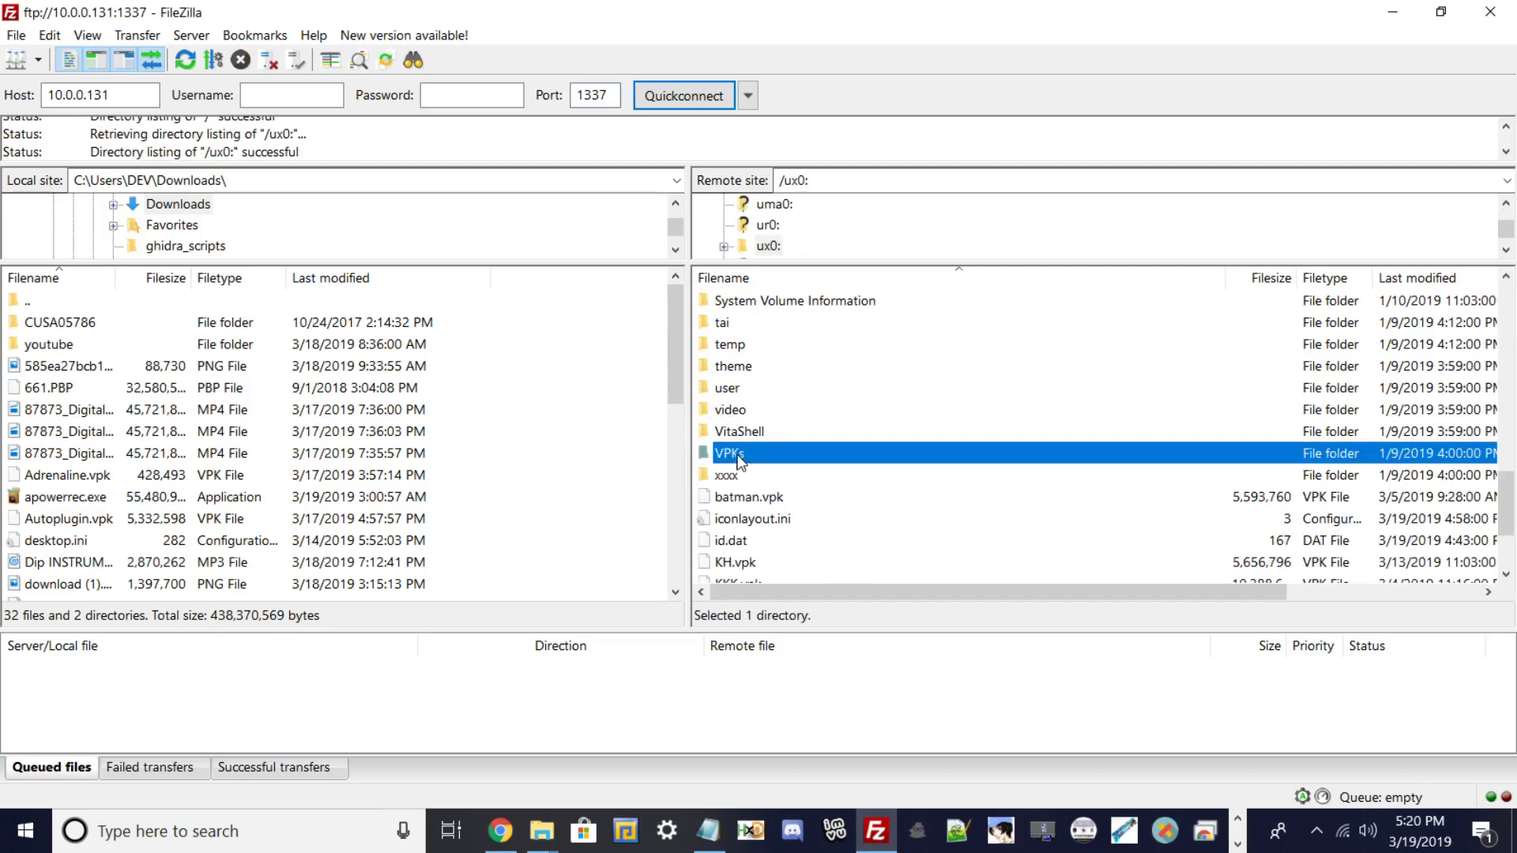
double_click(806, 454)
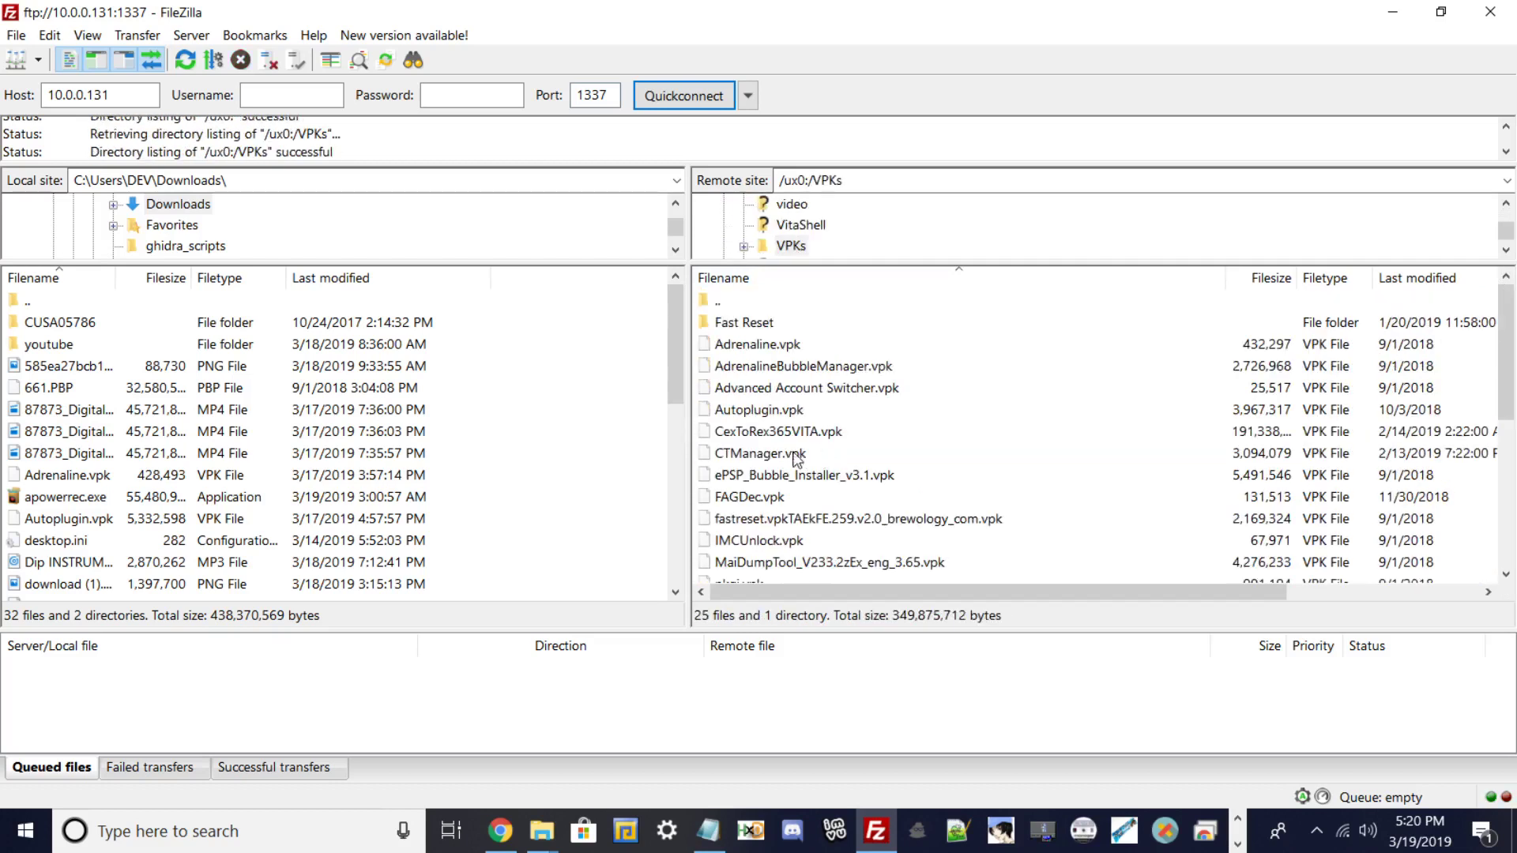
left_click(795, 345)
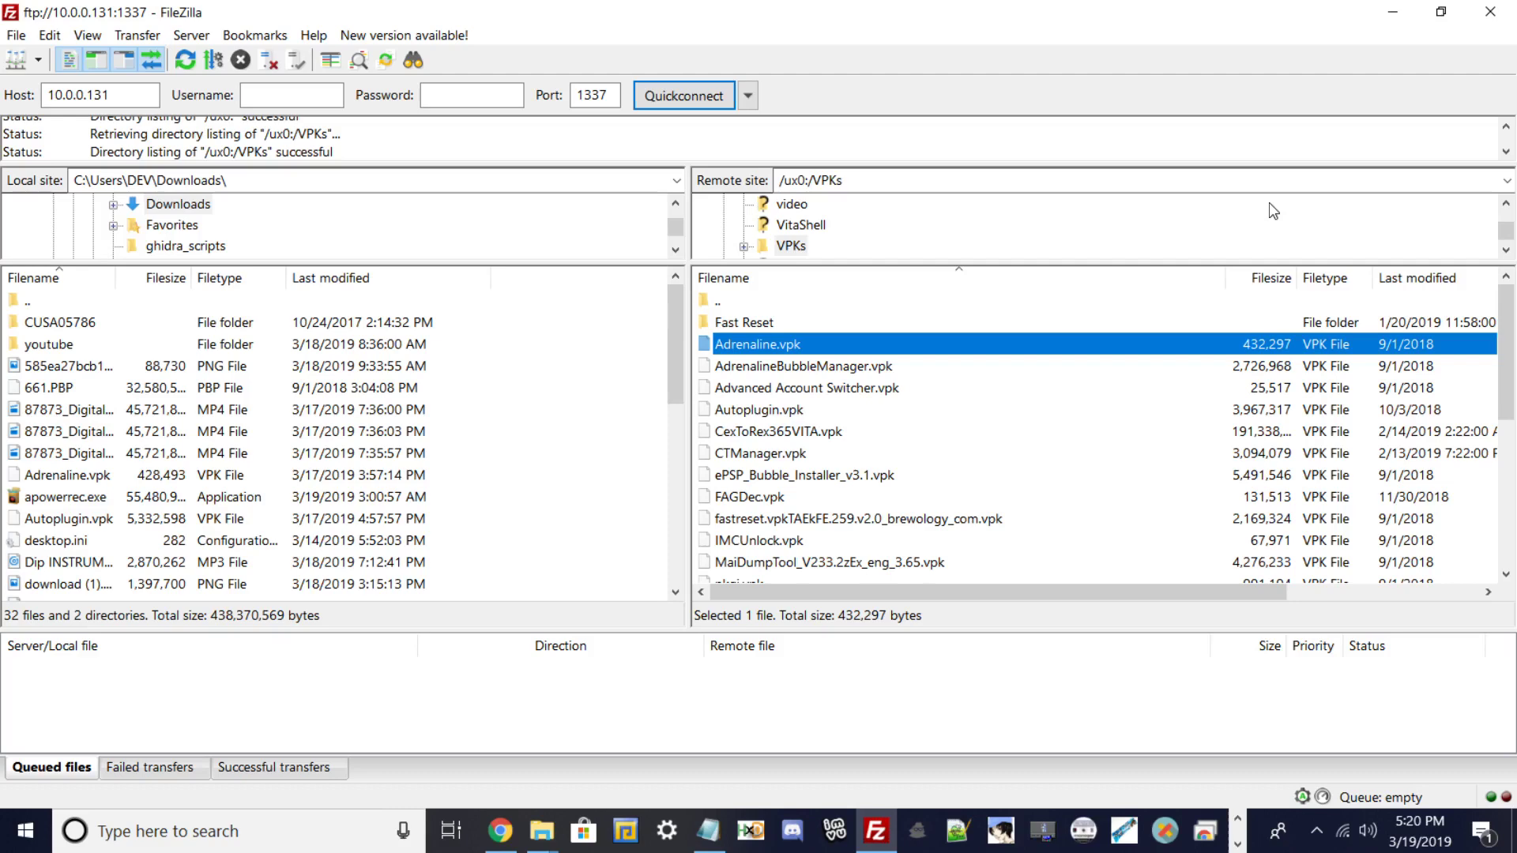
Try to upload Adrenaline.vpk from the local Downloads folder to the remote VPKs folder, and cancel overwriting the existing file.
left_click(1441, 11)
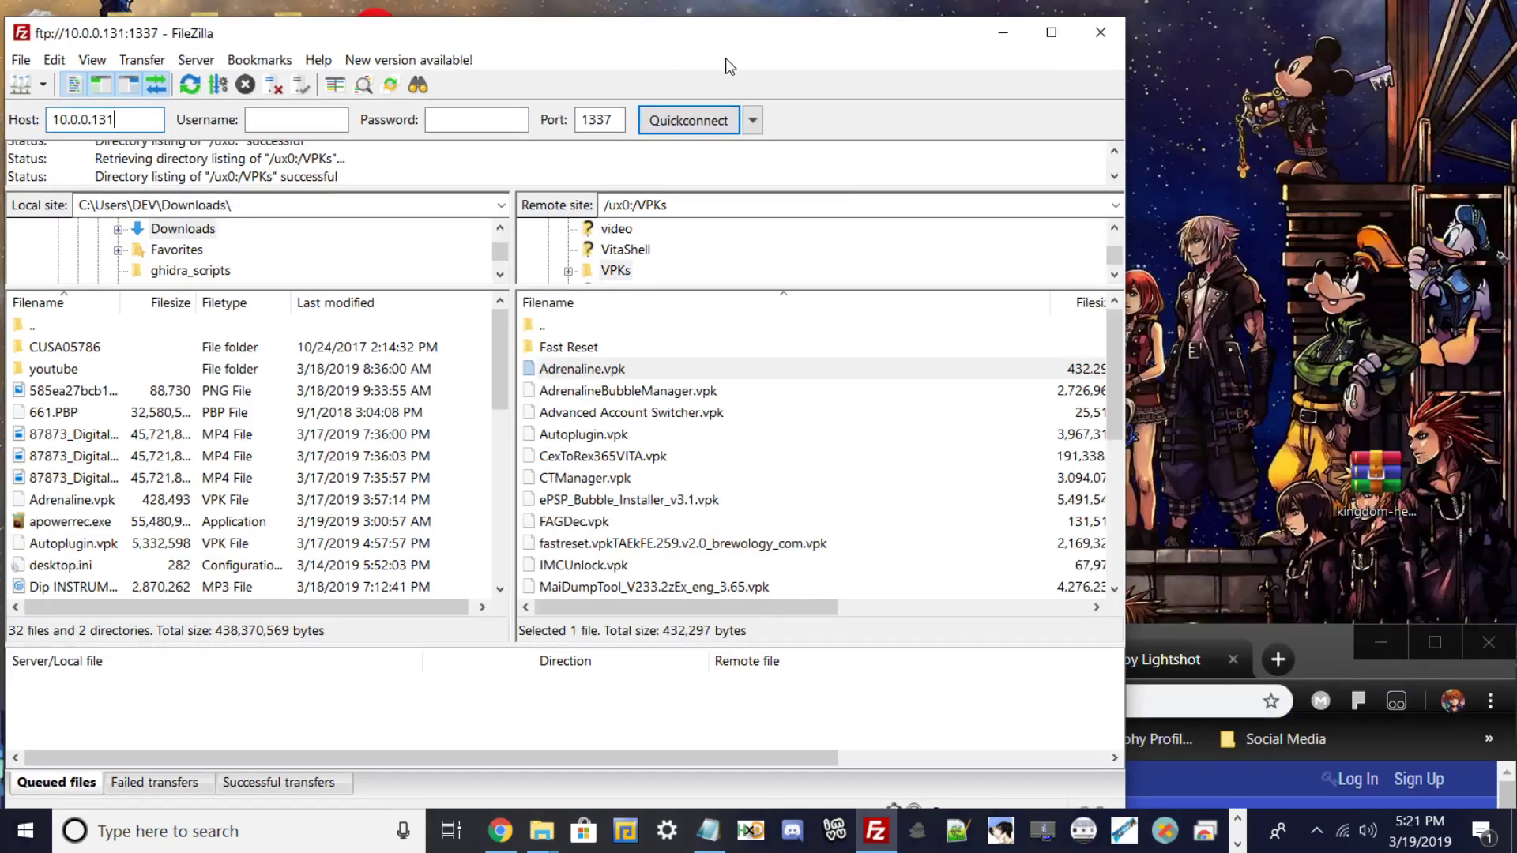
left_click_drag(608, 36, 957, 113)
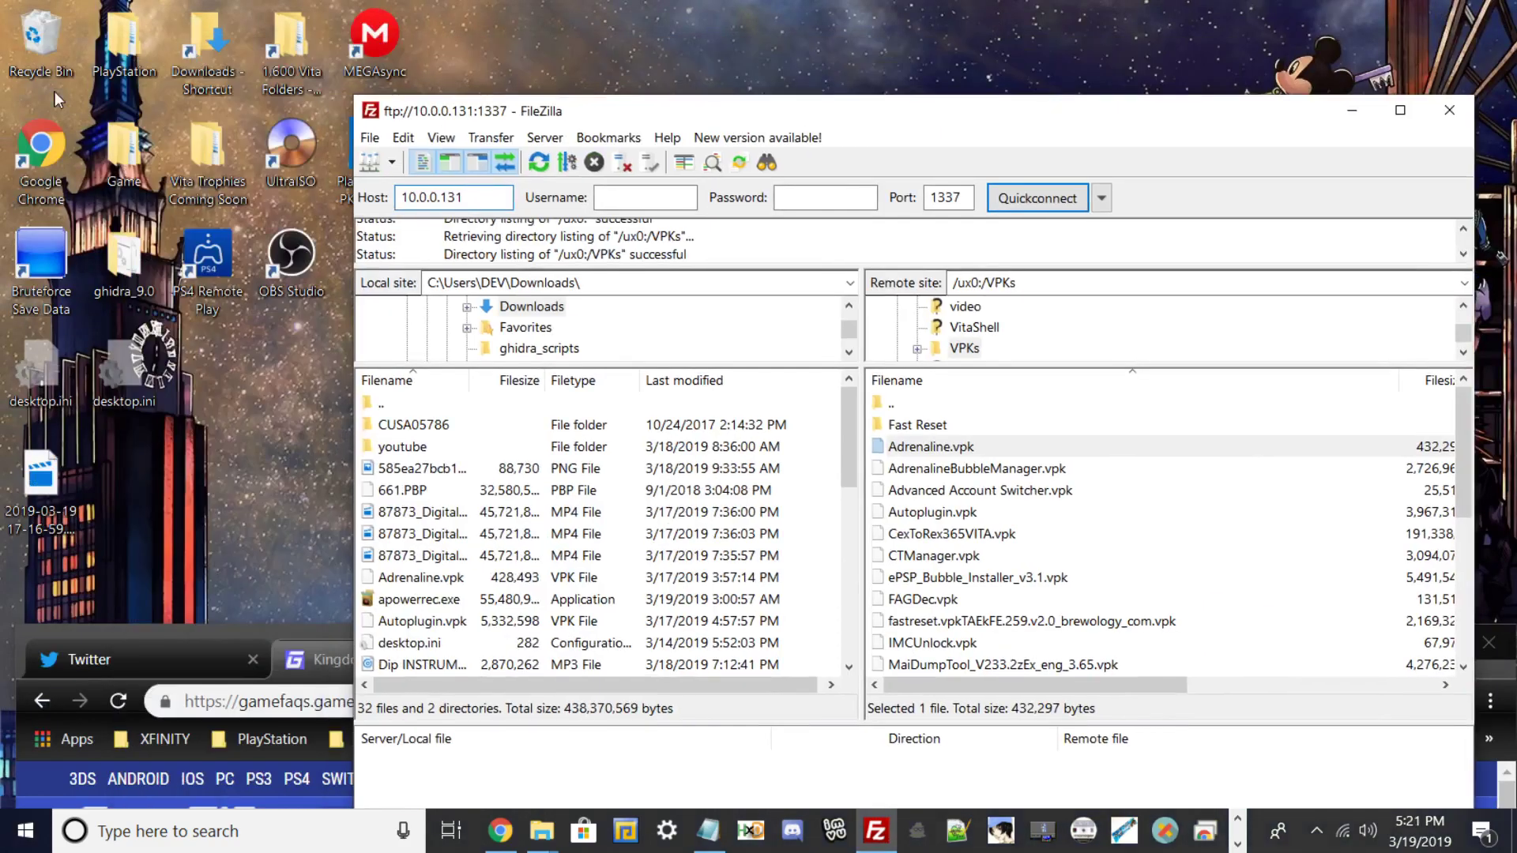
left_click(104, 49)
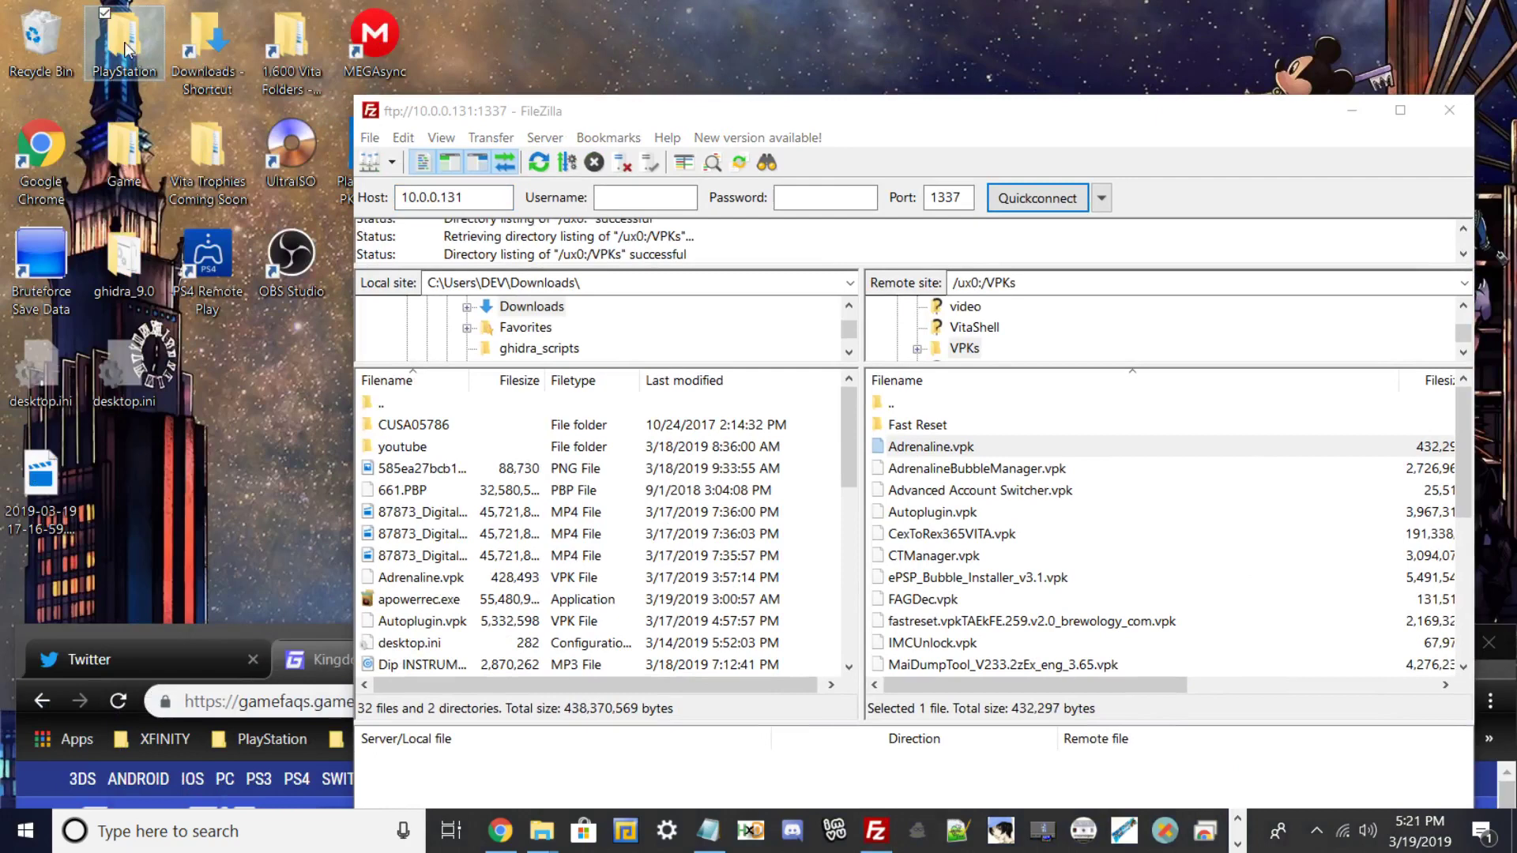
left_click(462, 580)
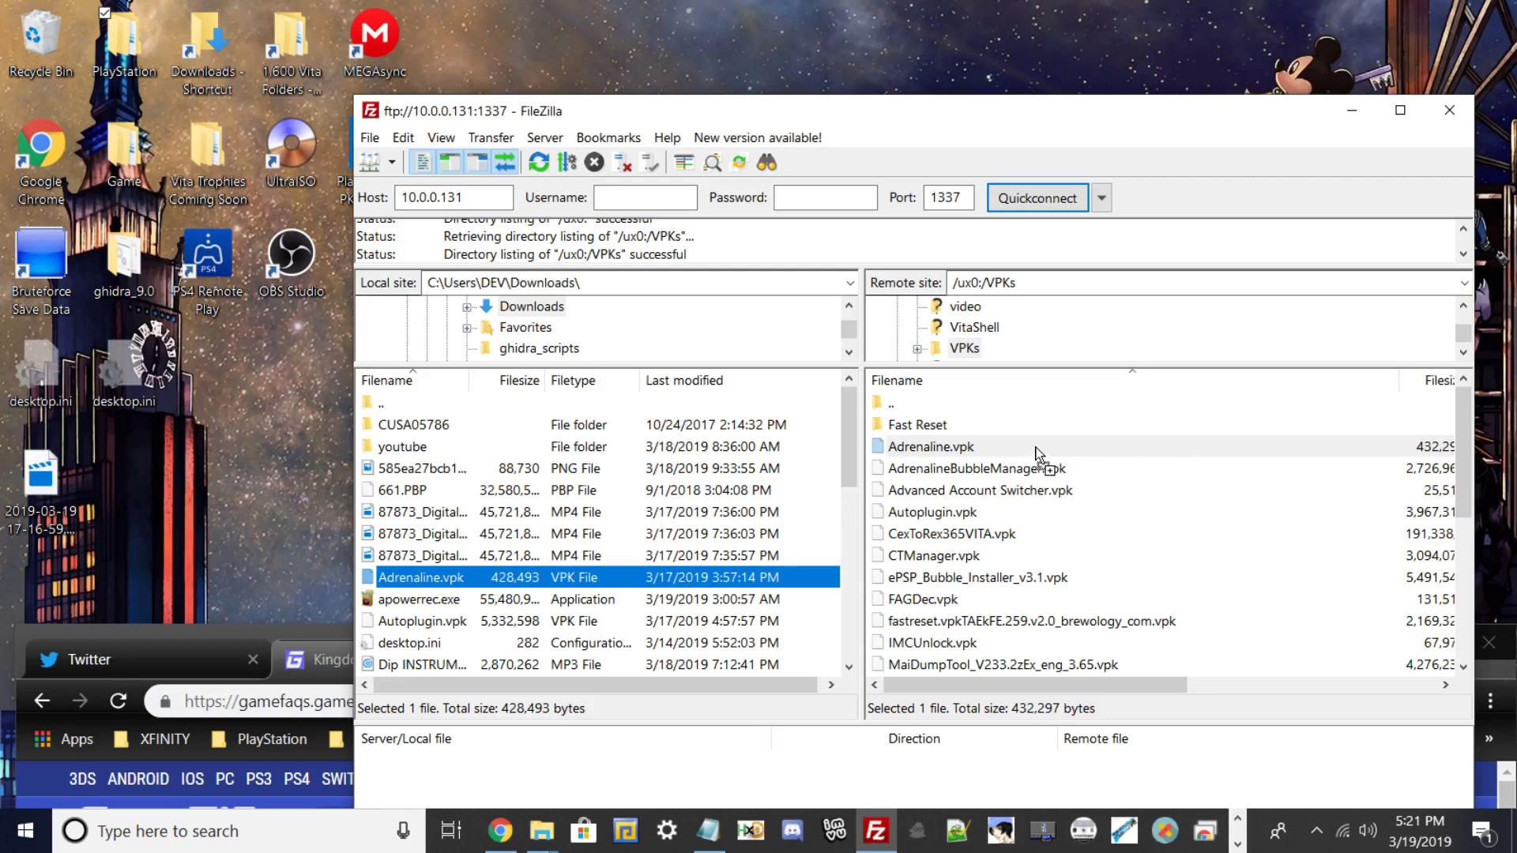
left_click_drag(1036, 452, 904, 467)
double_click(662, 115)
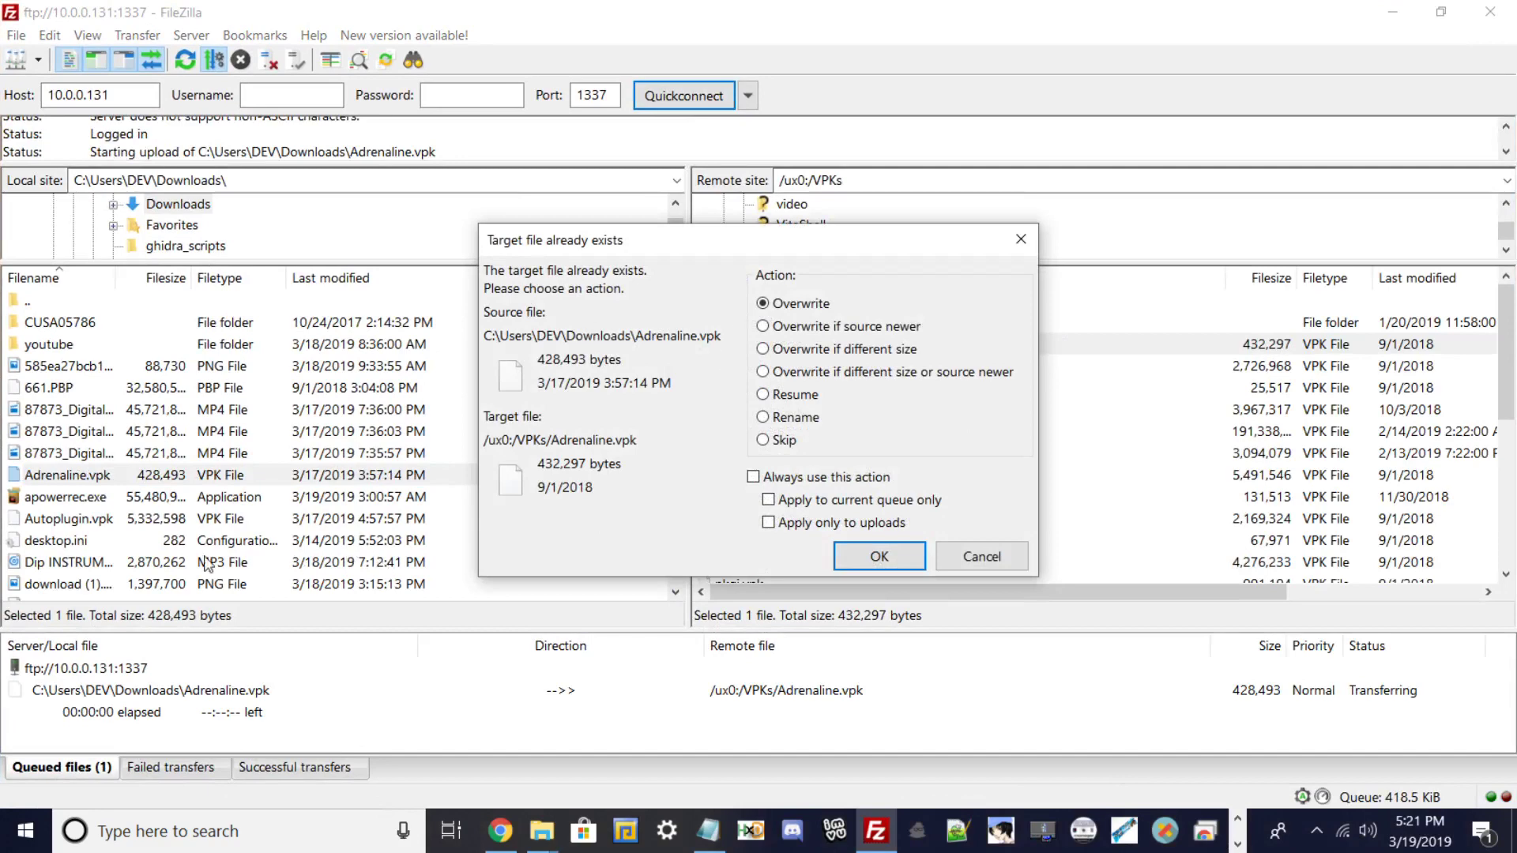
left_click(958, 557)
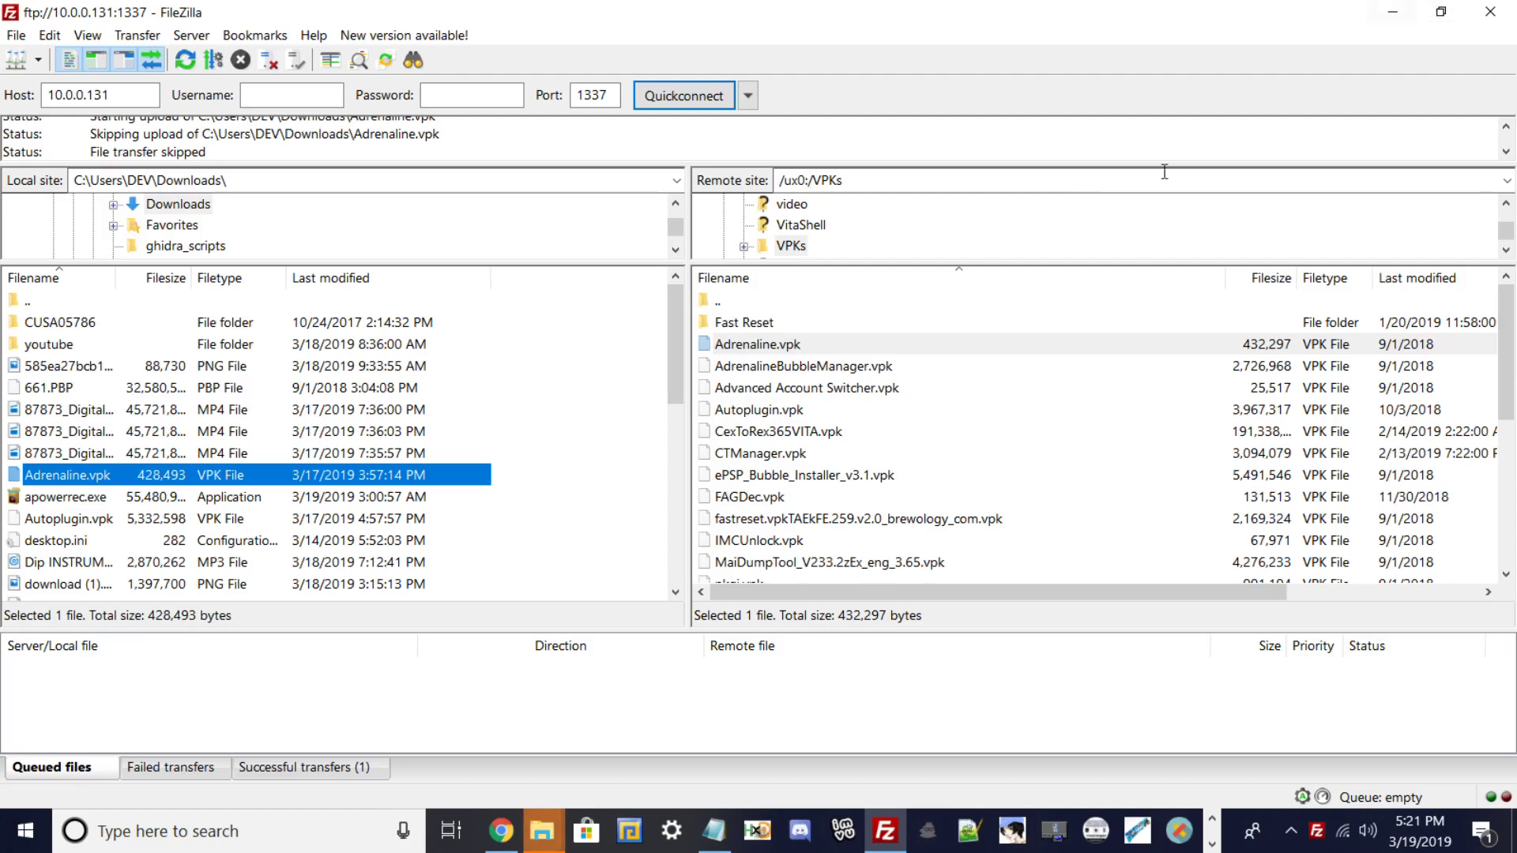
Look through the VPK files stored in the remote ux0:/VPKs folder.
scroll(886, 474, "down", 6)
scroll(782, 462, "up", 6)
scroll(790, 514, "down", 6)
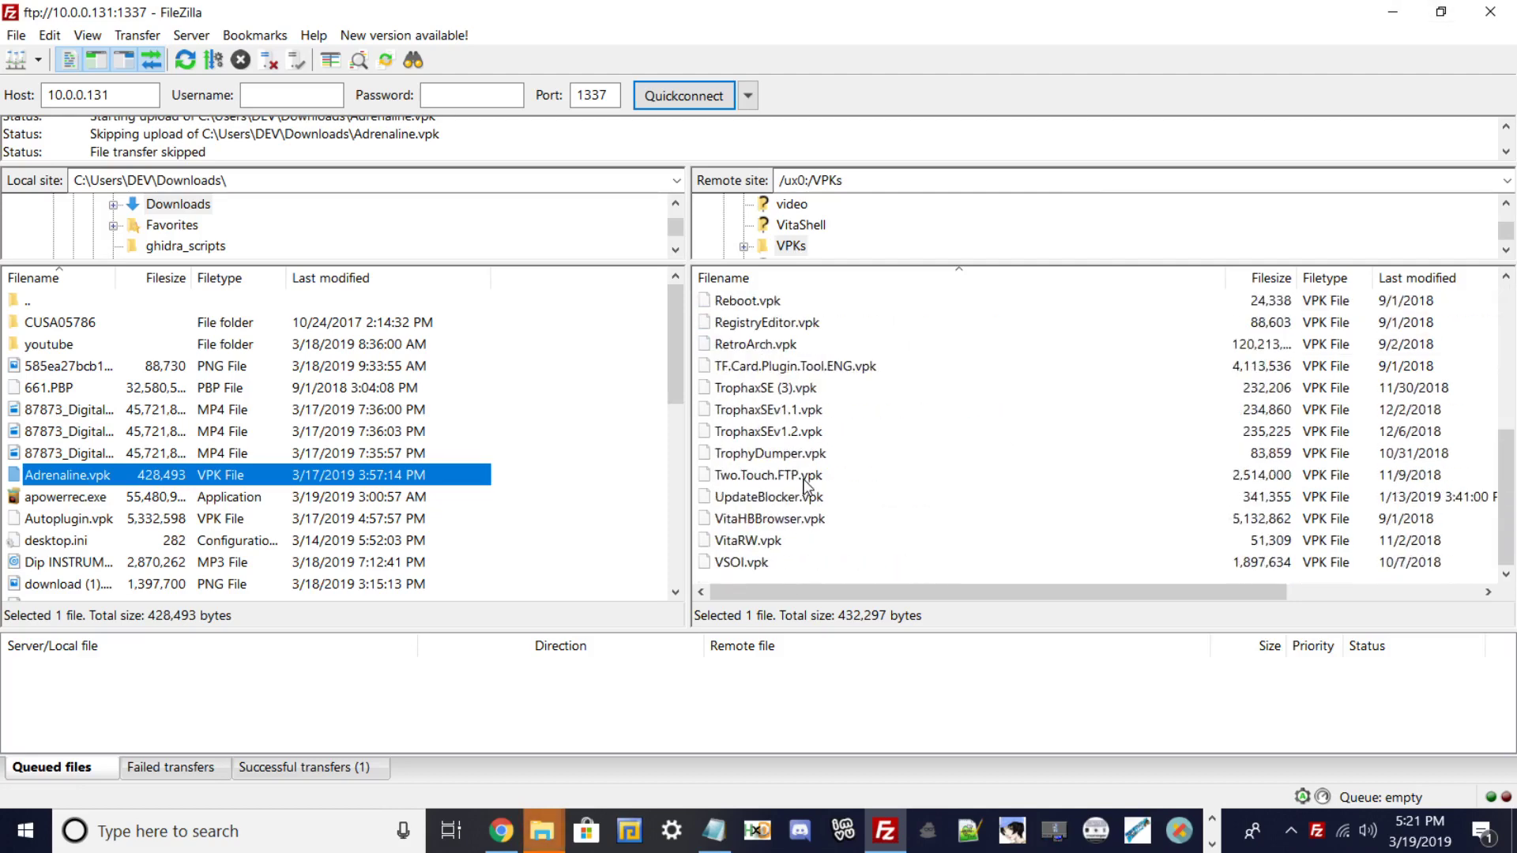
scroll(804, 493, "up", 4)
scroll(800, 486, "up", 3)
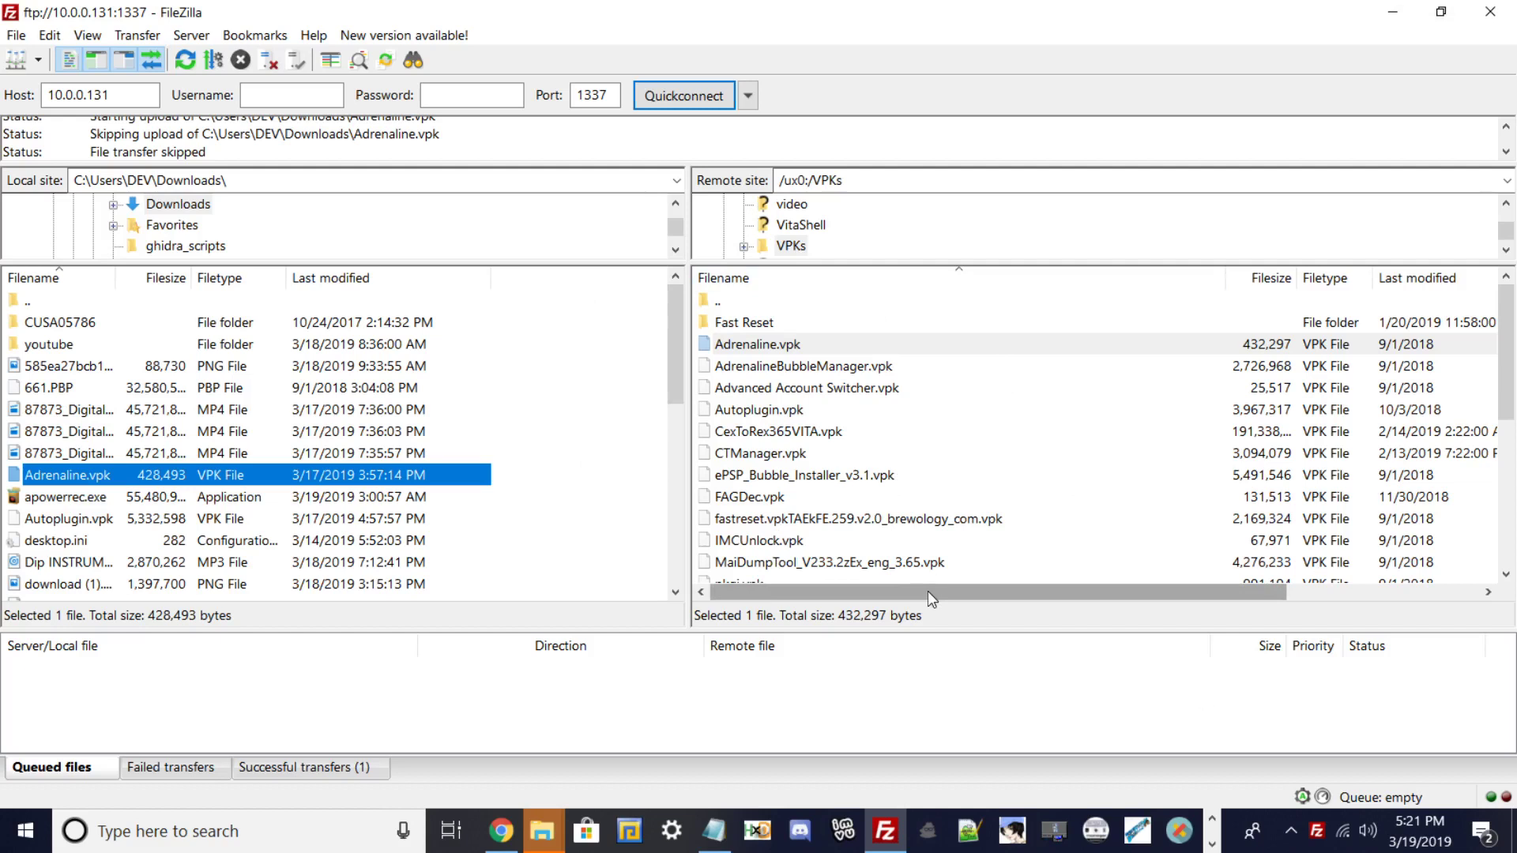
Minimize FileZilla, switch back to VitaShell on the PS Vita, and keep the FTP server running in the background.
left_click(1394, 15)
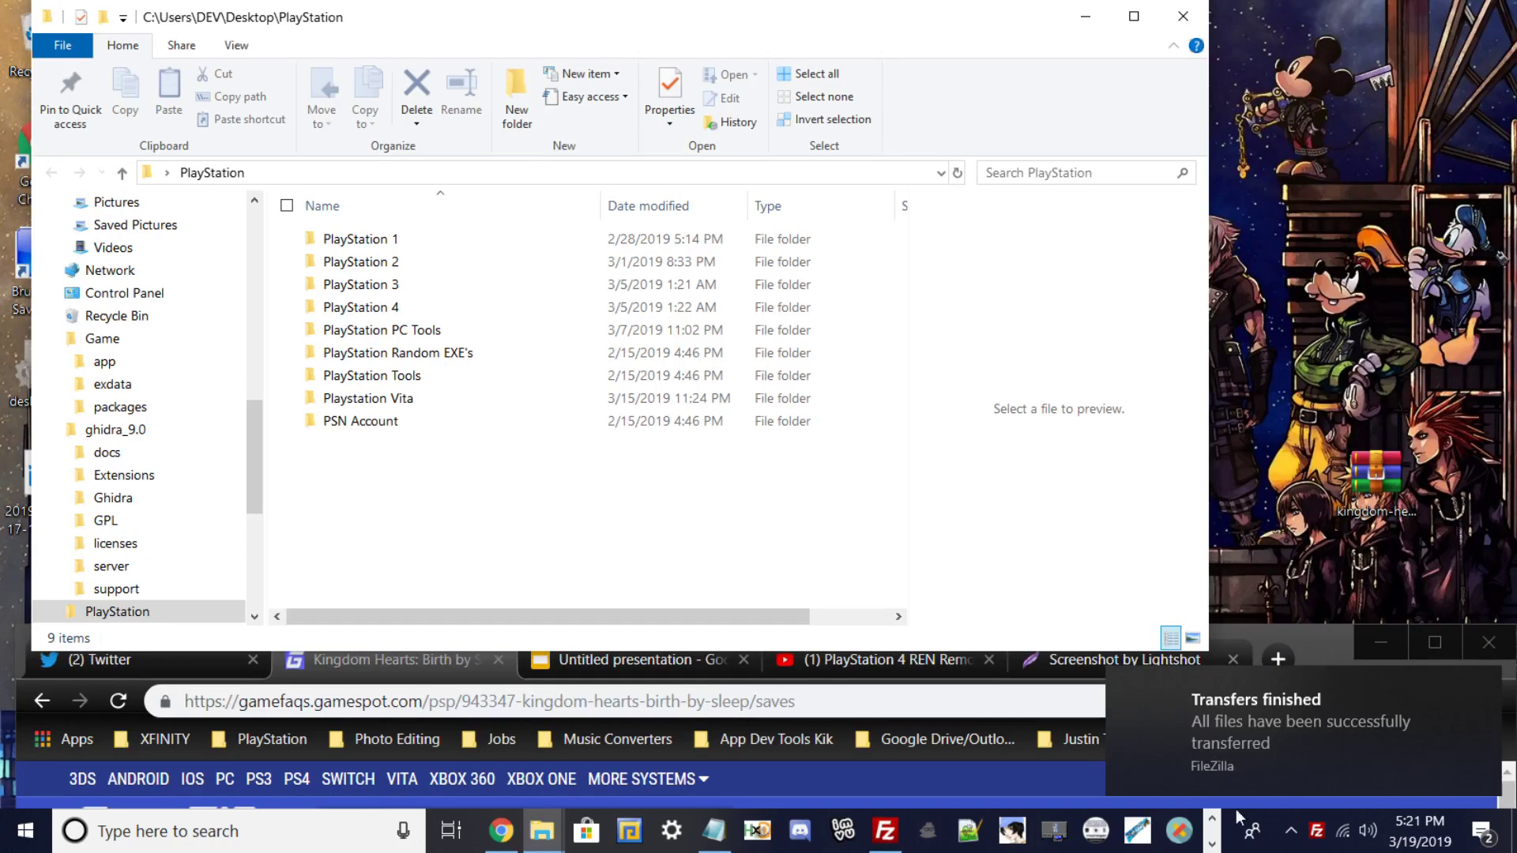
left_click(1211, 846)
left_click(558, 831)
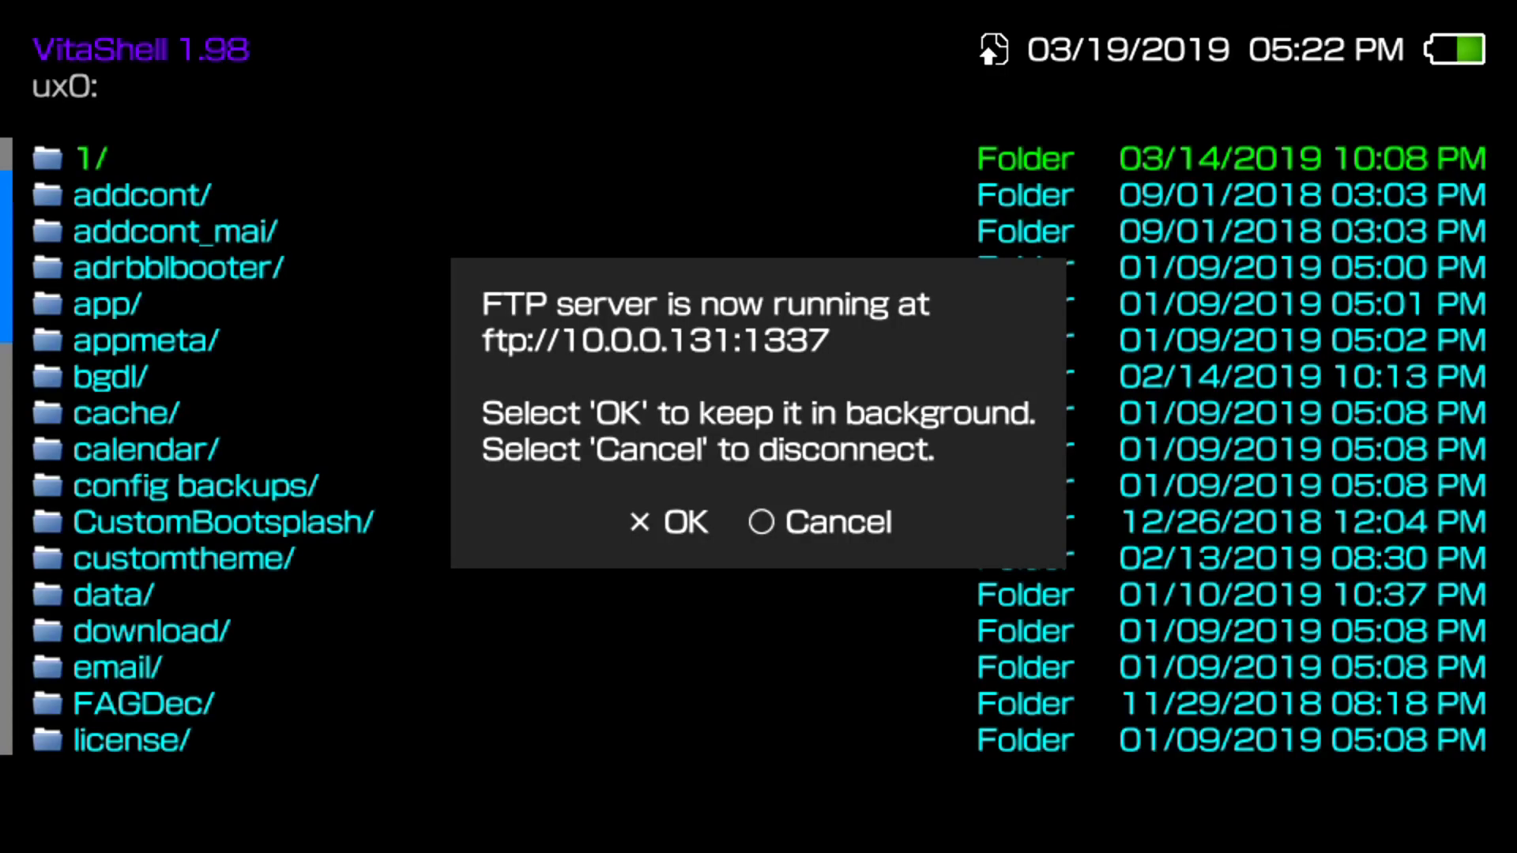
key("Return")
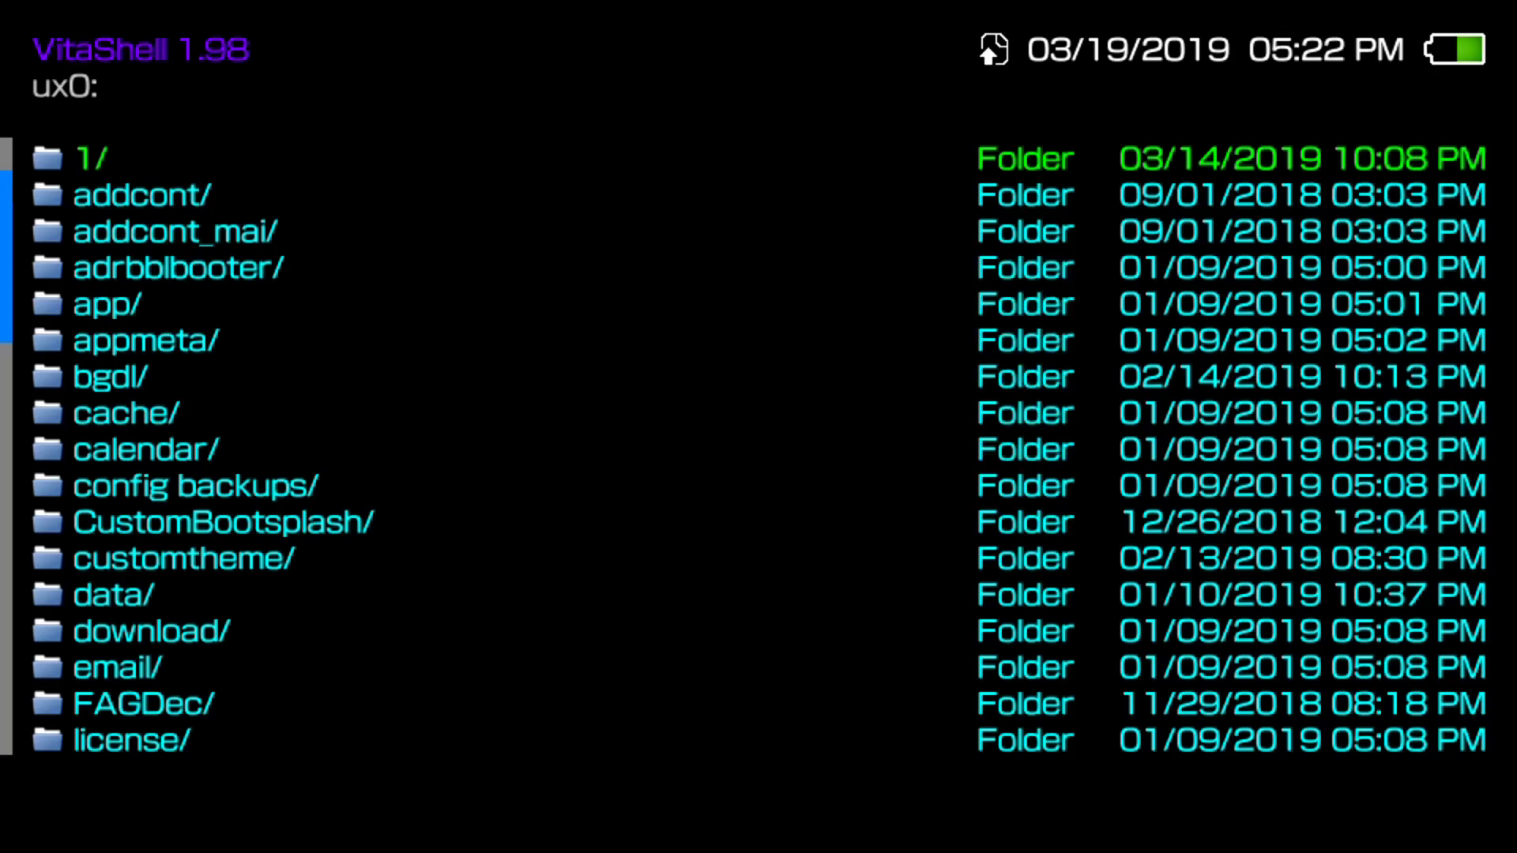
Look through the folders and VPK files at the root of ux0:.
key("Down")
key("Down")
key("Down")
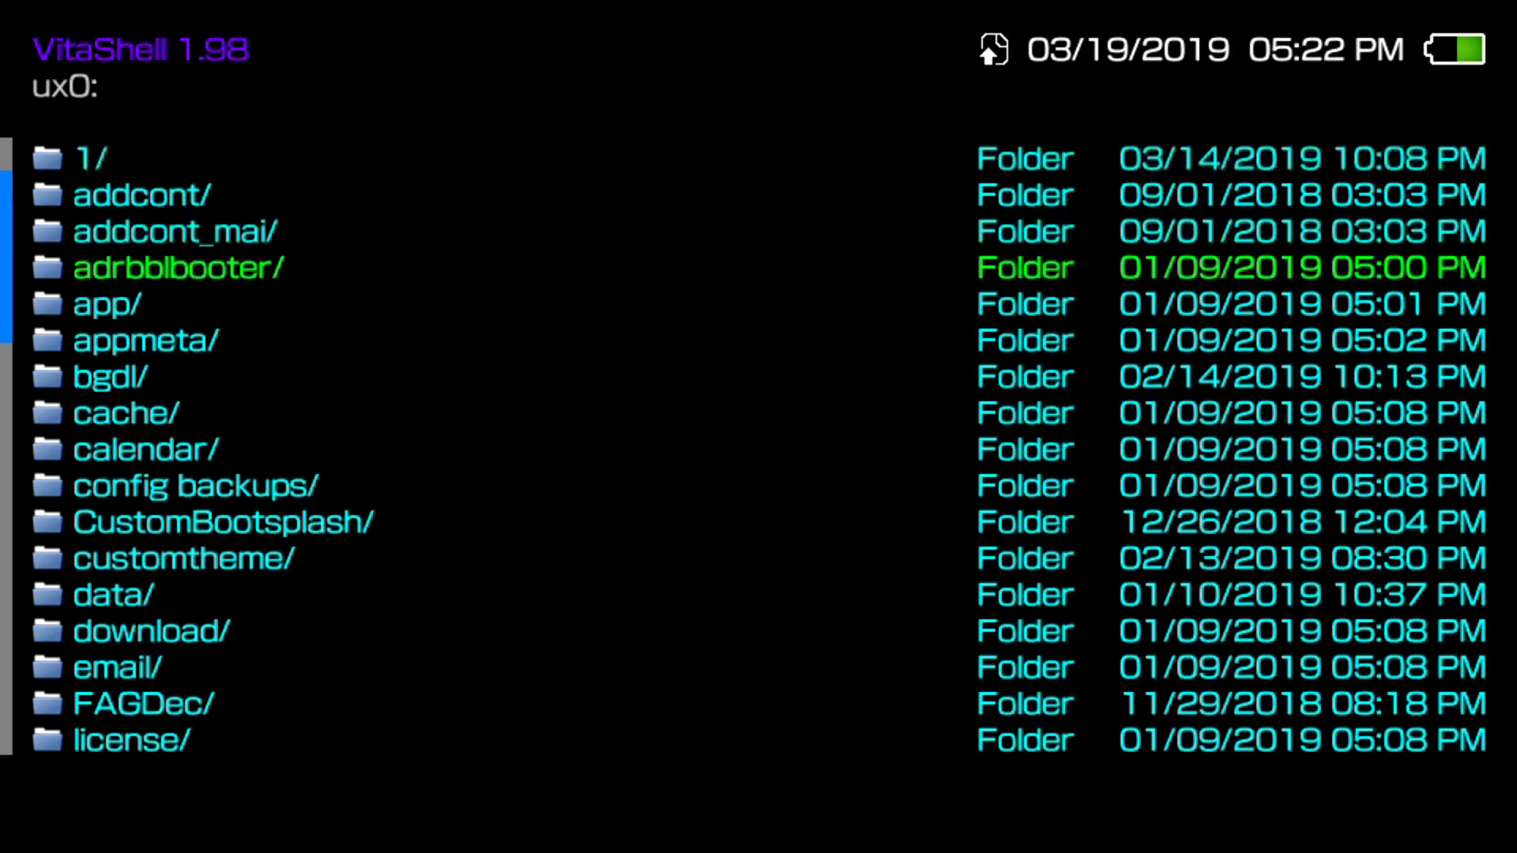
key("Down")
key("Down")
key("Down")
key("Down")
key("Down")
key("Down")
key("Down")
key("Down")
key("Down")
key("Down")
key("Down")
key("Down")
key("Down")
key("Down")
key("Down")
key("Down")
key("Down")
key("Down")
key("Down")
key("Down")
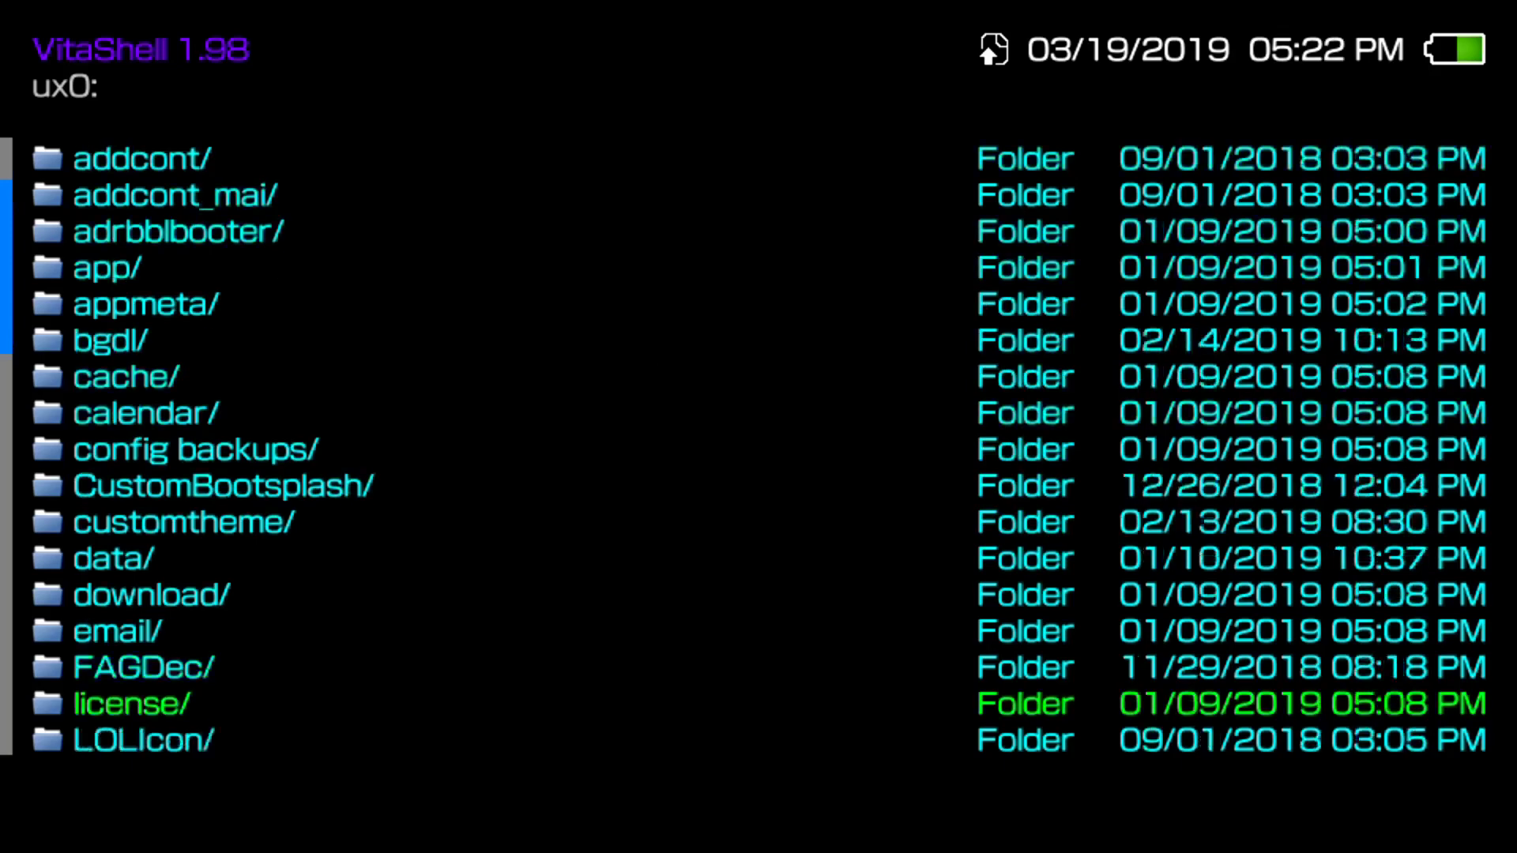
key("Up")
key("Up")
key("Up")
key("Up")
key("Up")
key("Up")
key("Up")
key("Up")
key("Up")
key("Up")
key("Up")
key("Up")
key("Up")
key("Up")
key("Up")
key("Up")
key("Up")
key("Up")
key("Up")
key("Up")
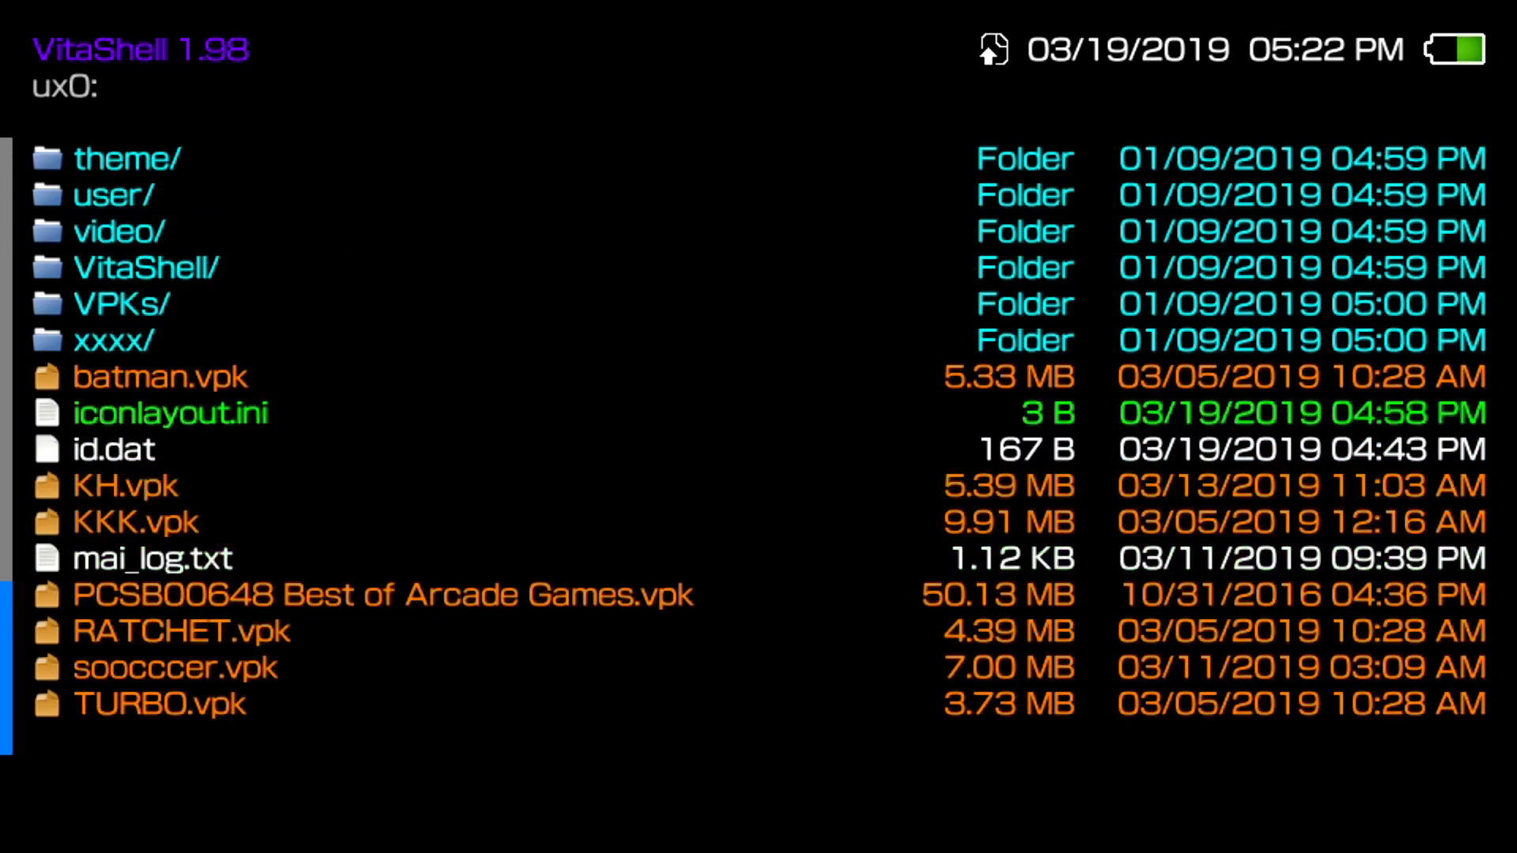
key("Up")
key("Up")
key("Up")
key("Up")
key("Up")
key("Up")
key("Up")
key("Up")
key("Up")
key("Up")
key("Up")
key("Up")
key("Up")
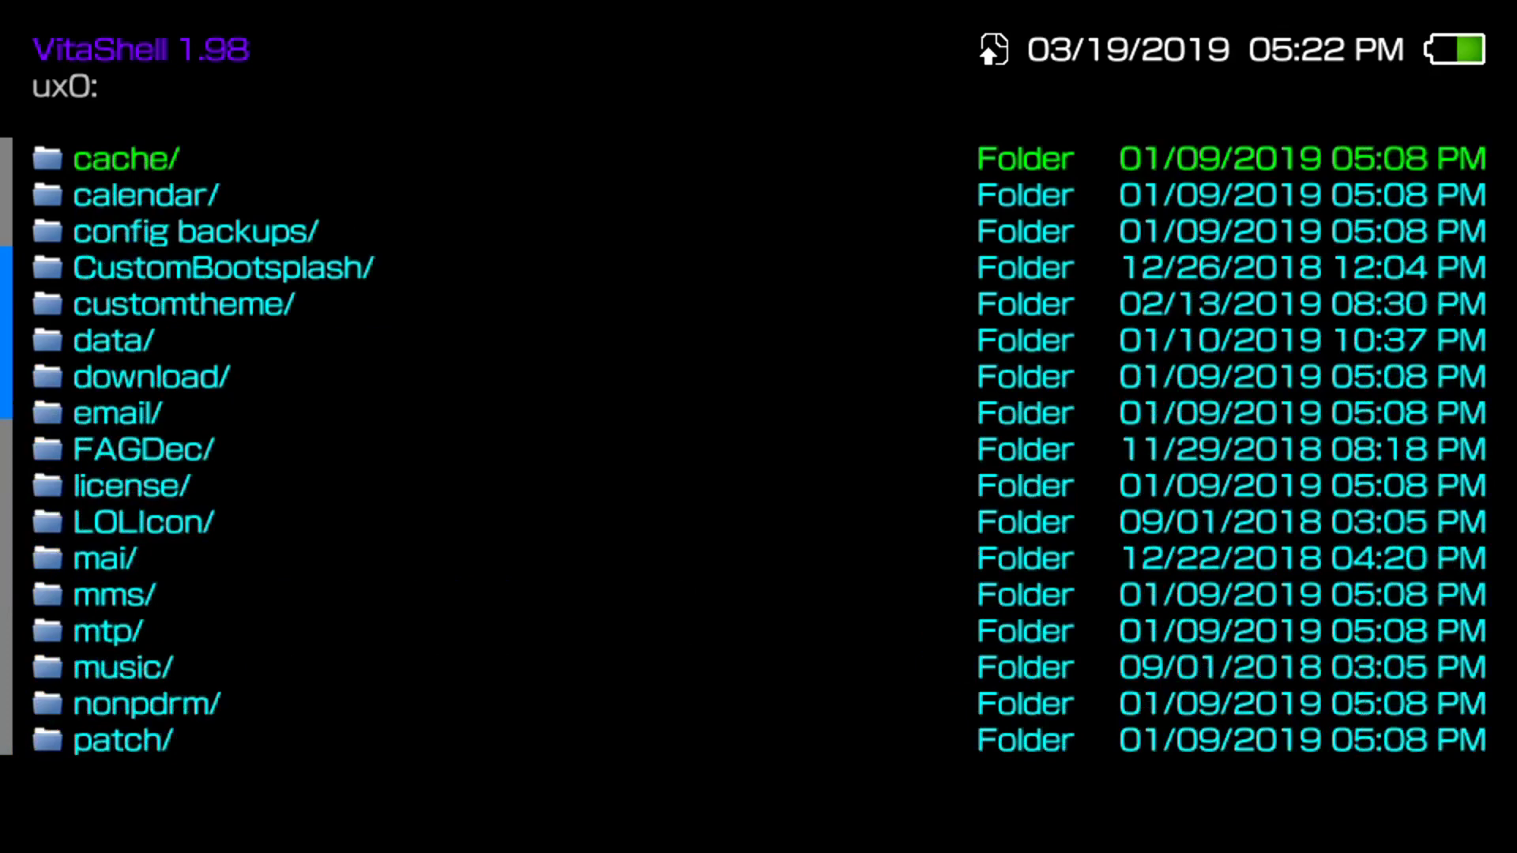
key("Down")
key("Down")
key("Down")
key("Down")
key("Down")
key("Down")
key("Down")
key("Down")
key("Down")
key("Down")
key("Down")
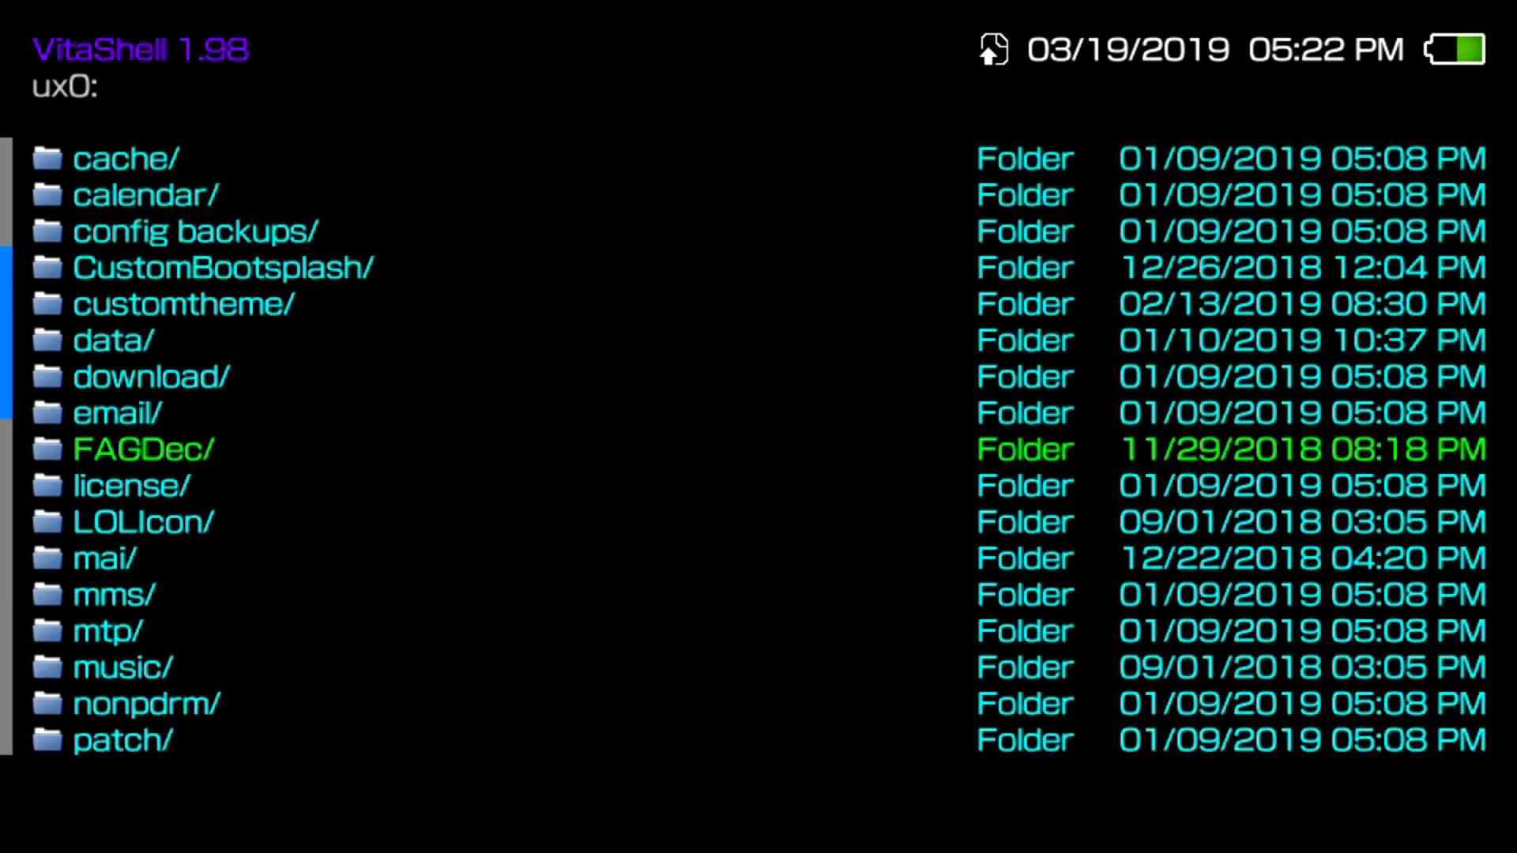
key("Down")
key("Down")
Review VitaShell's main settings and power options, including USB device and SELECT button, and close them.
key("Return")
key("Down")
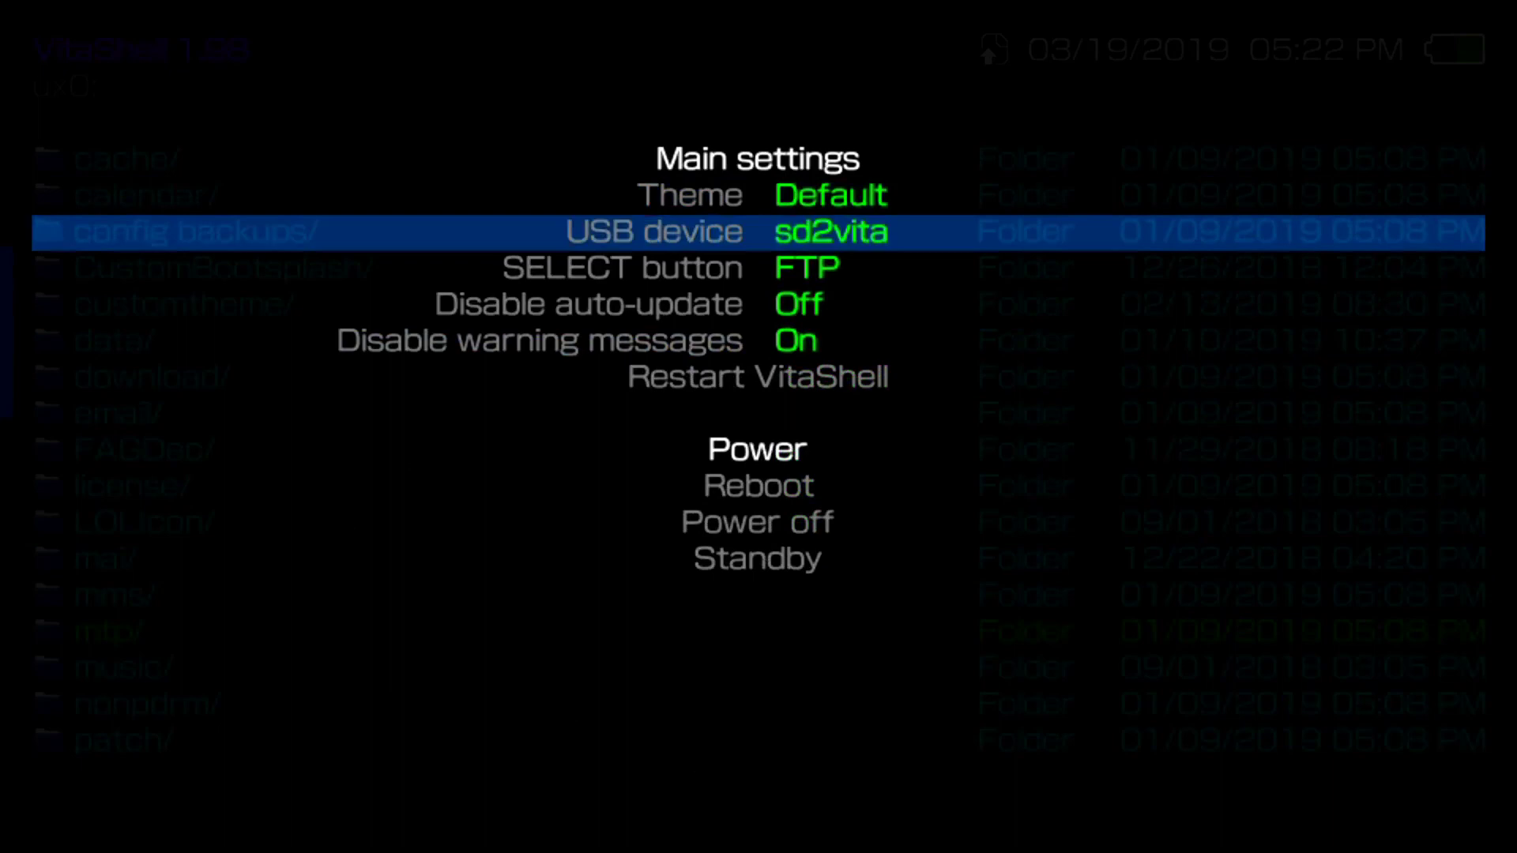
key("Down")
key("Down")
key("Down")
key("Down")
key("Down")
key("Up")
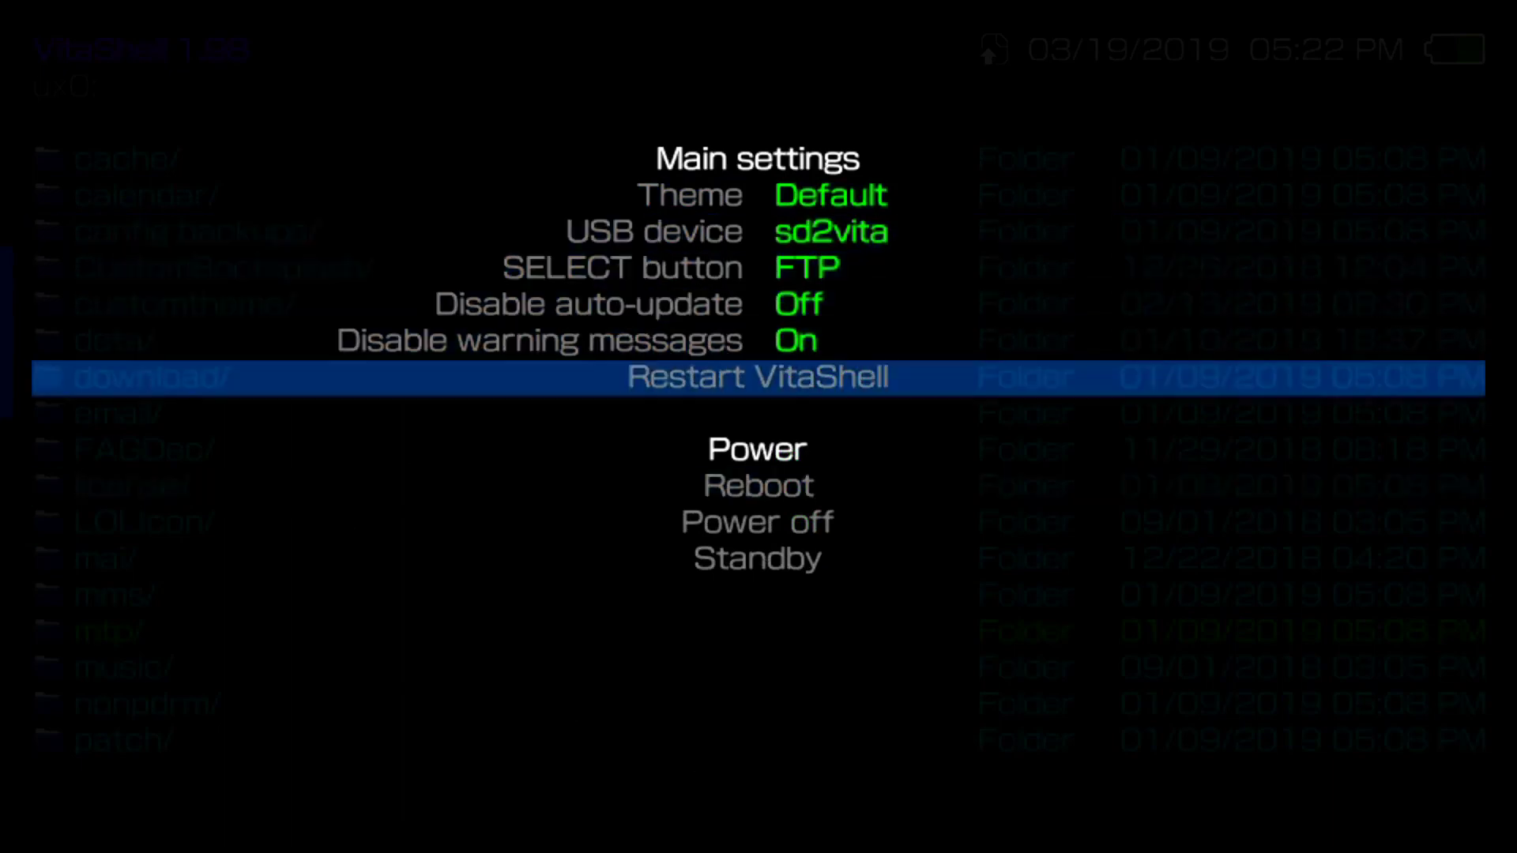
key("Escape")
Leave VitaShell for the Vita home screen, find the Adrenaline bubble and launch it.
key("Return")
key("Down")
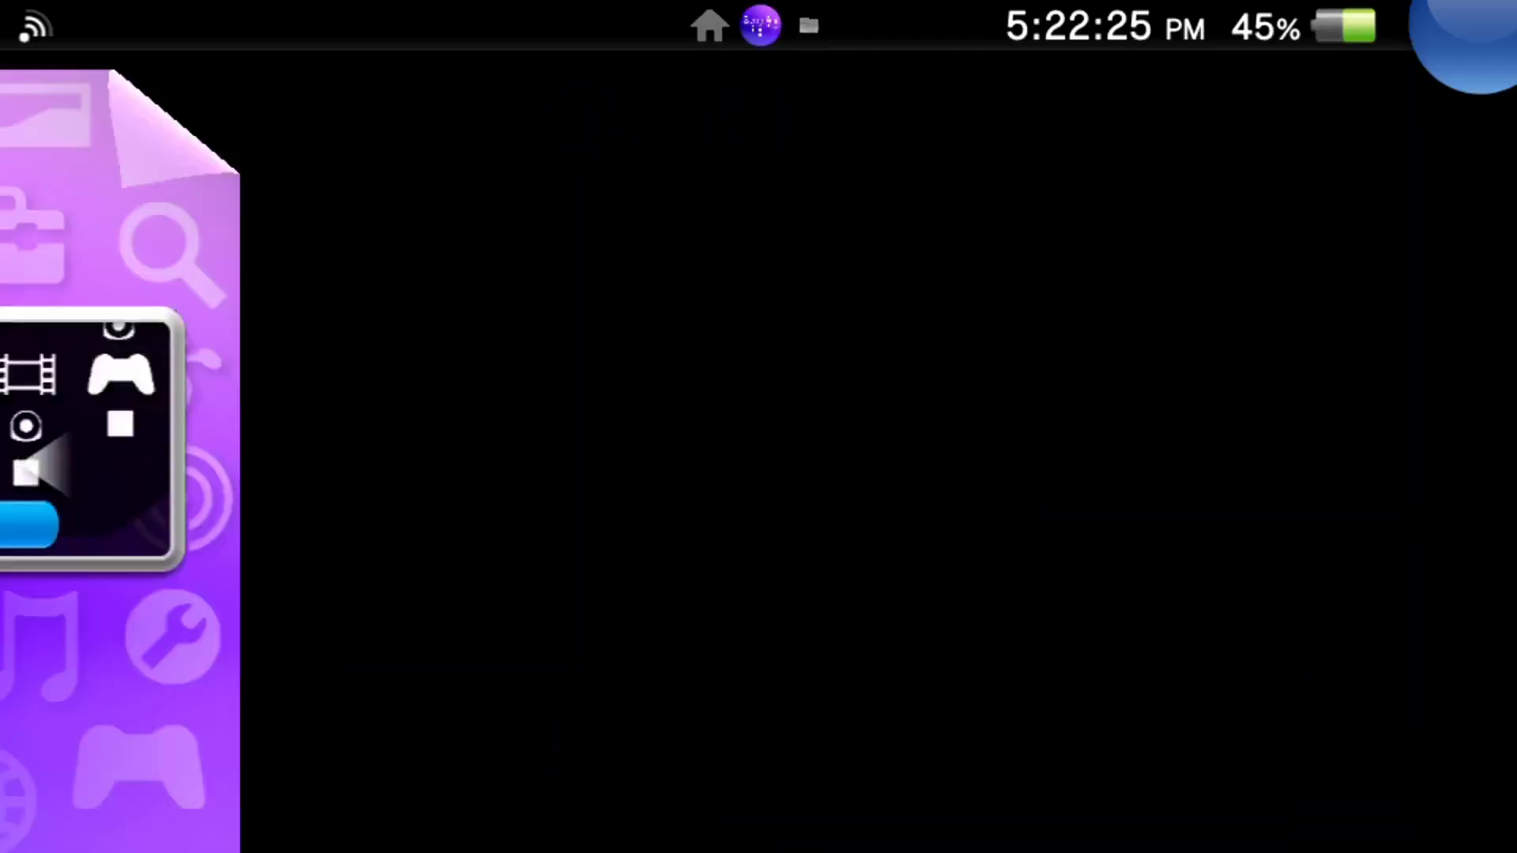
scroll(758, 427, "down", 3)
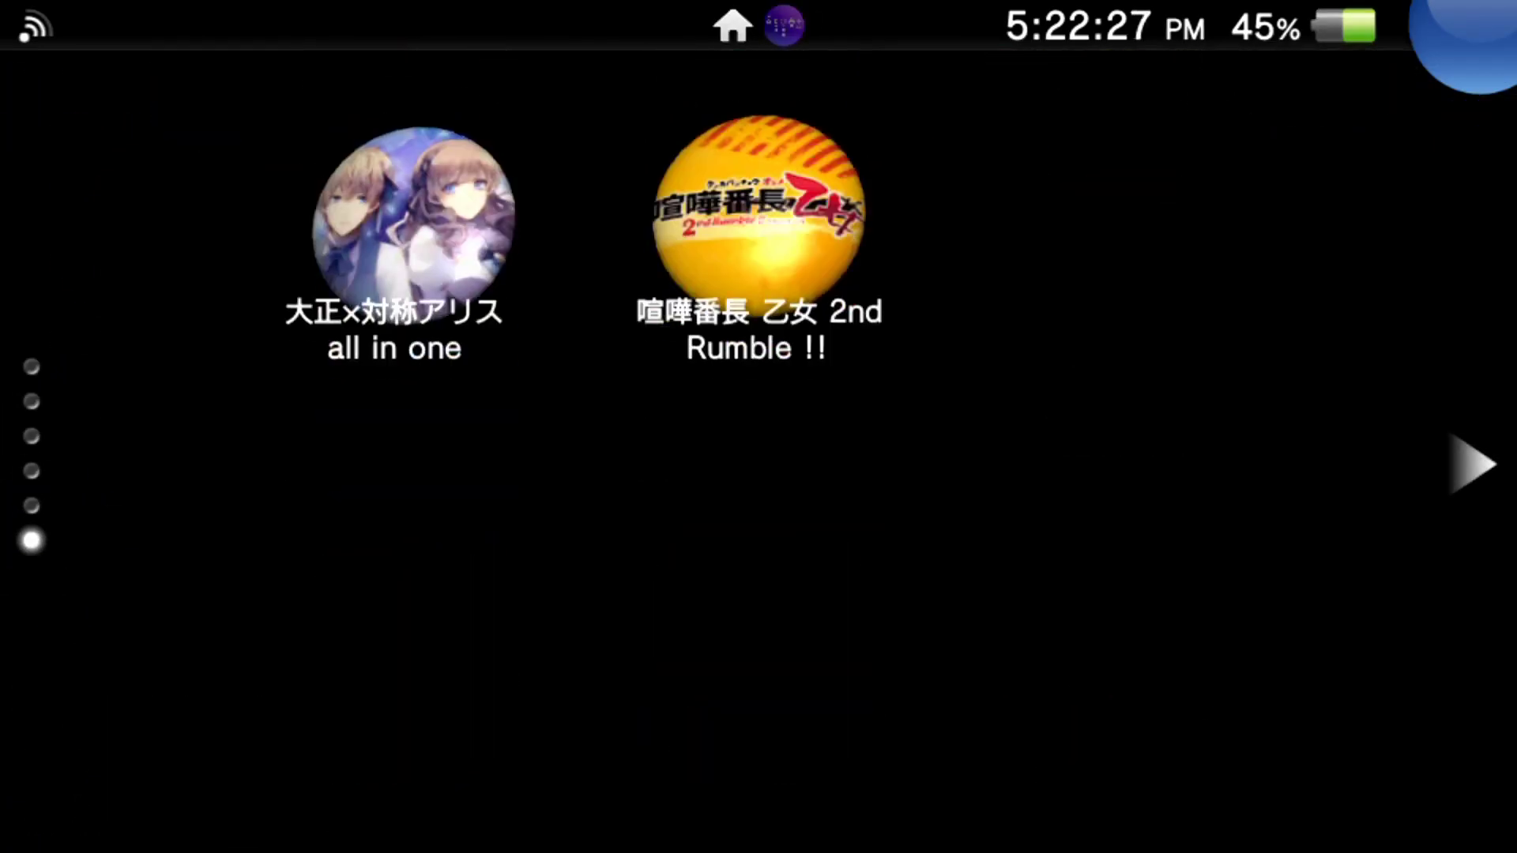
scroll(759, 426, "right", 1)
scroll(759, 427, "left", 1)
scroll(758, 427, "up", 3)
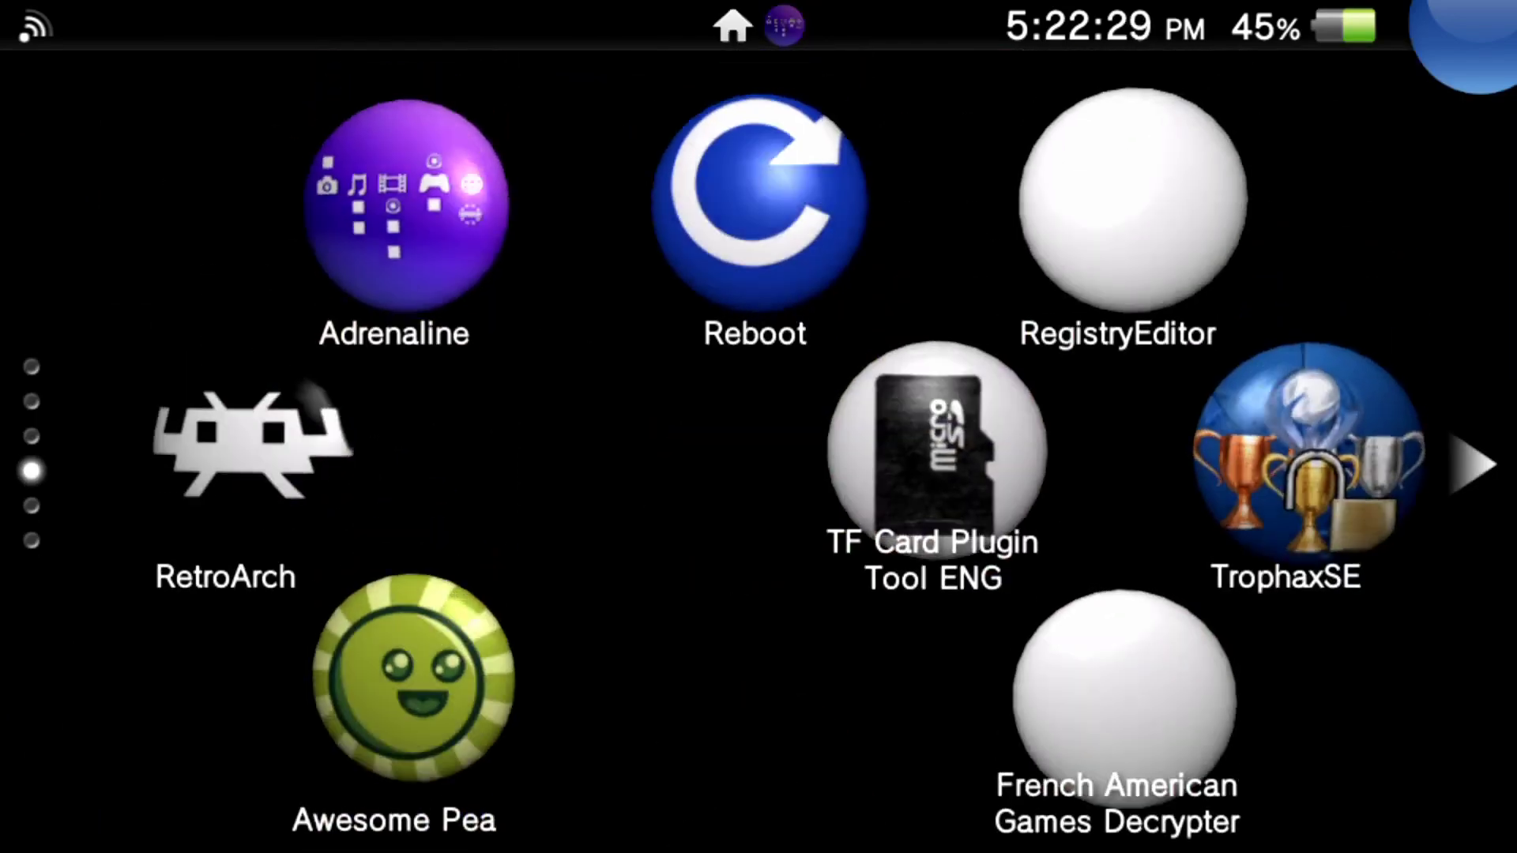
scroll(759, 427, "up", 1)
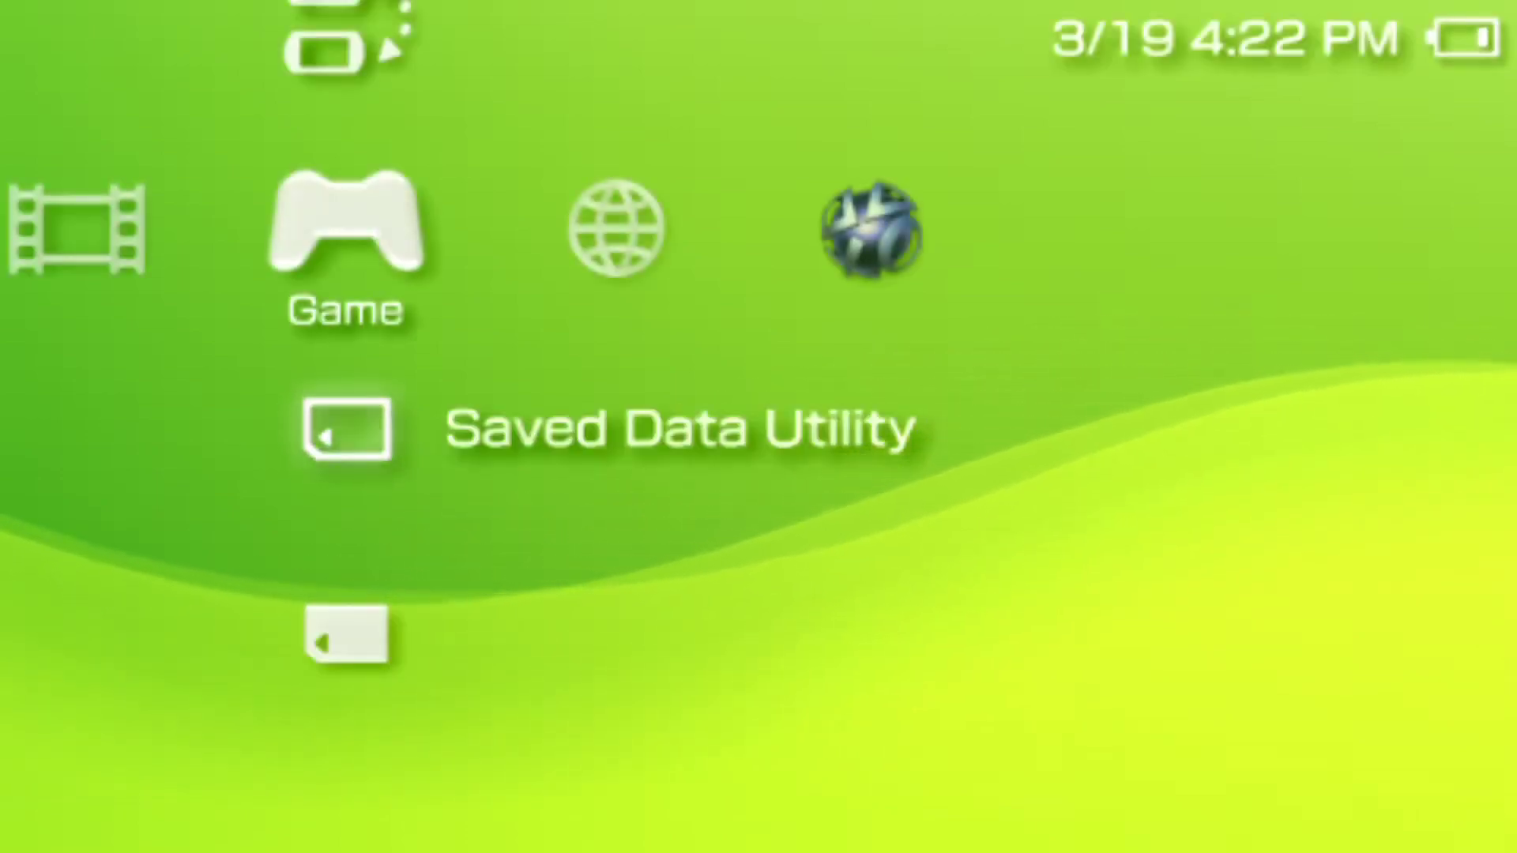
Open the Memory Stick under Game, look through the listed PSP games and return to the Game category.
key("Down")
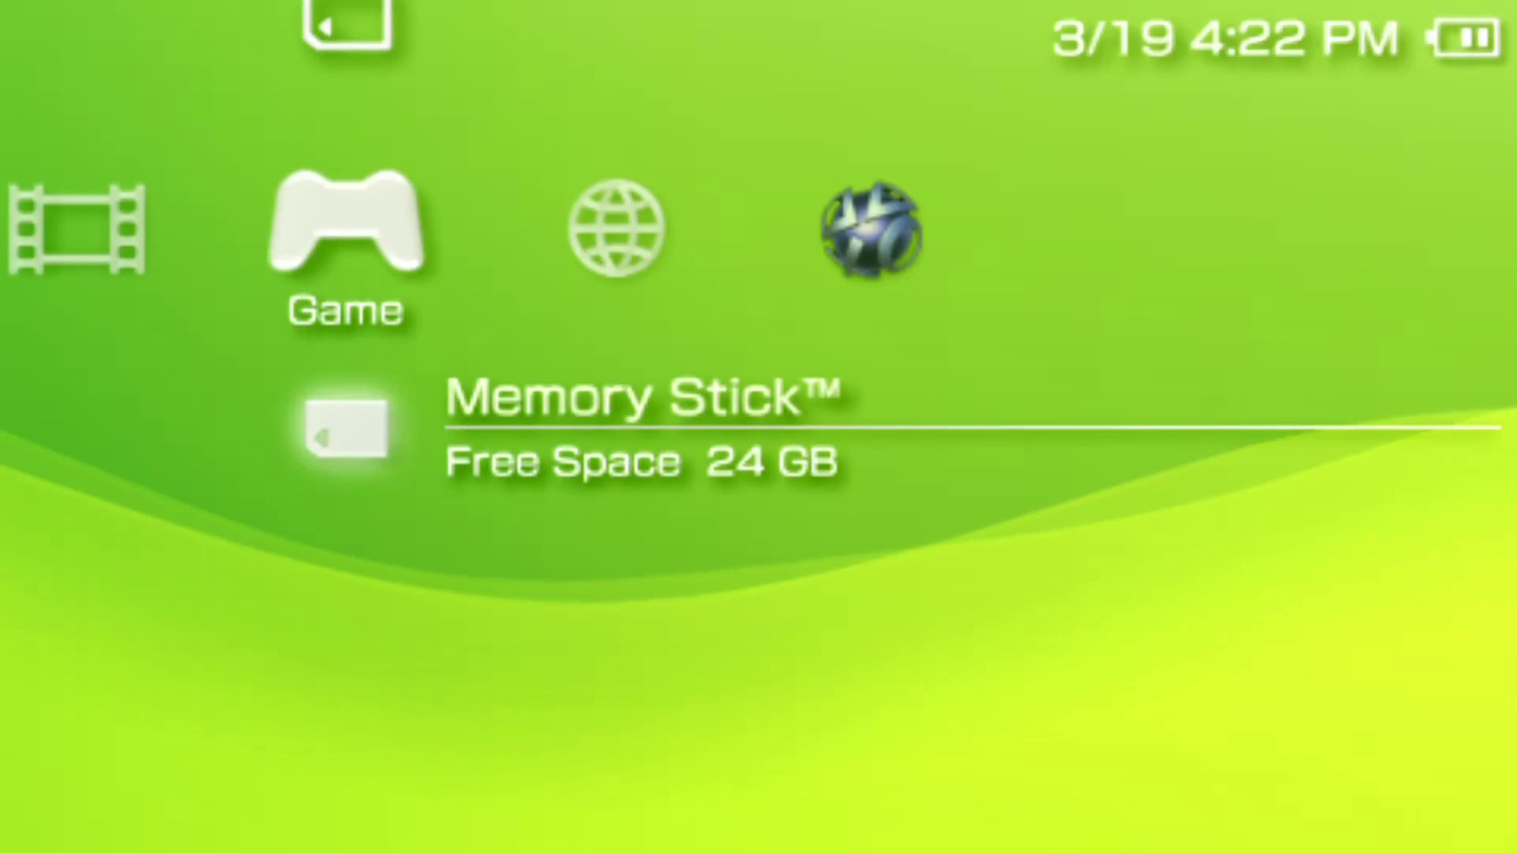
key("Right")
key("Left")
key("Return")
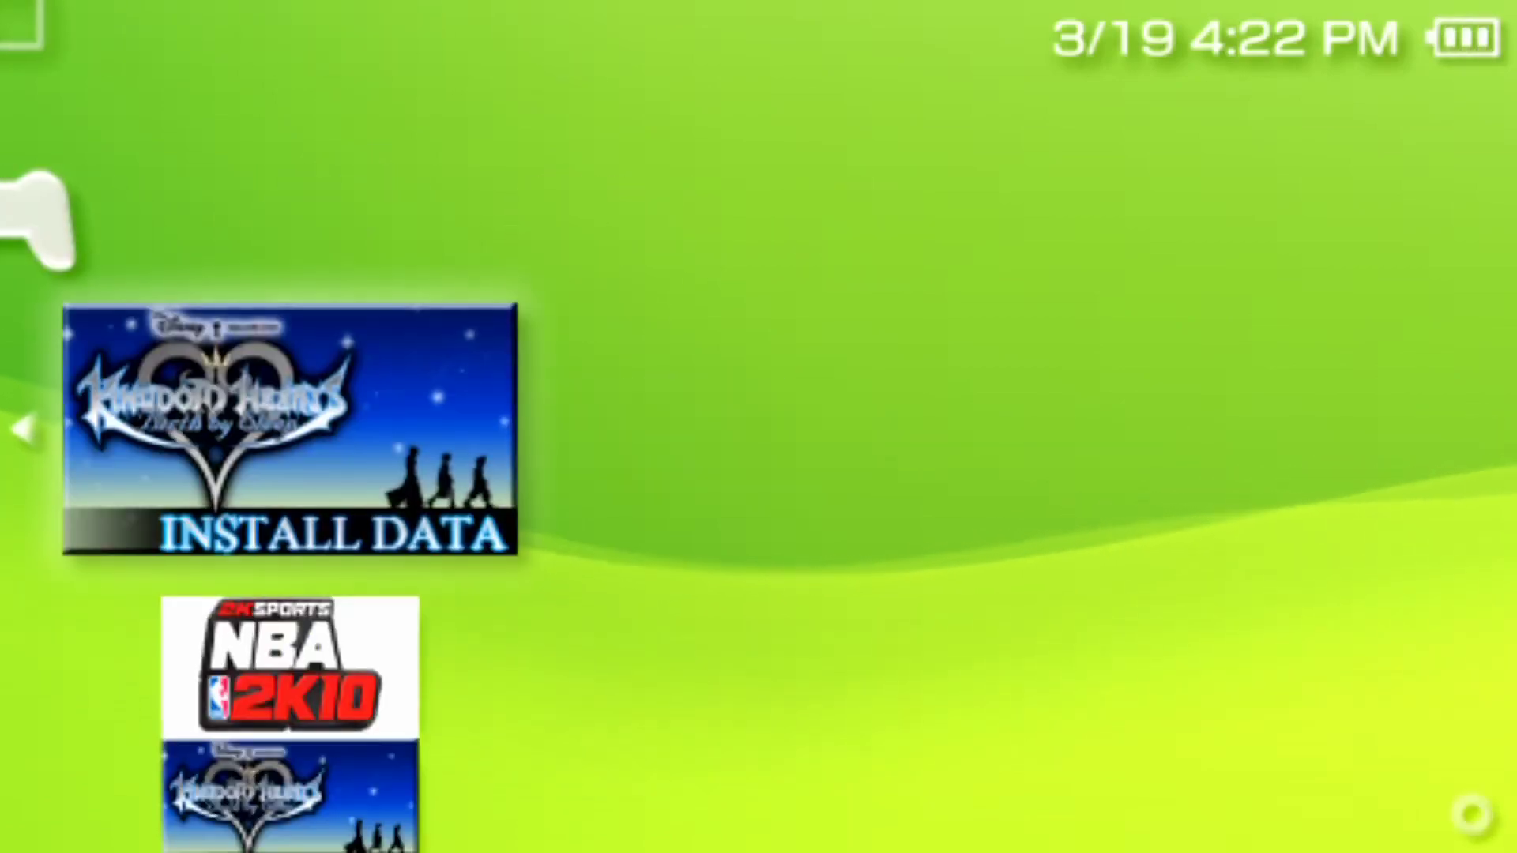
key("Down")
key("Down")
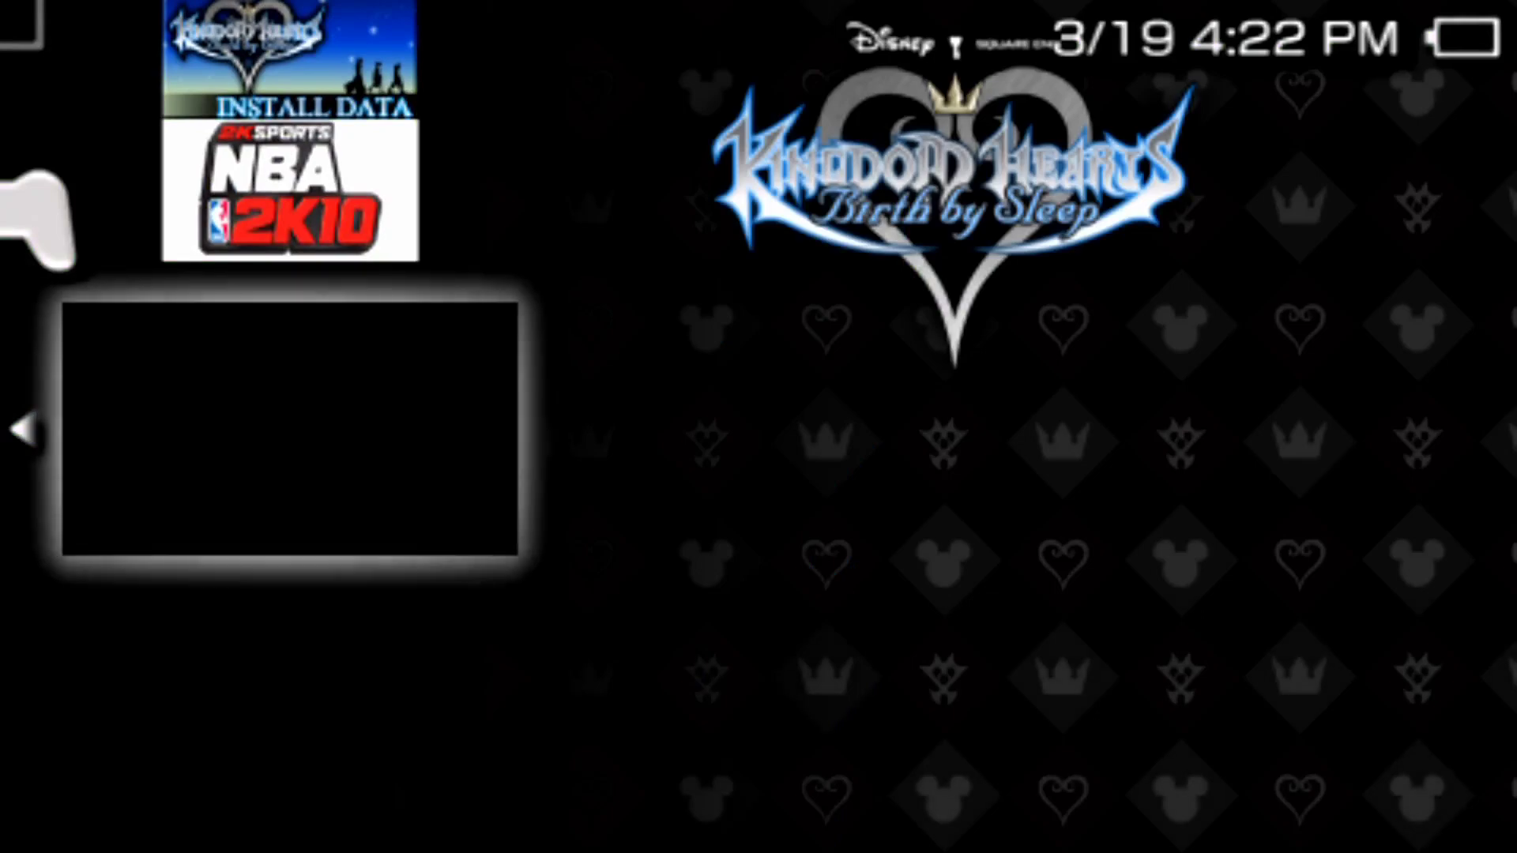
key("Up")
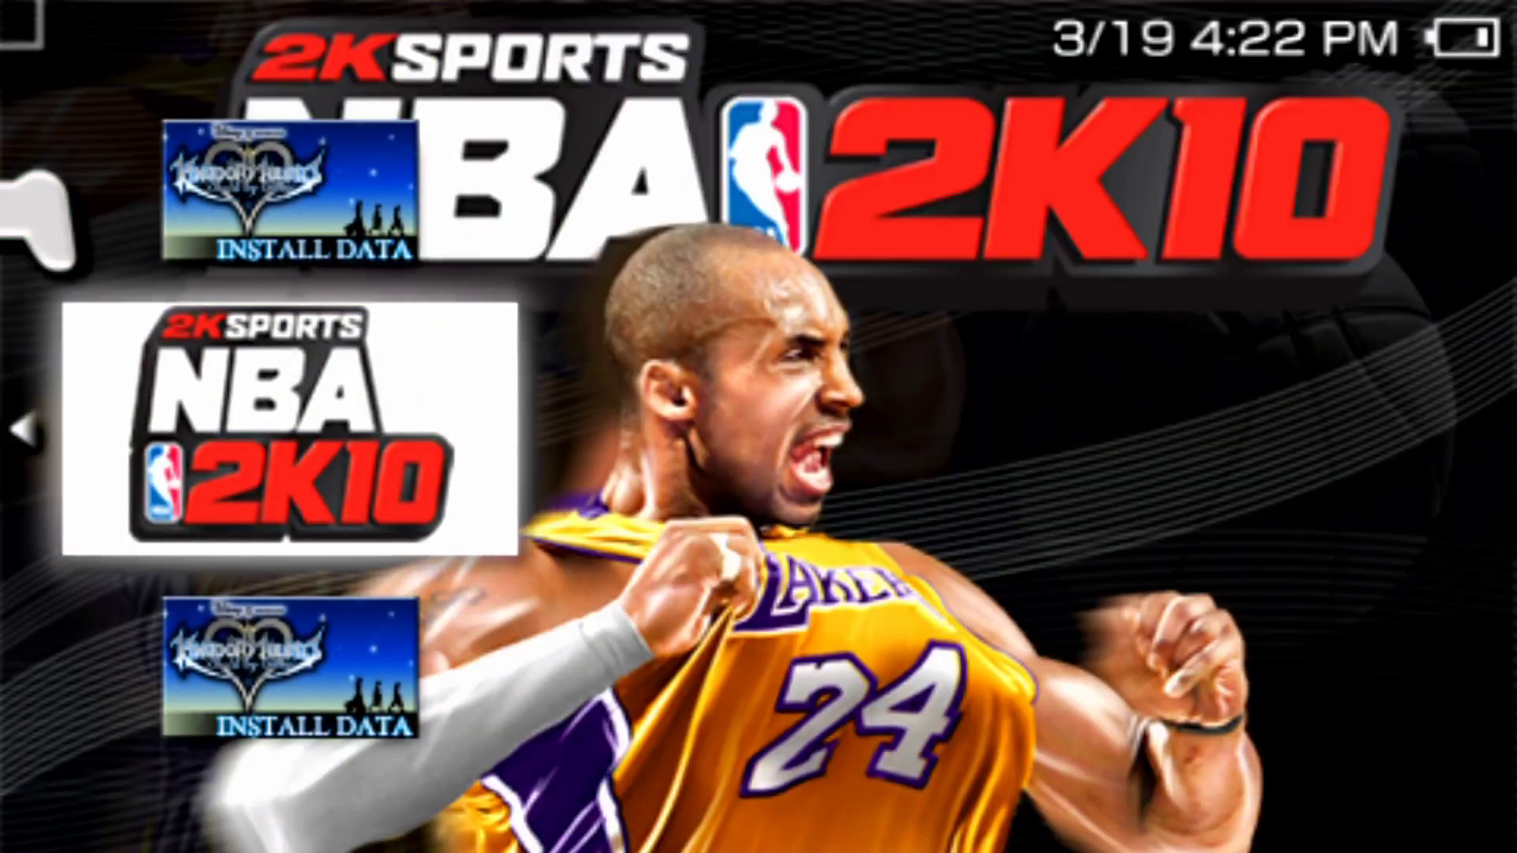
key("Escape")
Bring up the Adrenaline VSH menu, go through its entries from CPU CLOCK XMB down, and exit it.
key("v")
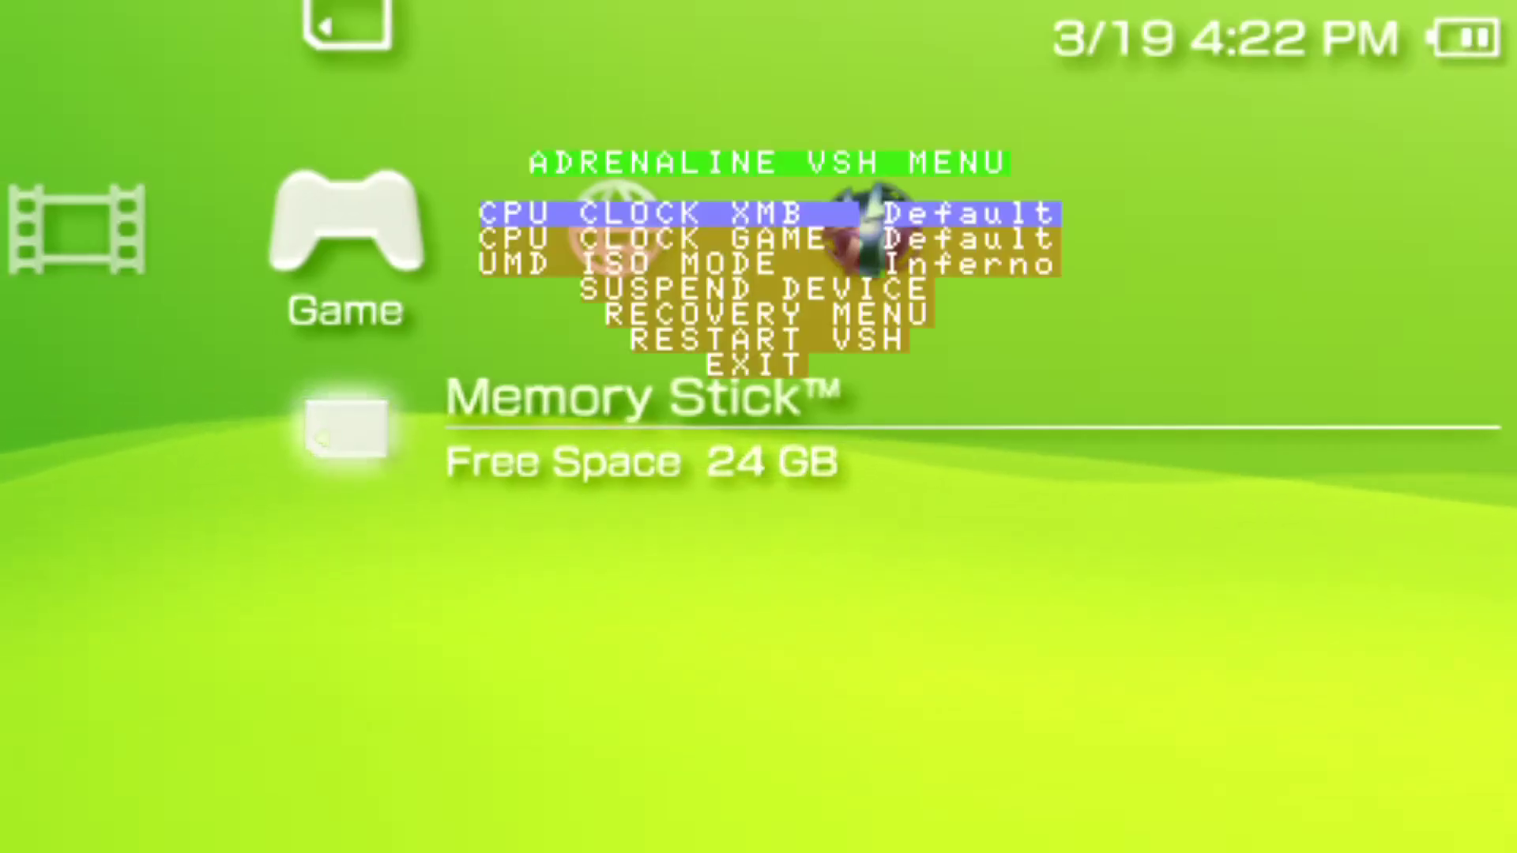
key("Down")
key("Down")
key("Down")
key("Down")
key("Down")
key("Down")
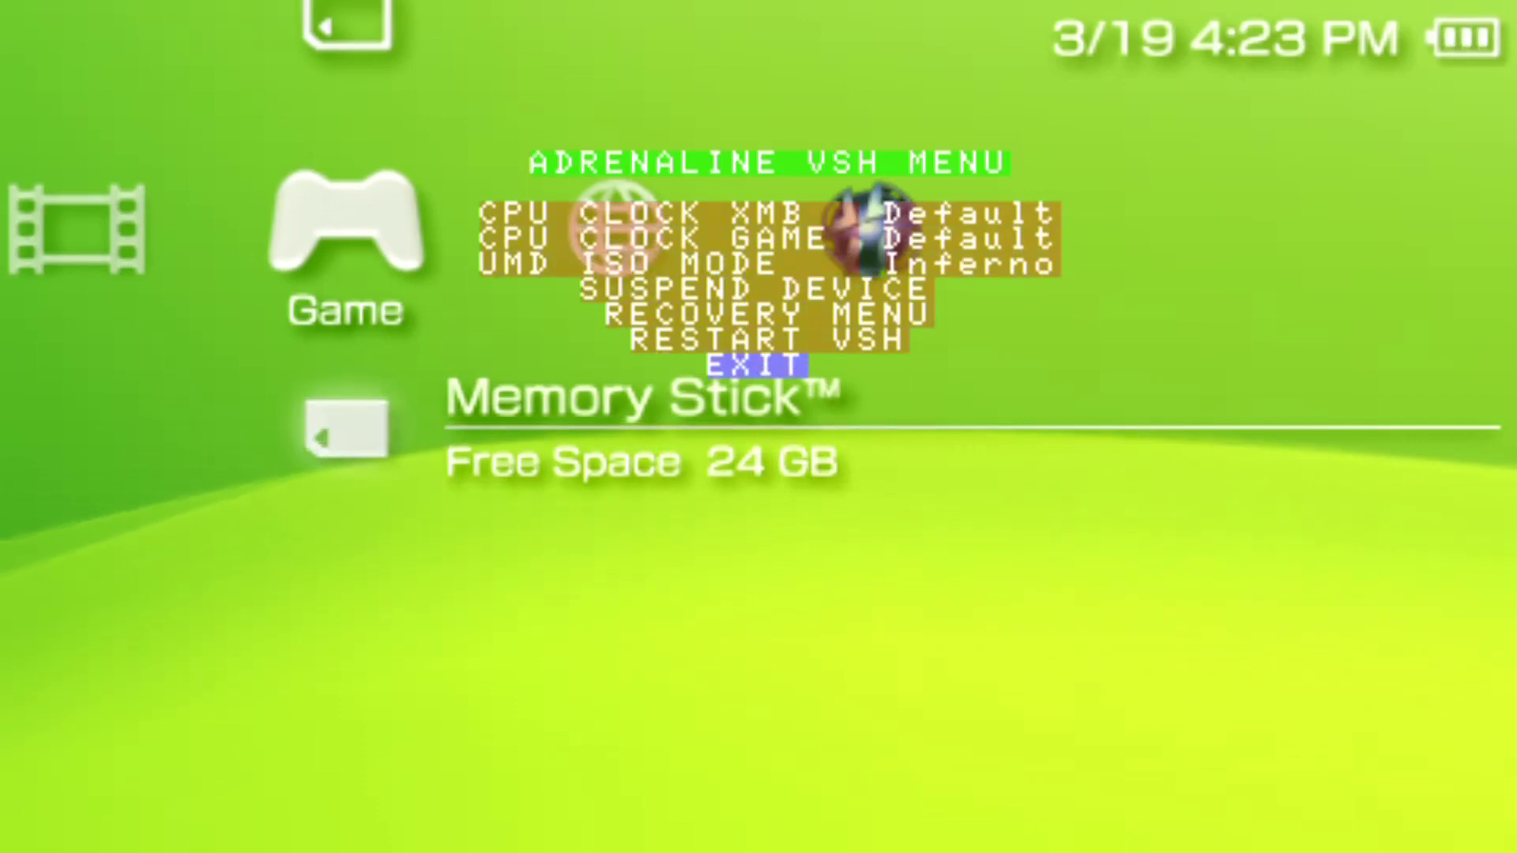
key("Return")
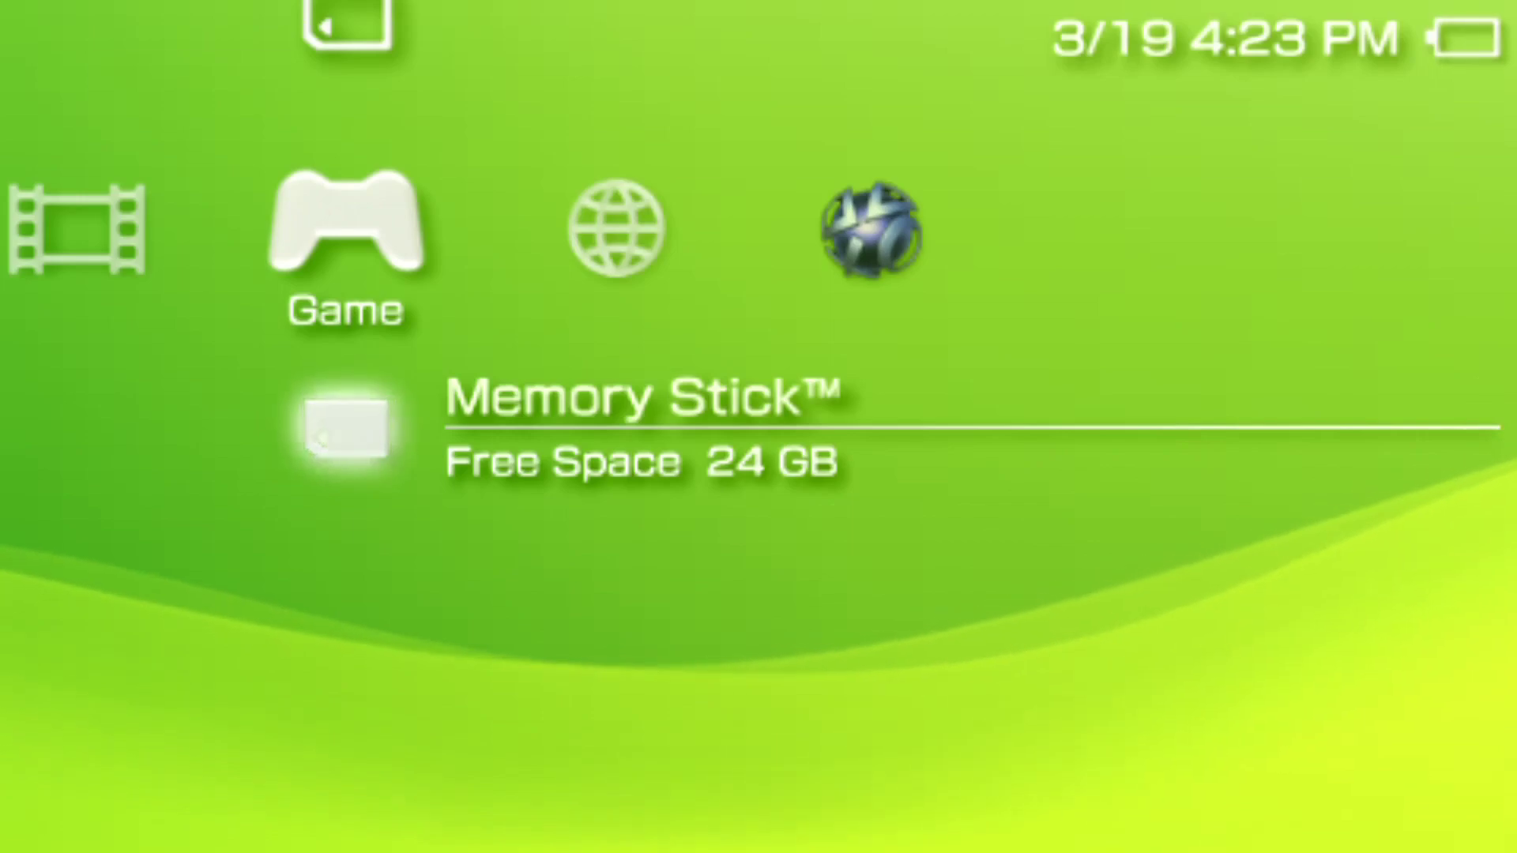
View the main options of the Adrenaline Menu down to Exit PspEmu Application, and leave Adrenaline for the home screen.
key("Escape")
key("Down")
key("Down")
key("super")
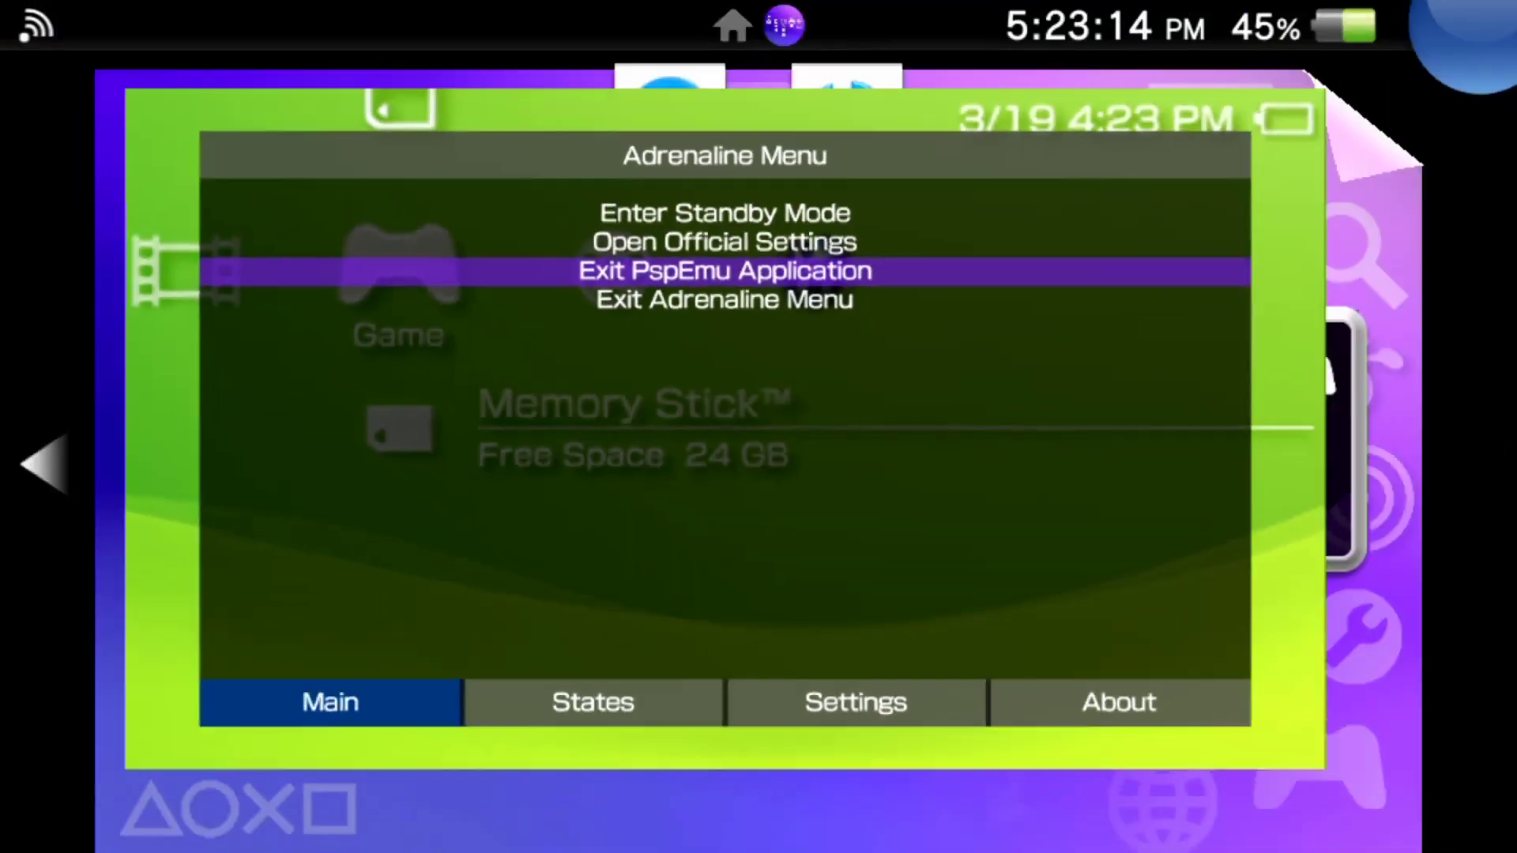
Find the VitaShell bubble among the home screen pages and launch VitaShell.
key("super")
scroll(758, 474, "down", 5)
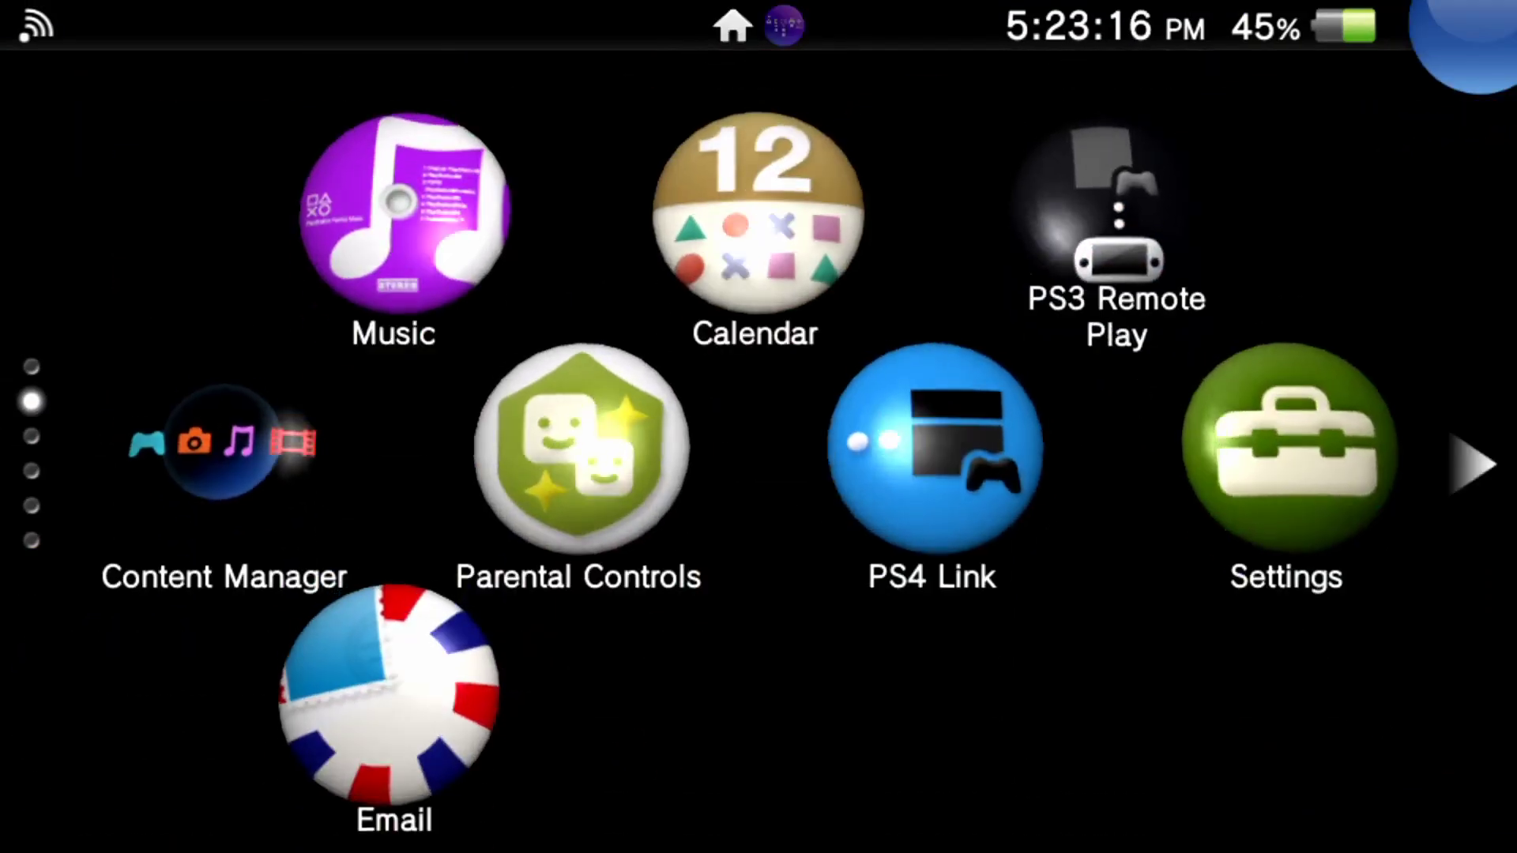
scroll(759, 474, "up", 5)
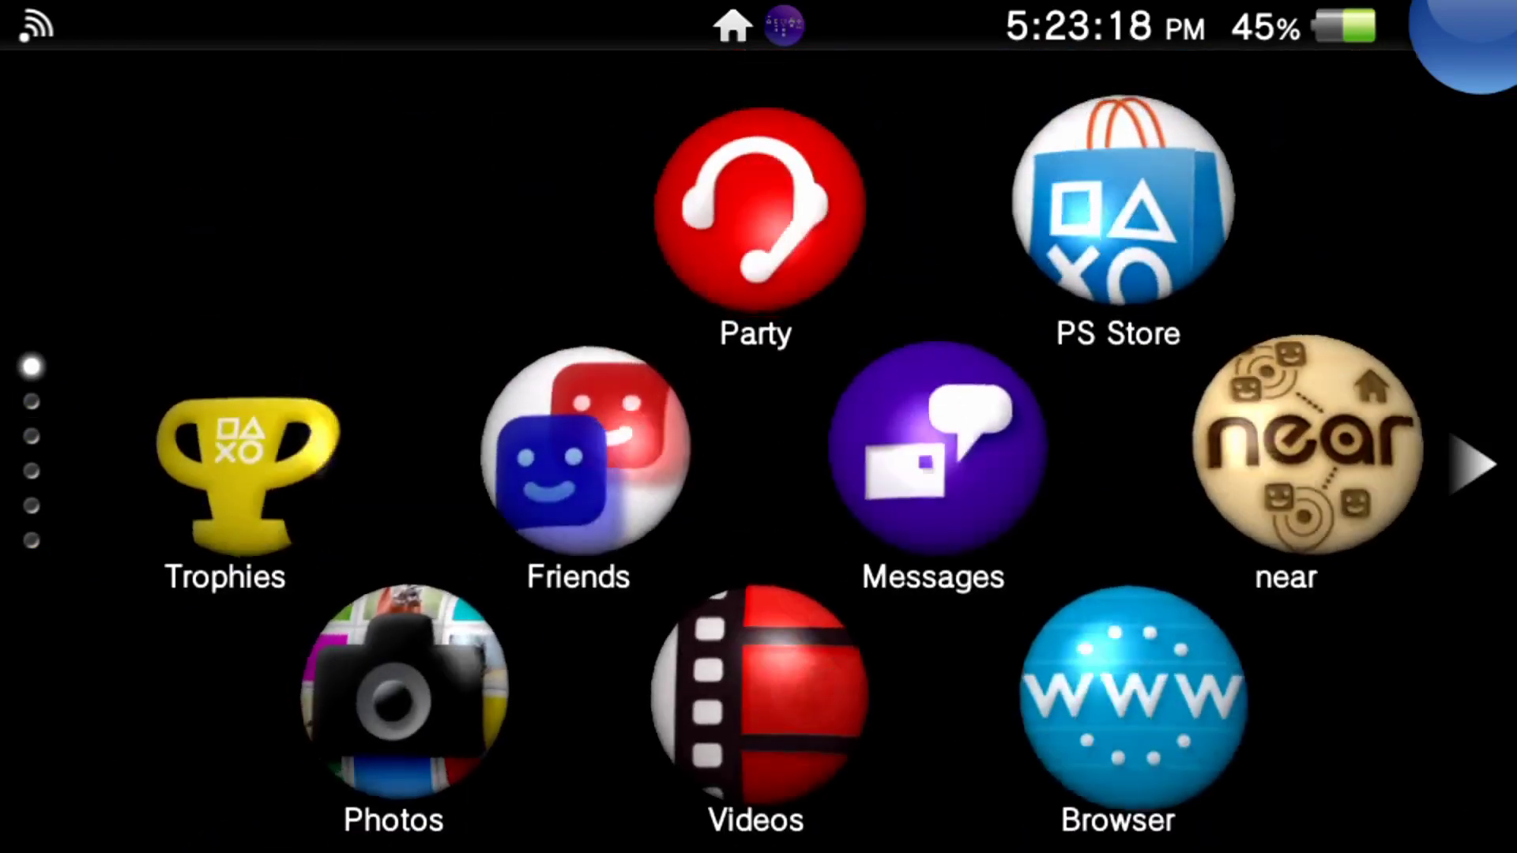
scroll(759, 474, "down", 8)
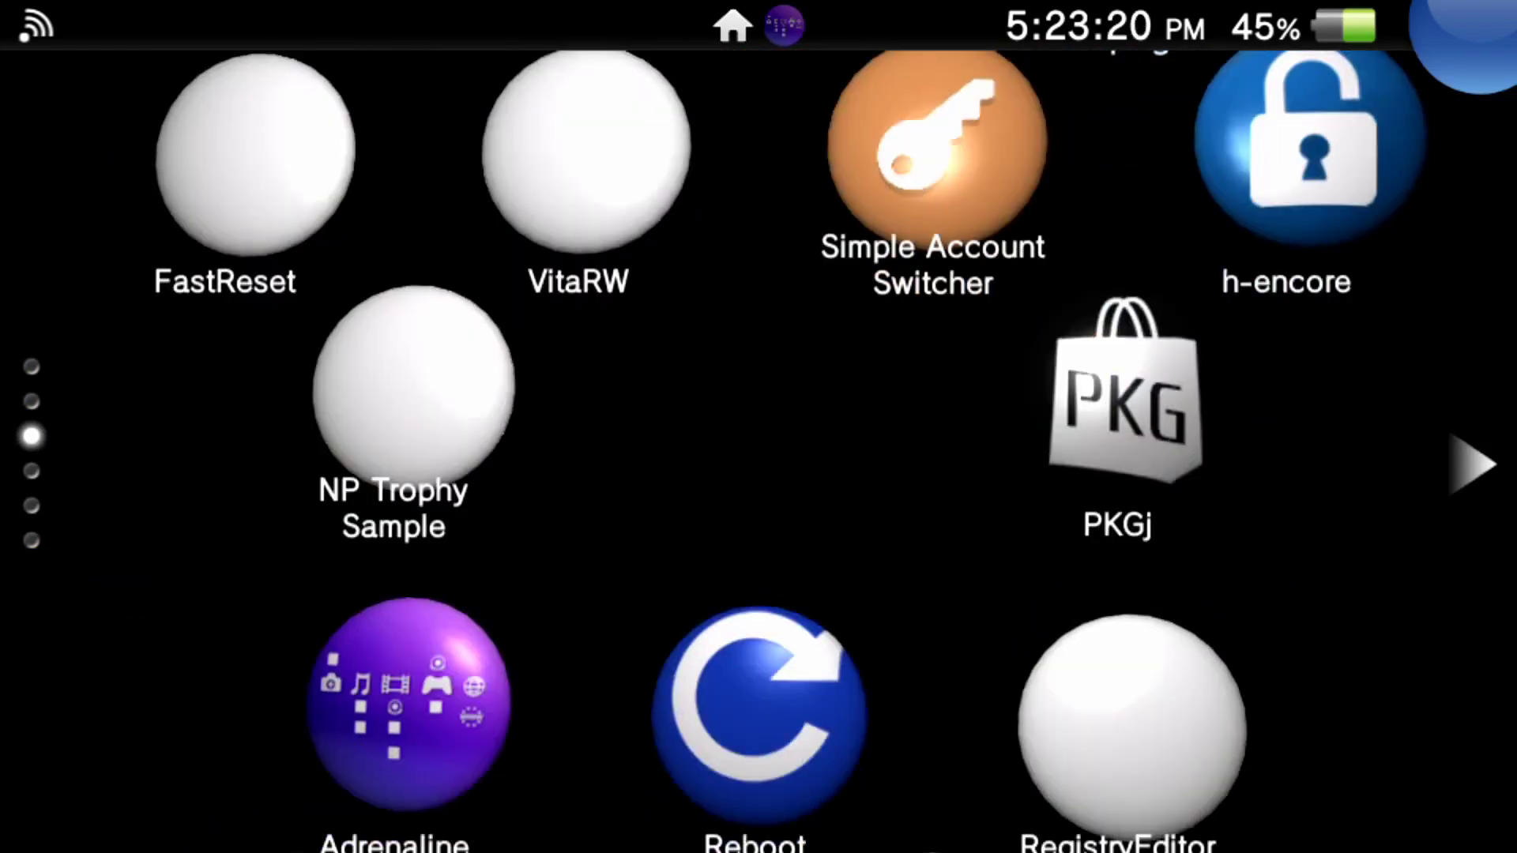
scroll(759, 474, "up", 2)
scroll(759, 474, "right", 3)
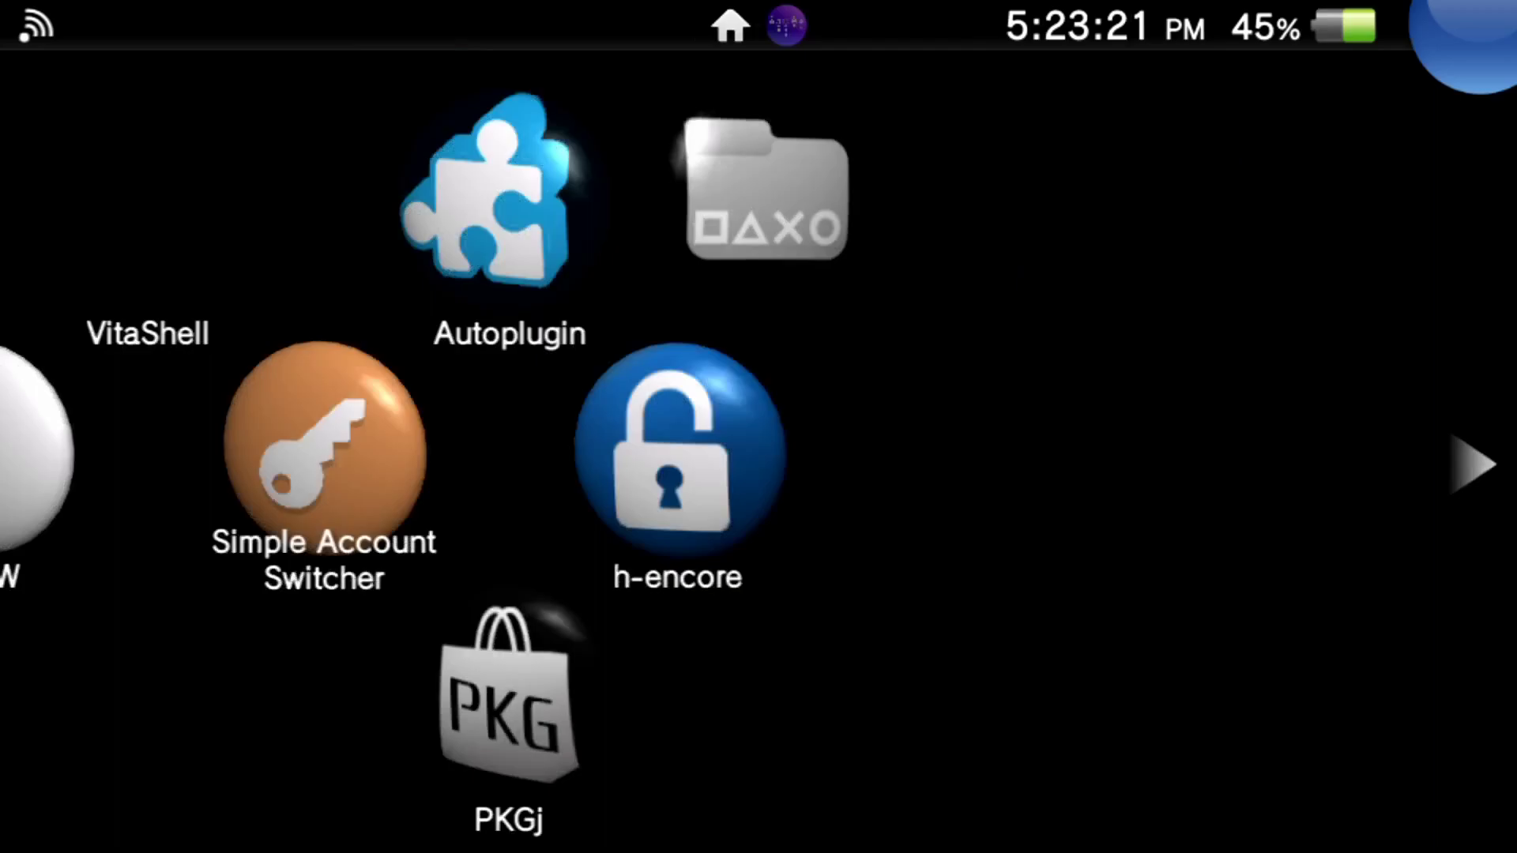
left_click(1175, 532)
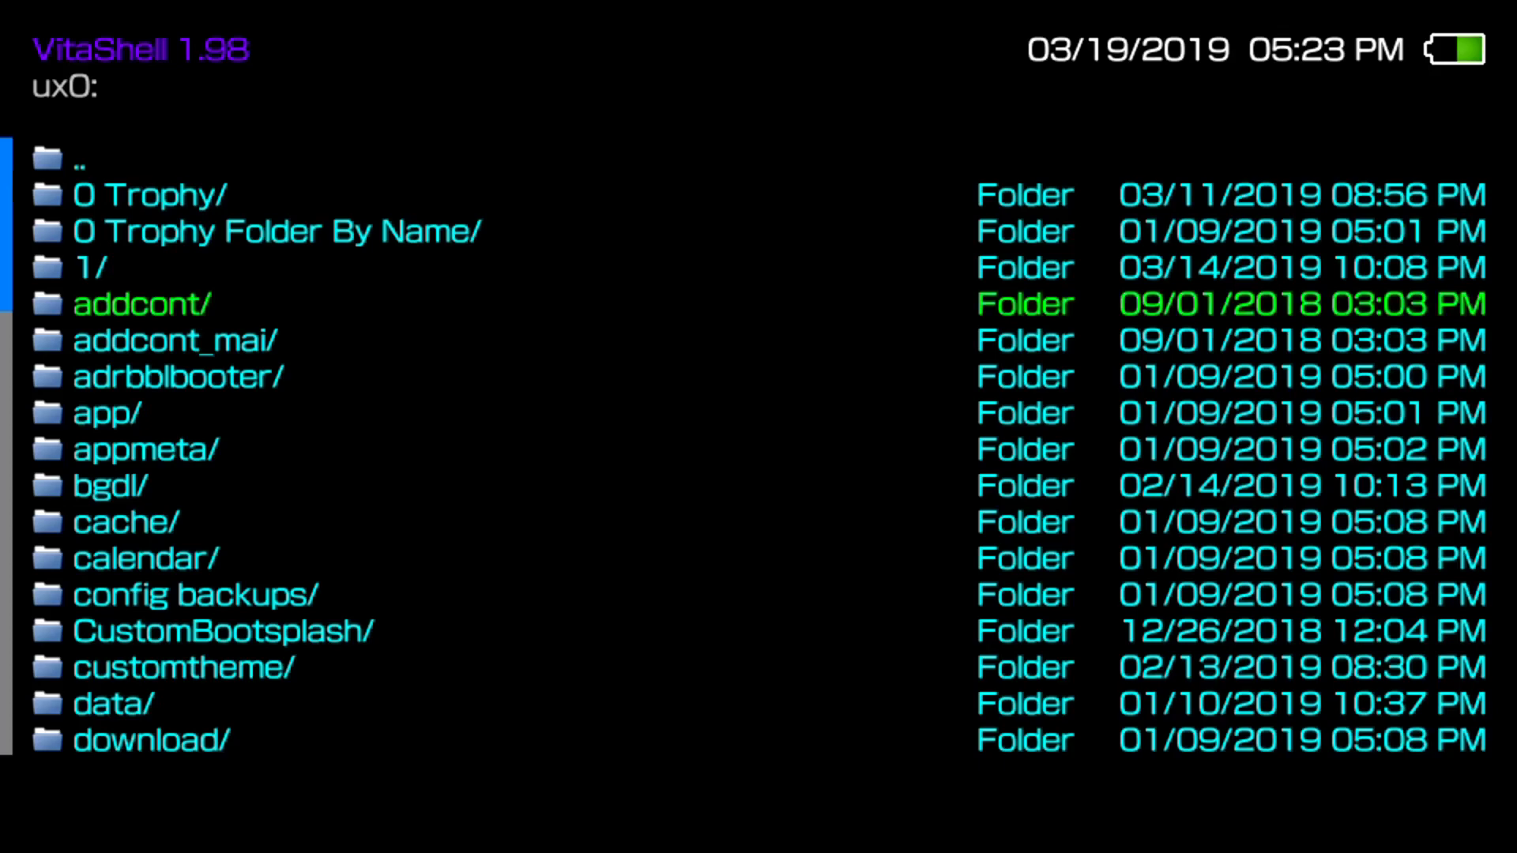
Open the pspemu folder in ux0:.
key("Down")
key("Down")
key("Down")
key("Down")
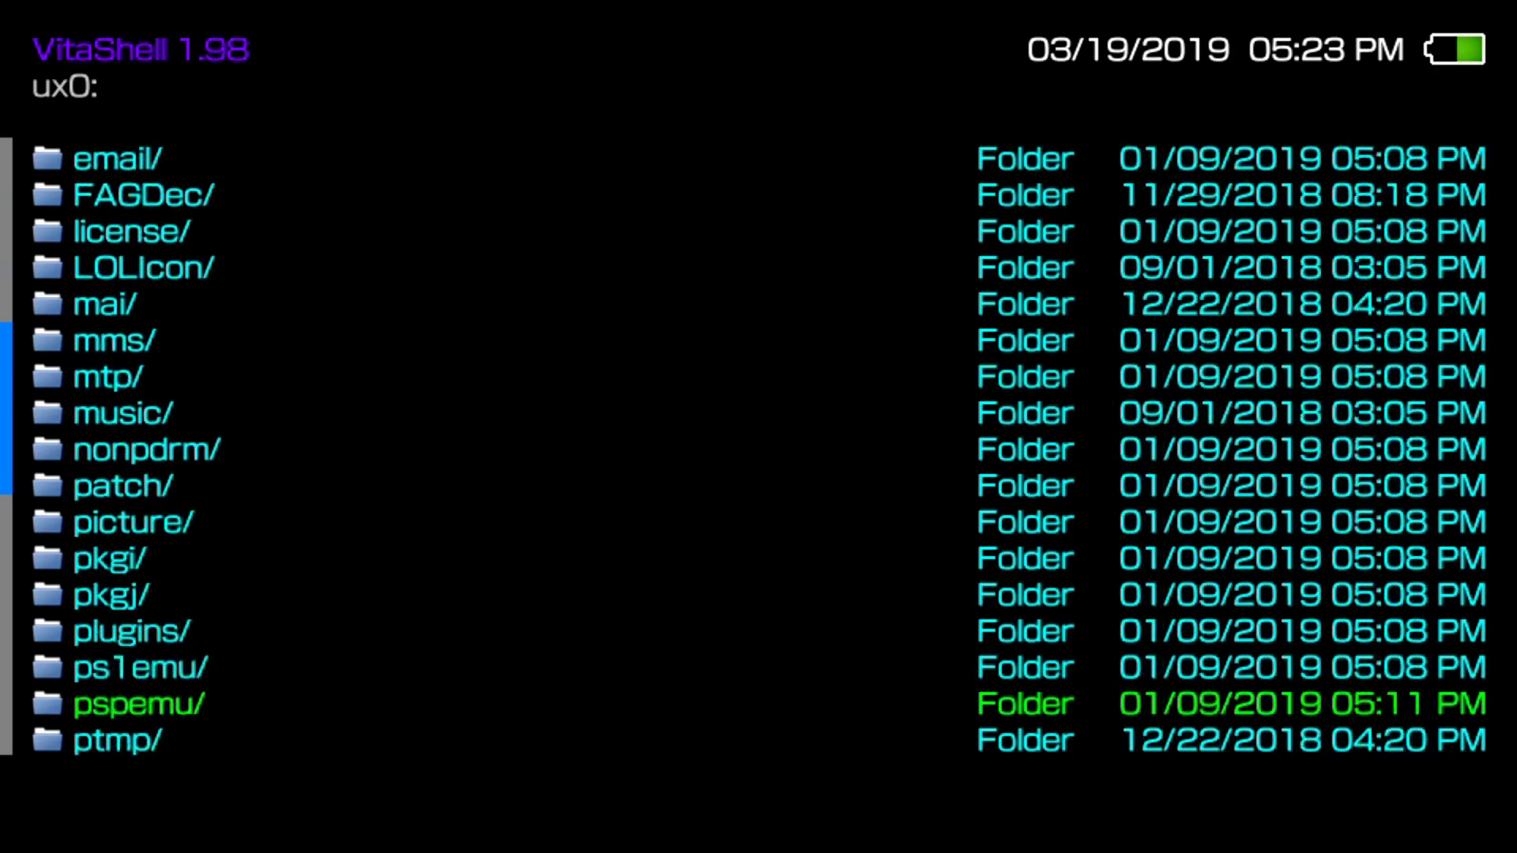
key("Return")
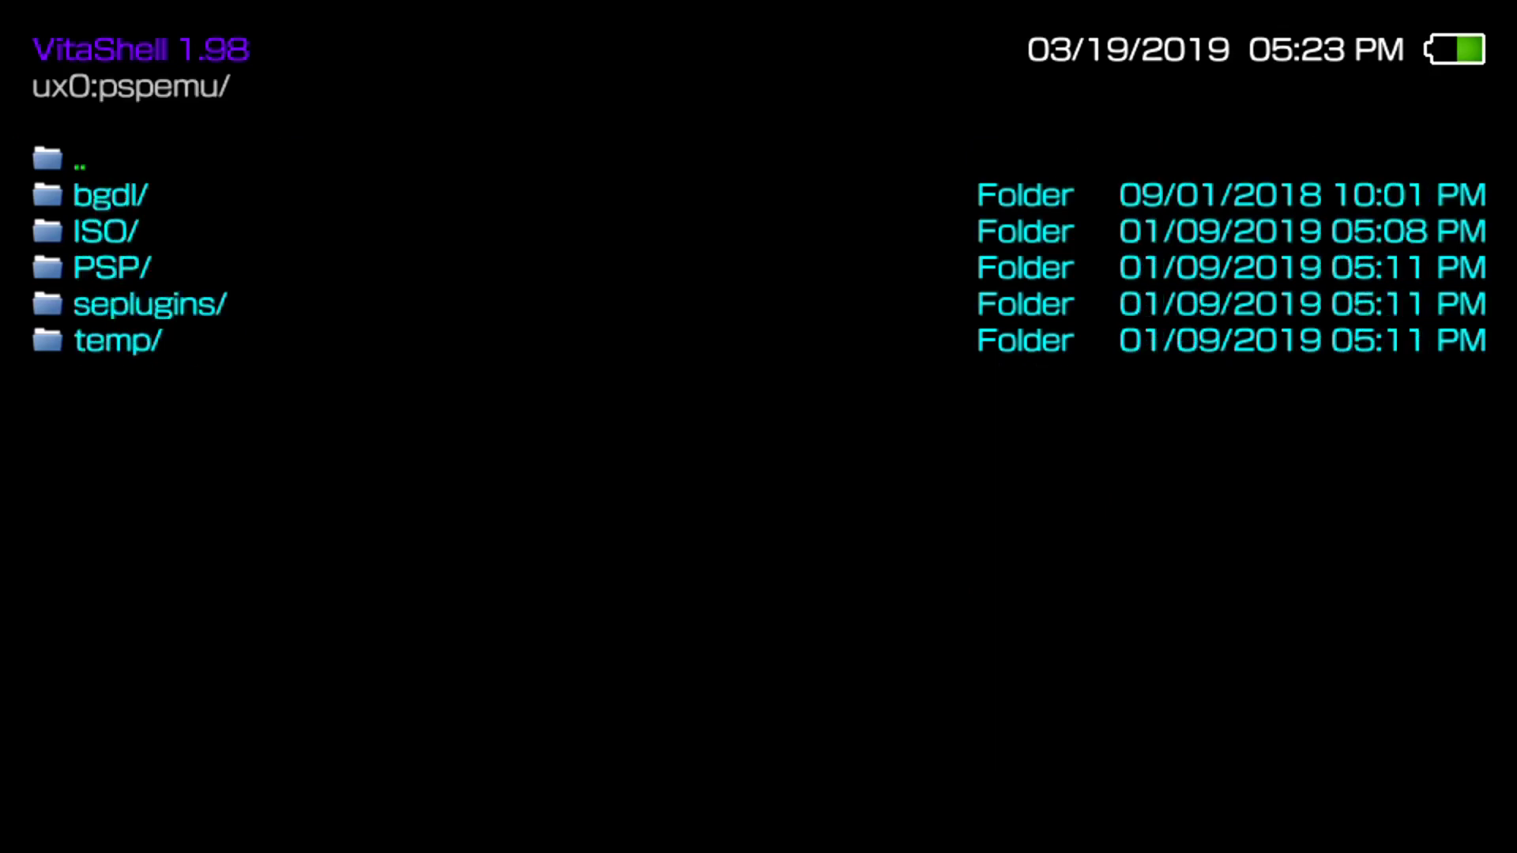
Open the PSP folder inside ux0:pspemu.
key("Down")
key("Down")
key("Down")
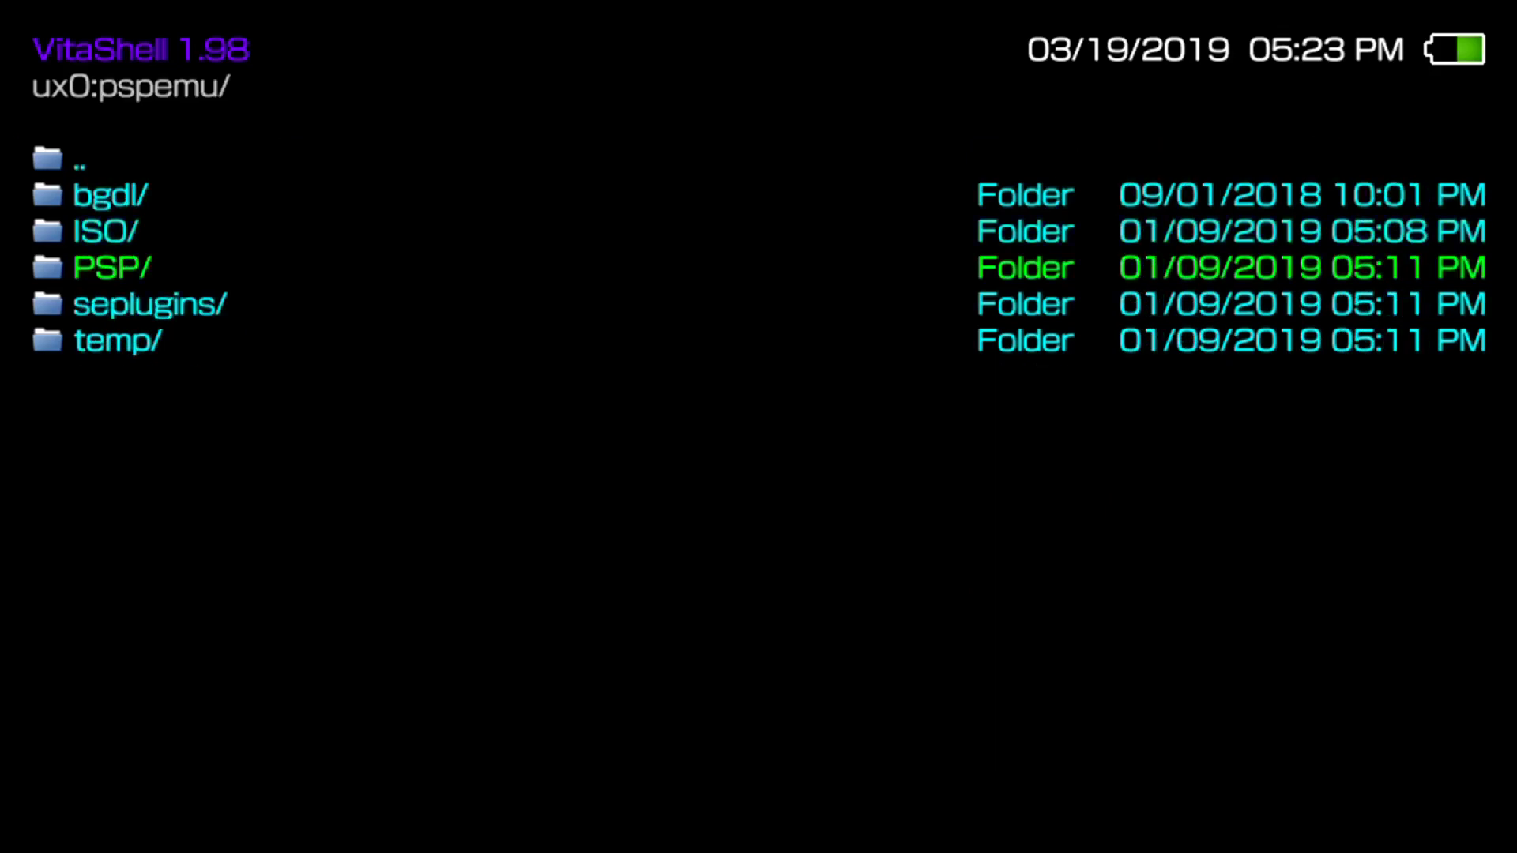
key("Up")
key("Down")
key("Return")
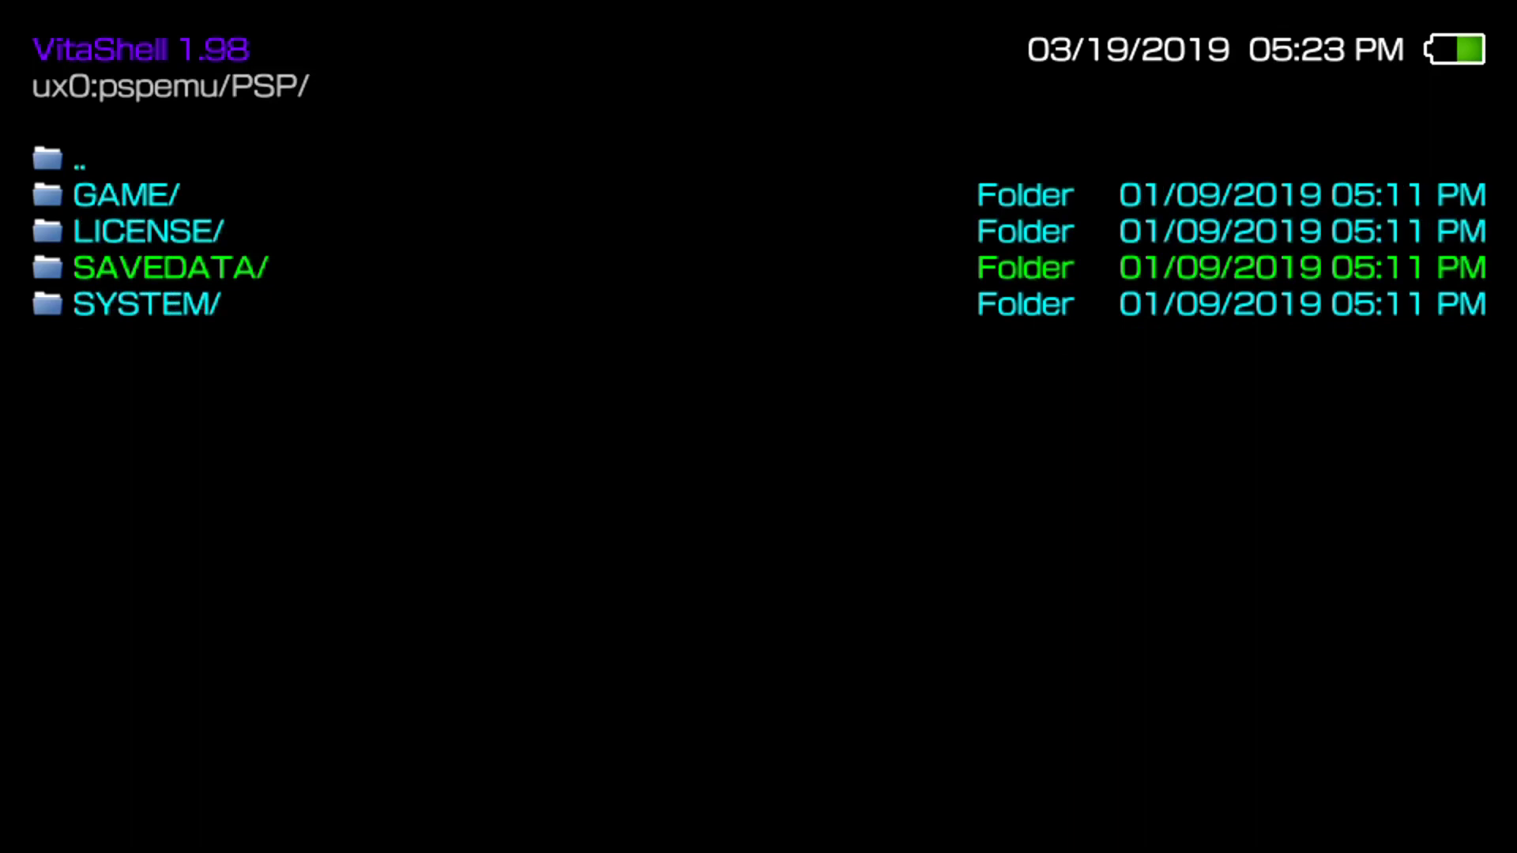
Bring up the option for creating a new folder in ux0:pspemu/PSP, and dismiss it without using it.
key("Down")
key("Menu")
key("Down")
key("Down")
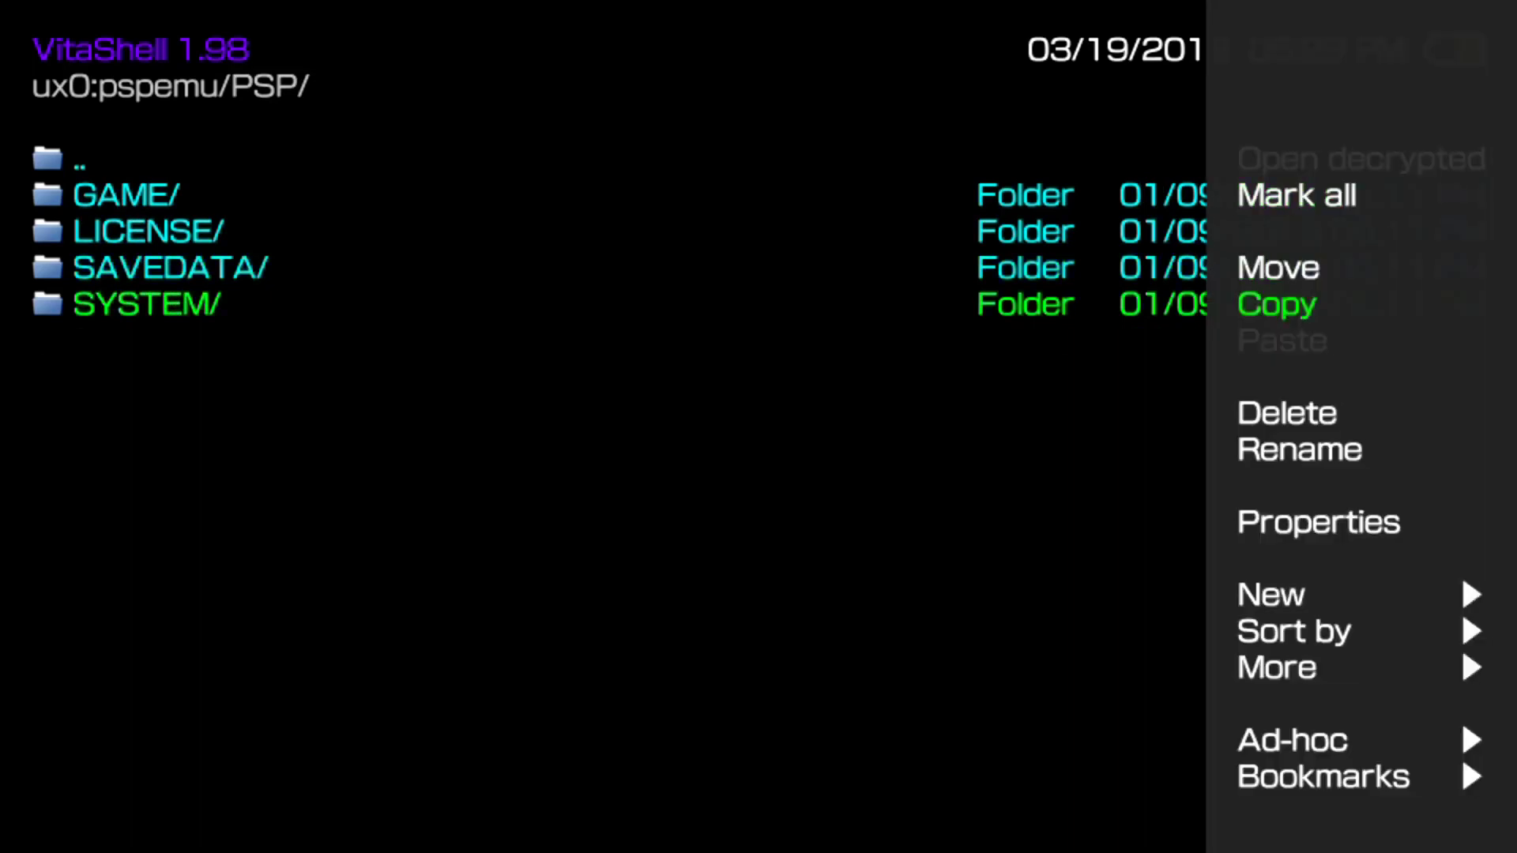
key("Down")
key("Down")
key("Down")
key("Down")
key("Right")
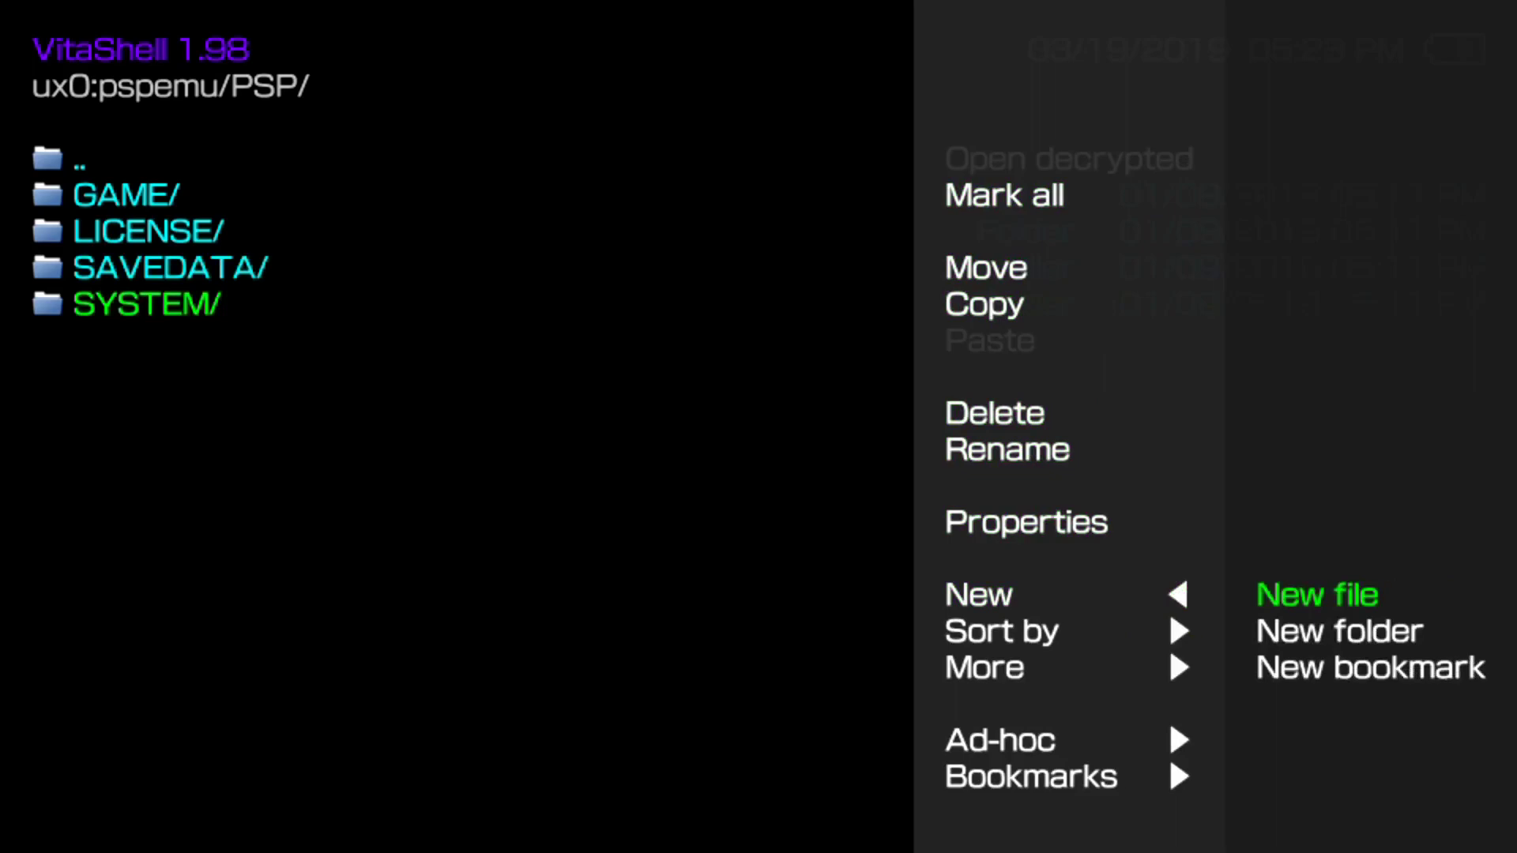
key("Down")
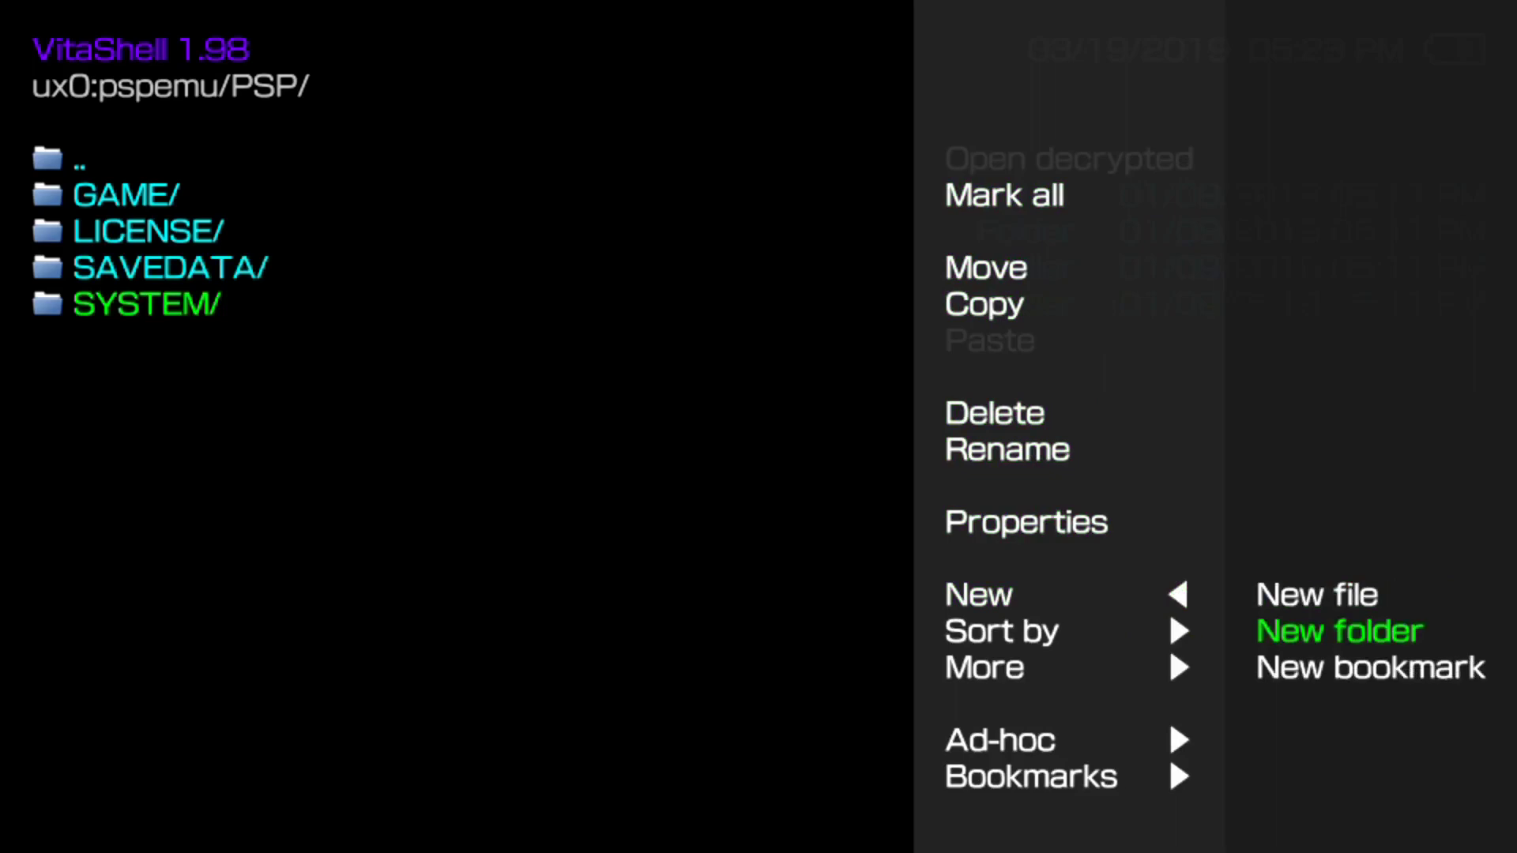
key("Escape")
Open the SAVEDATA folder inside ux0:pspemu/PSP.
key("Up")
key("Return")
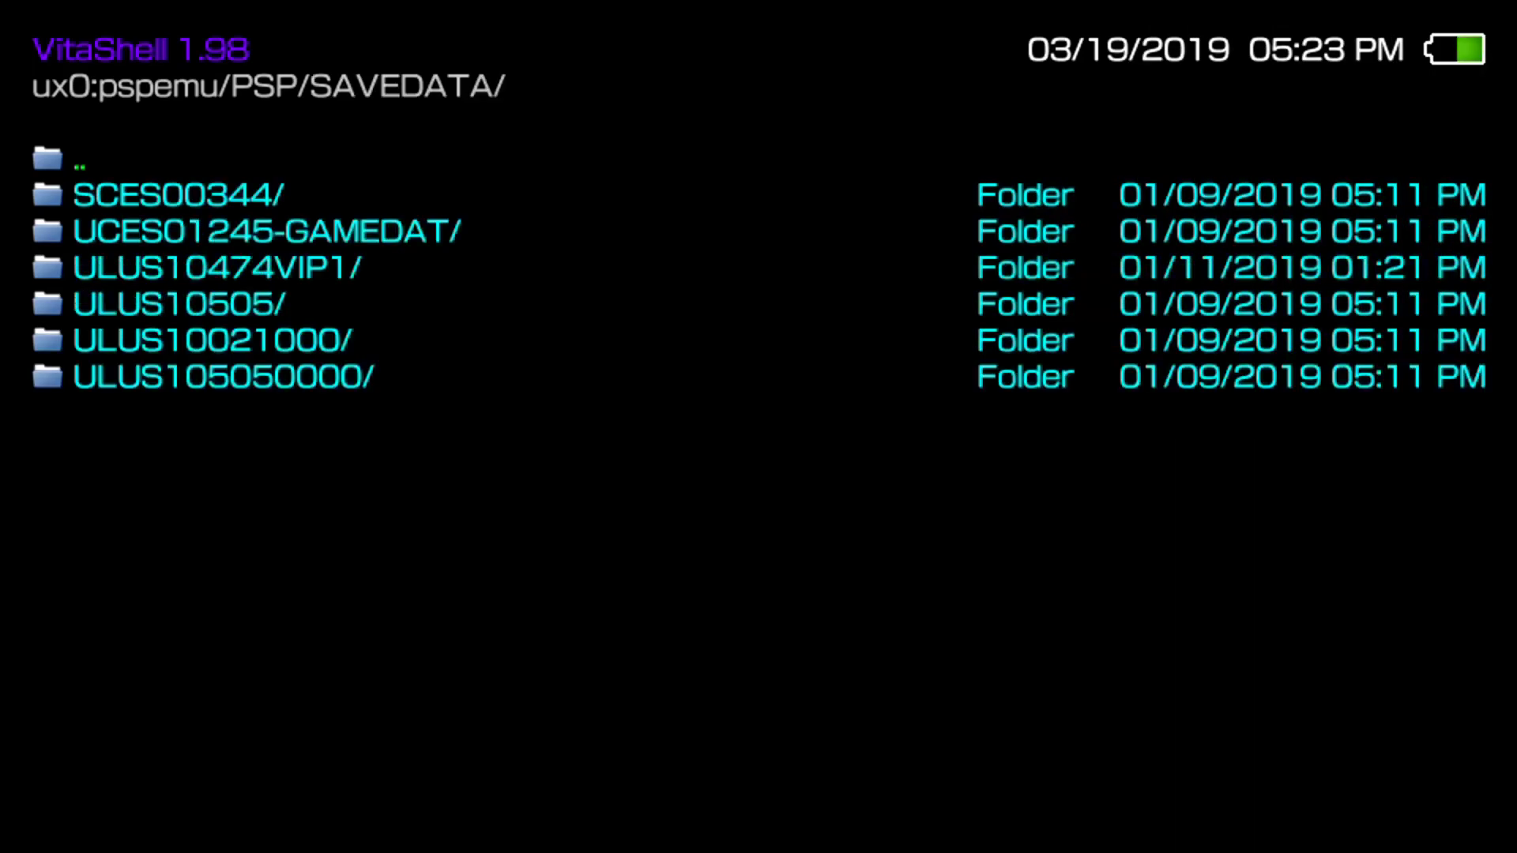
Look through the game save folders listed in ux0:pspemu/PSP/SAVEDATA.
key("Down")
key("Up")
key("Up")
key("Up")
key("Up")
key("Down")
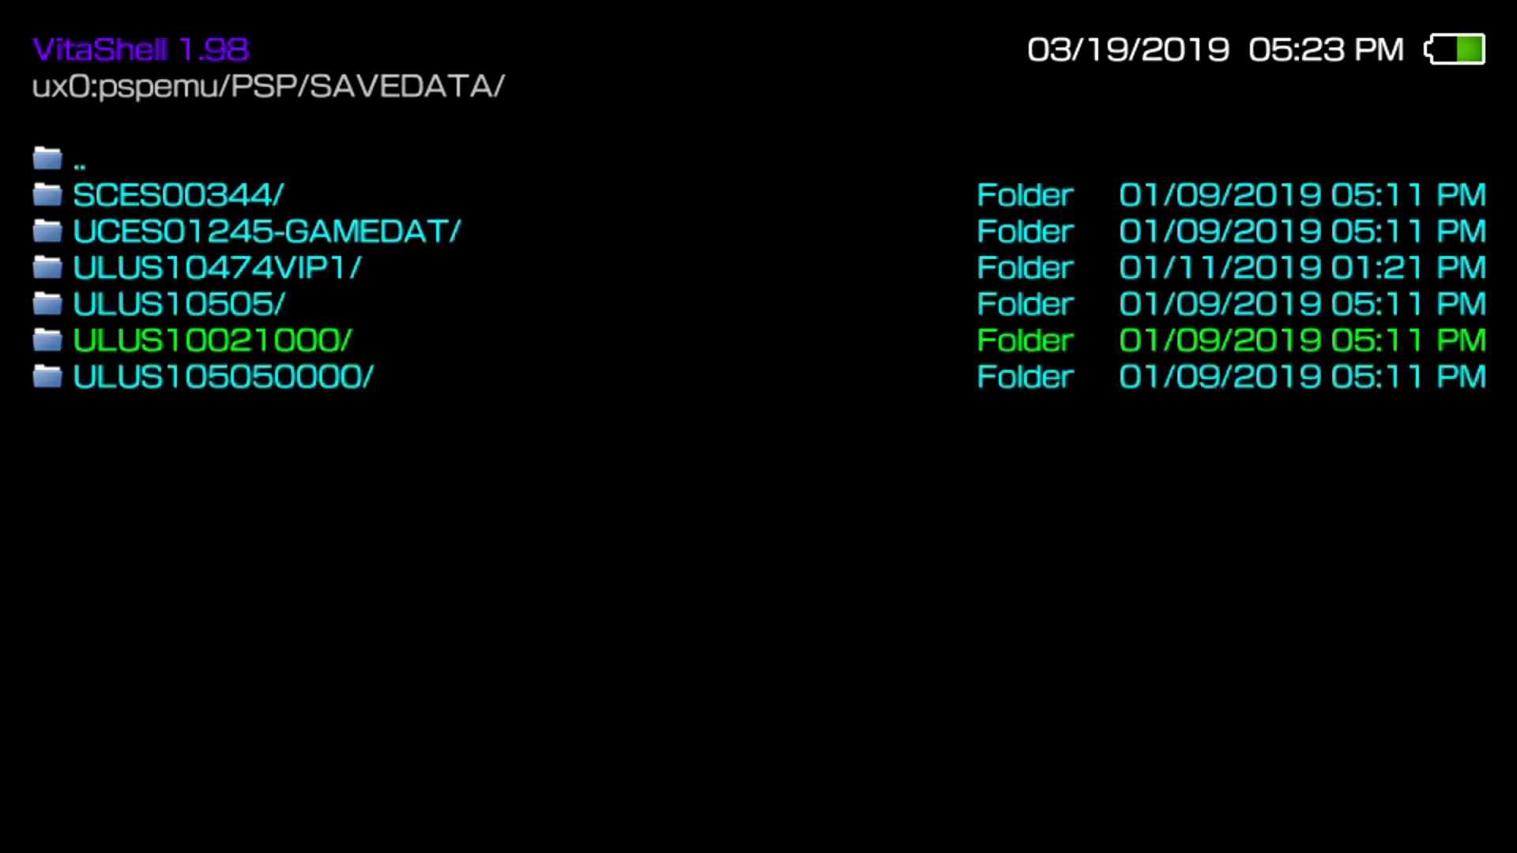
key("Up")
key("Up")
key("Up")
key("Up")
key("Down")
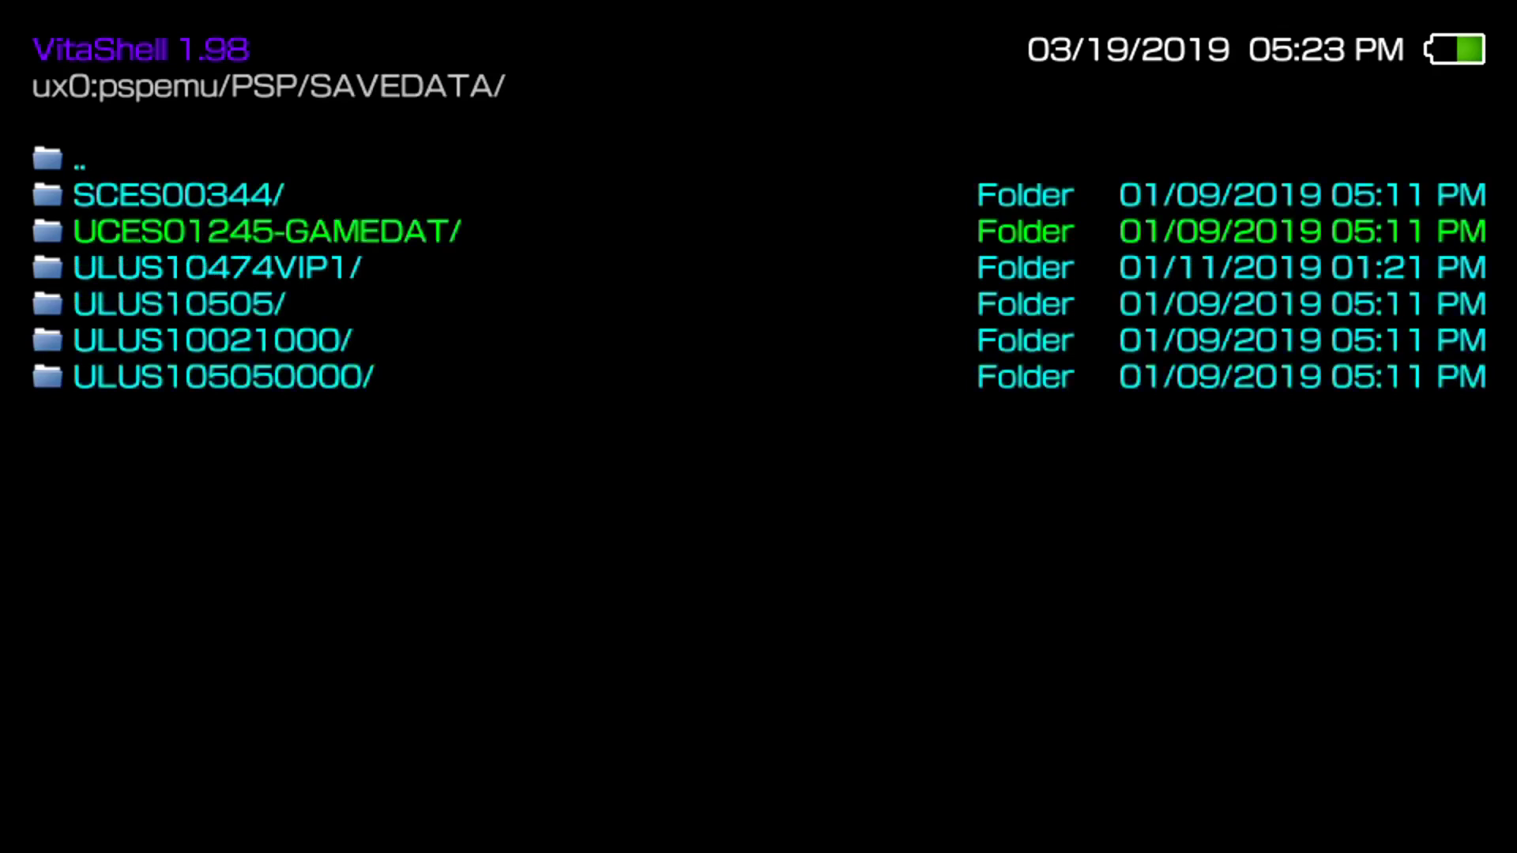
key("Down")
key("Down")
key("Up")
key("Up")
key("Down")
key("Down")
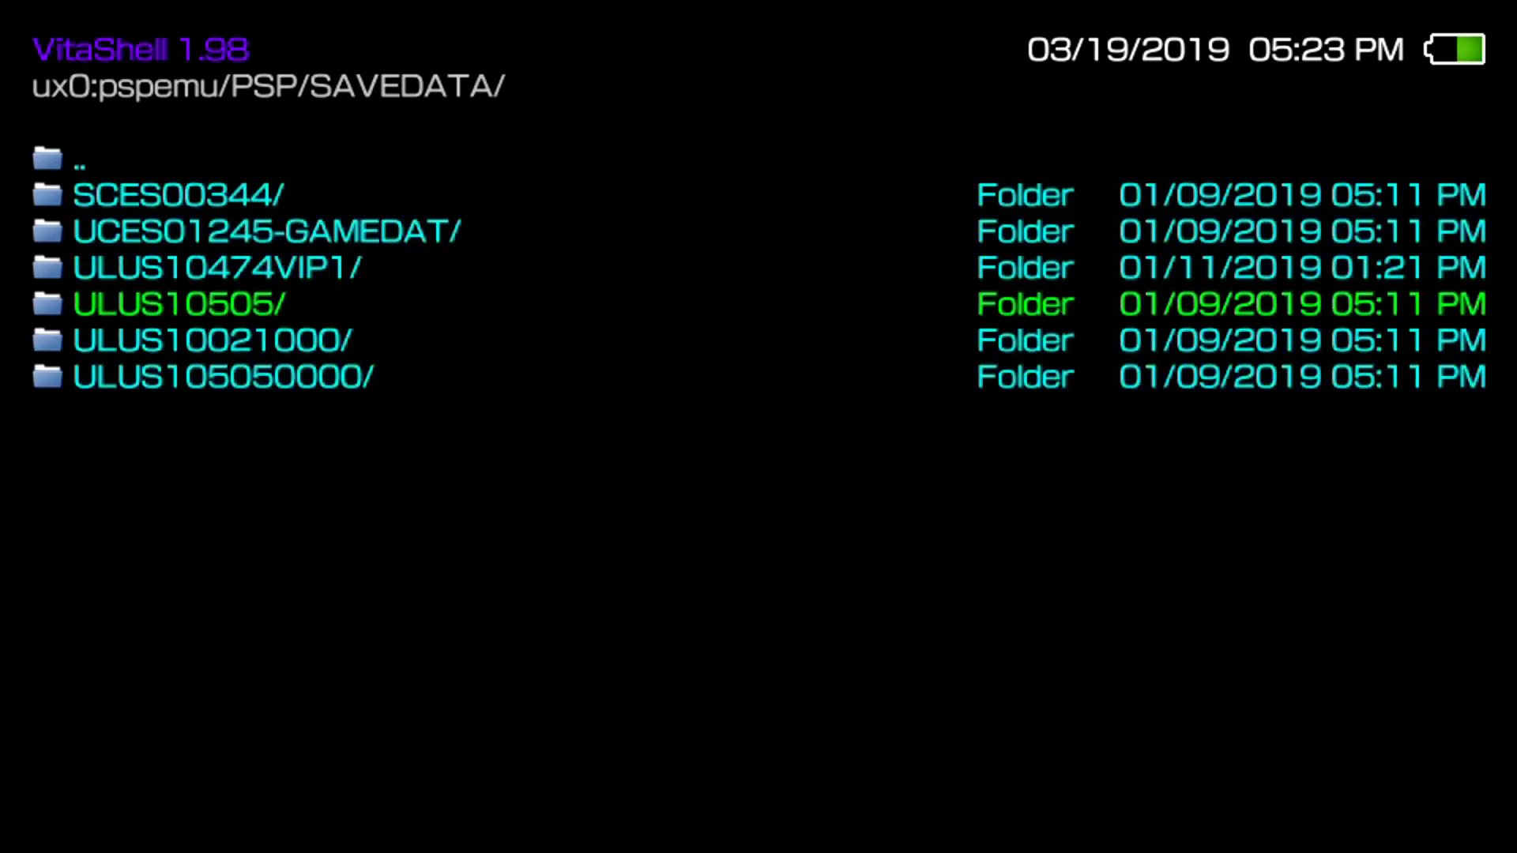
key("Up")
key("Up")
key("Up")
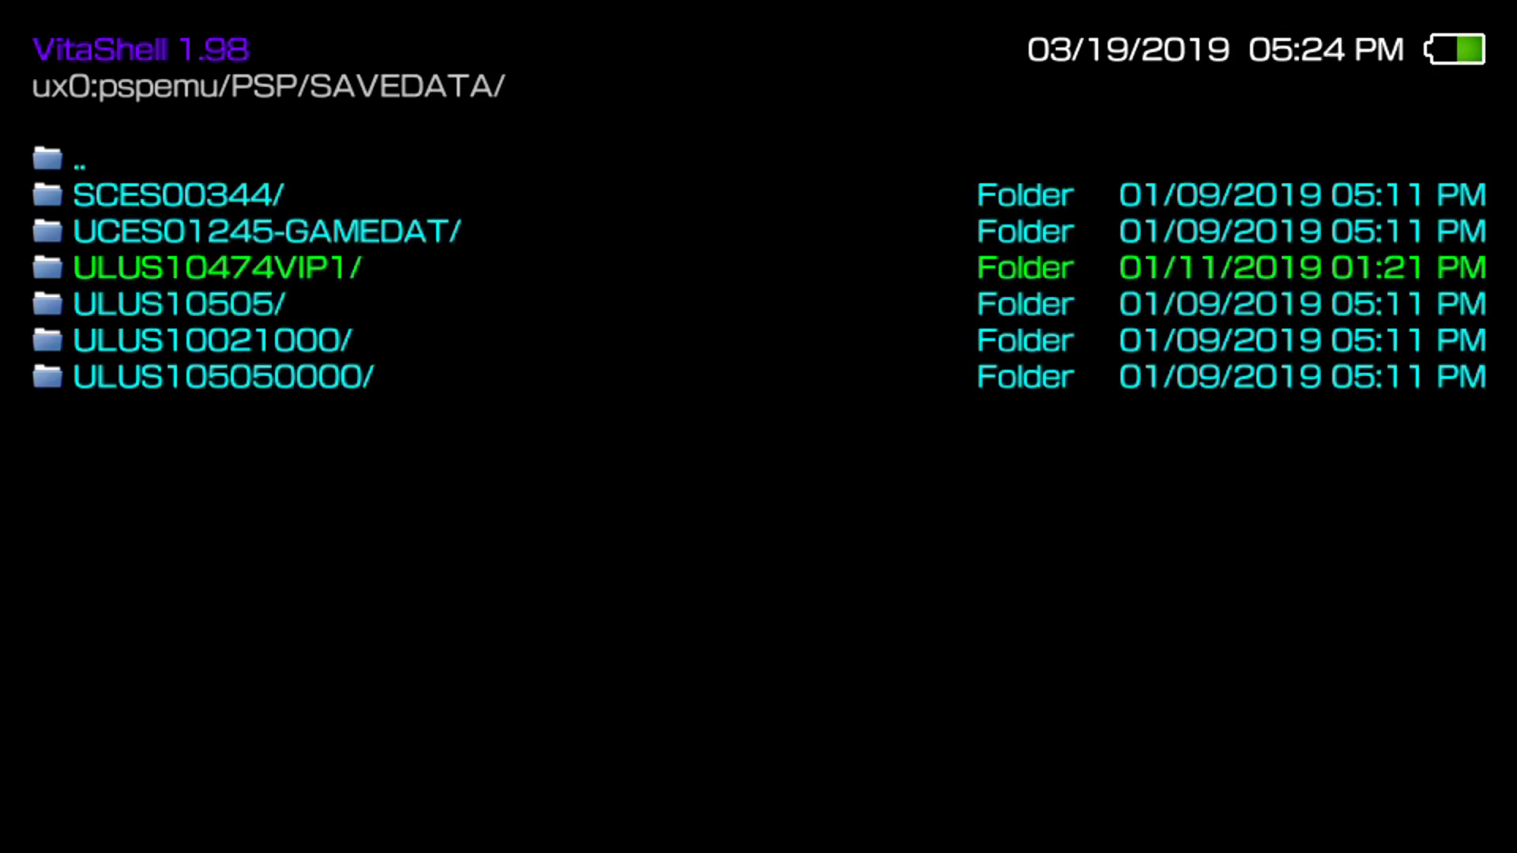
key("Down")
key("Down")
key("Down")
key("Down")
key("Down")
key("Up")
key("Up")
key("Up")
key("Down")
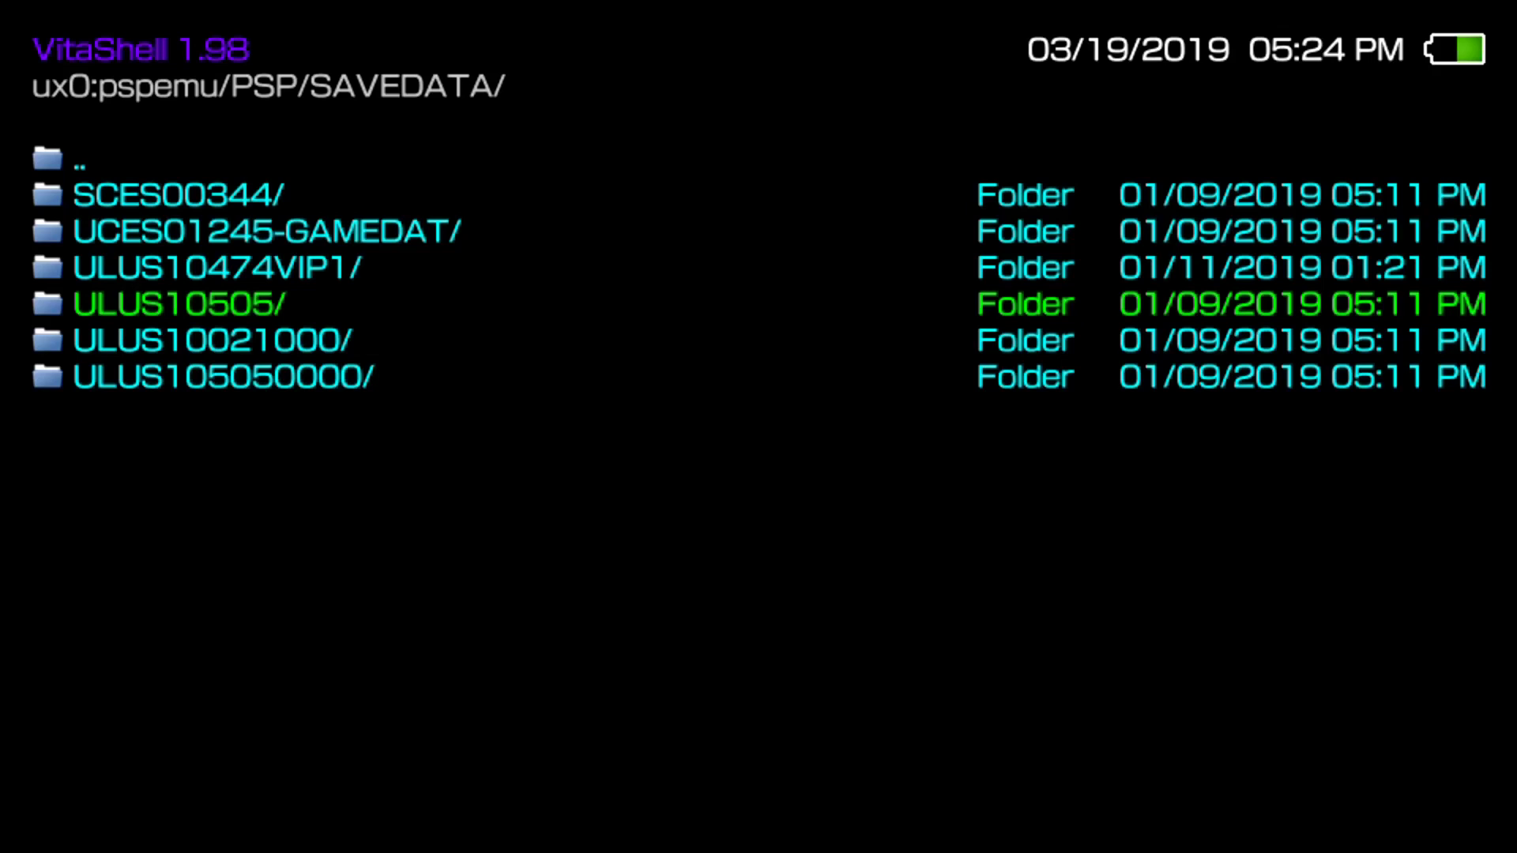
key("BackSpace")
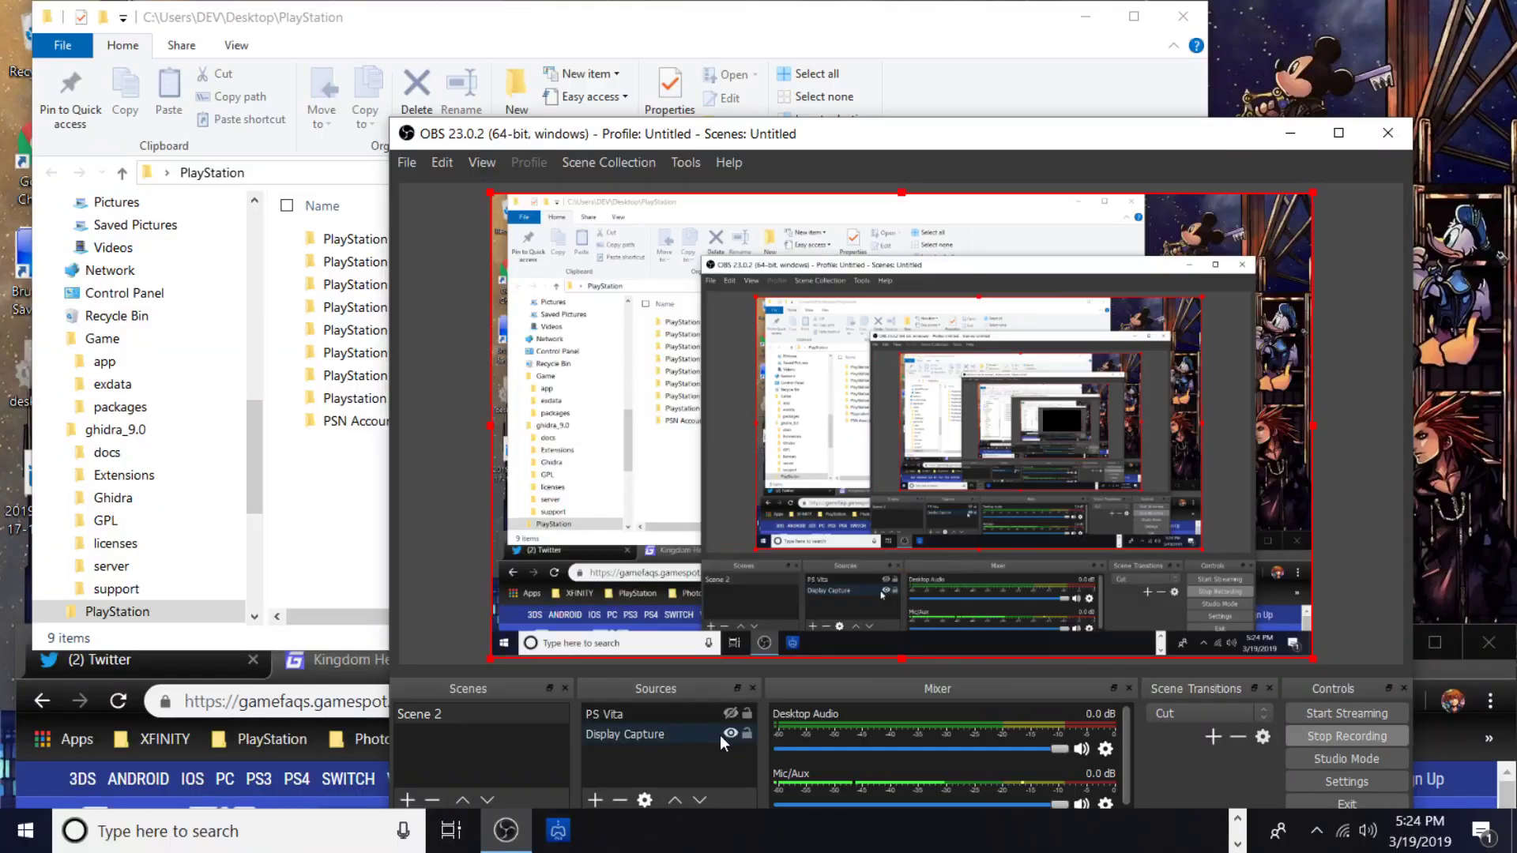
Minimize OBS and the PlayStation folder window, and bring up the GameFAQs saves page for Kingdom Hearts: Birth by Sleep in Chrome.
left_click(1284, 136)
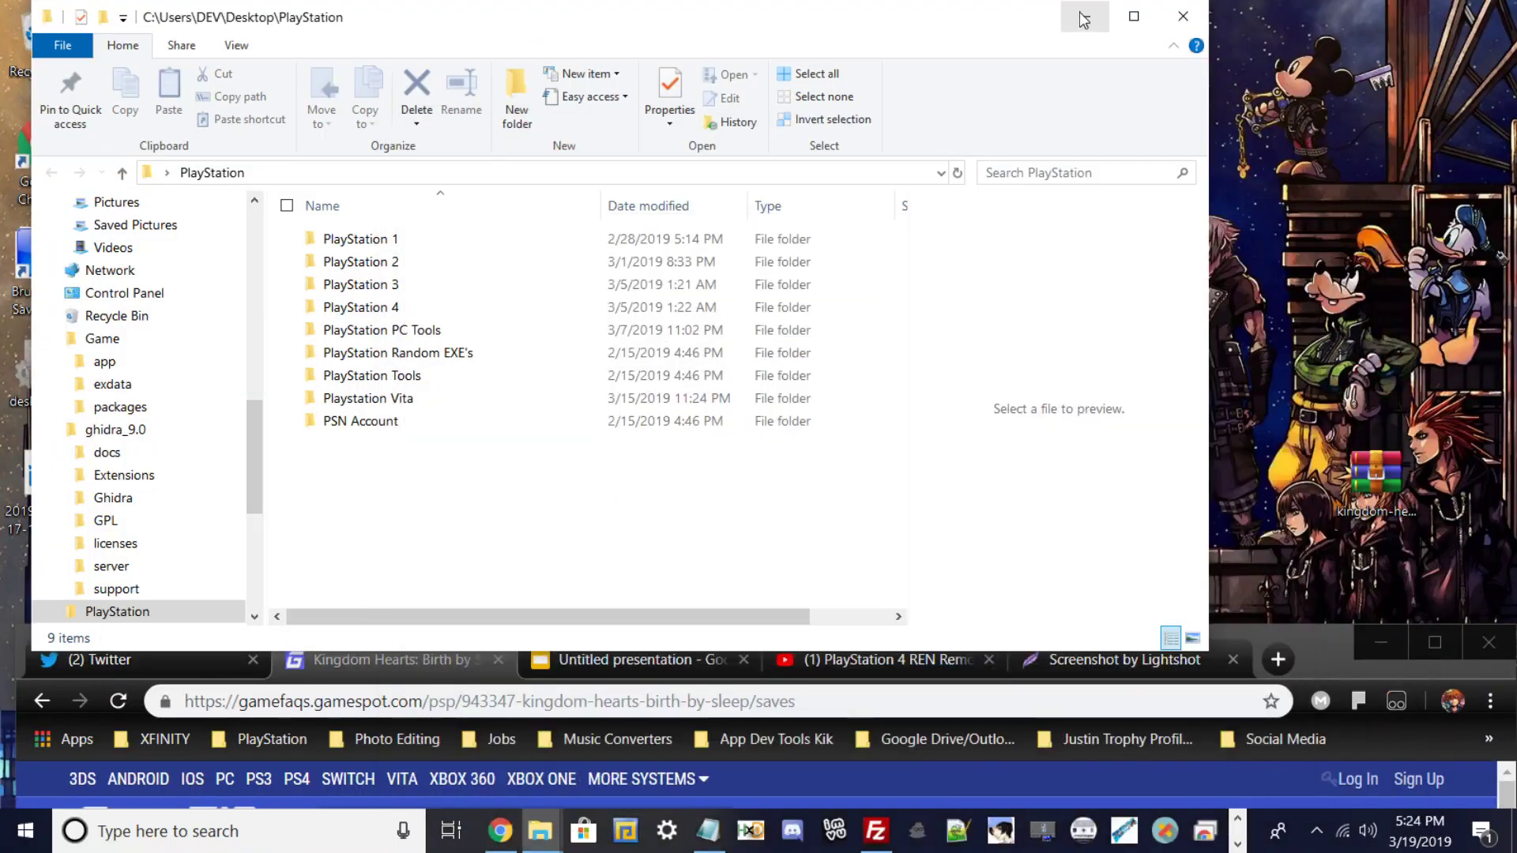
left_click(1086, 16)
double_click(615, 636)
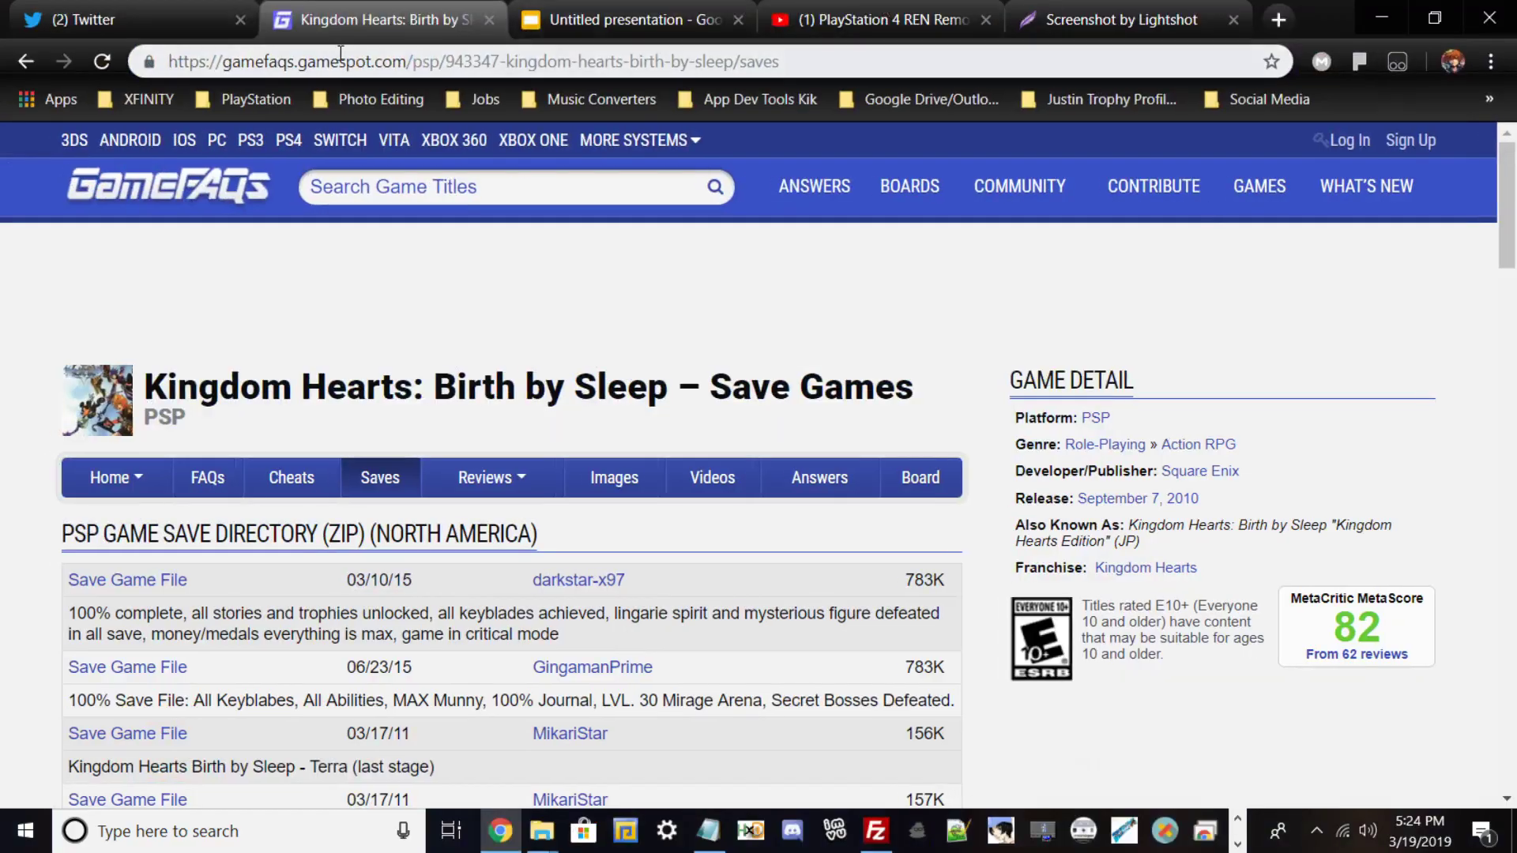
left_click(680, 61)
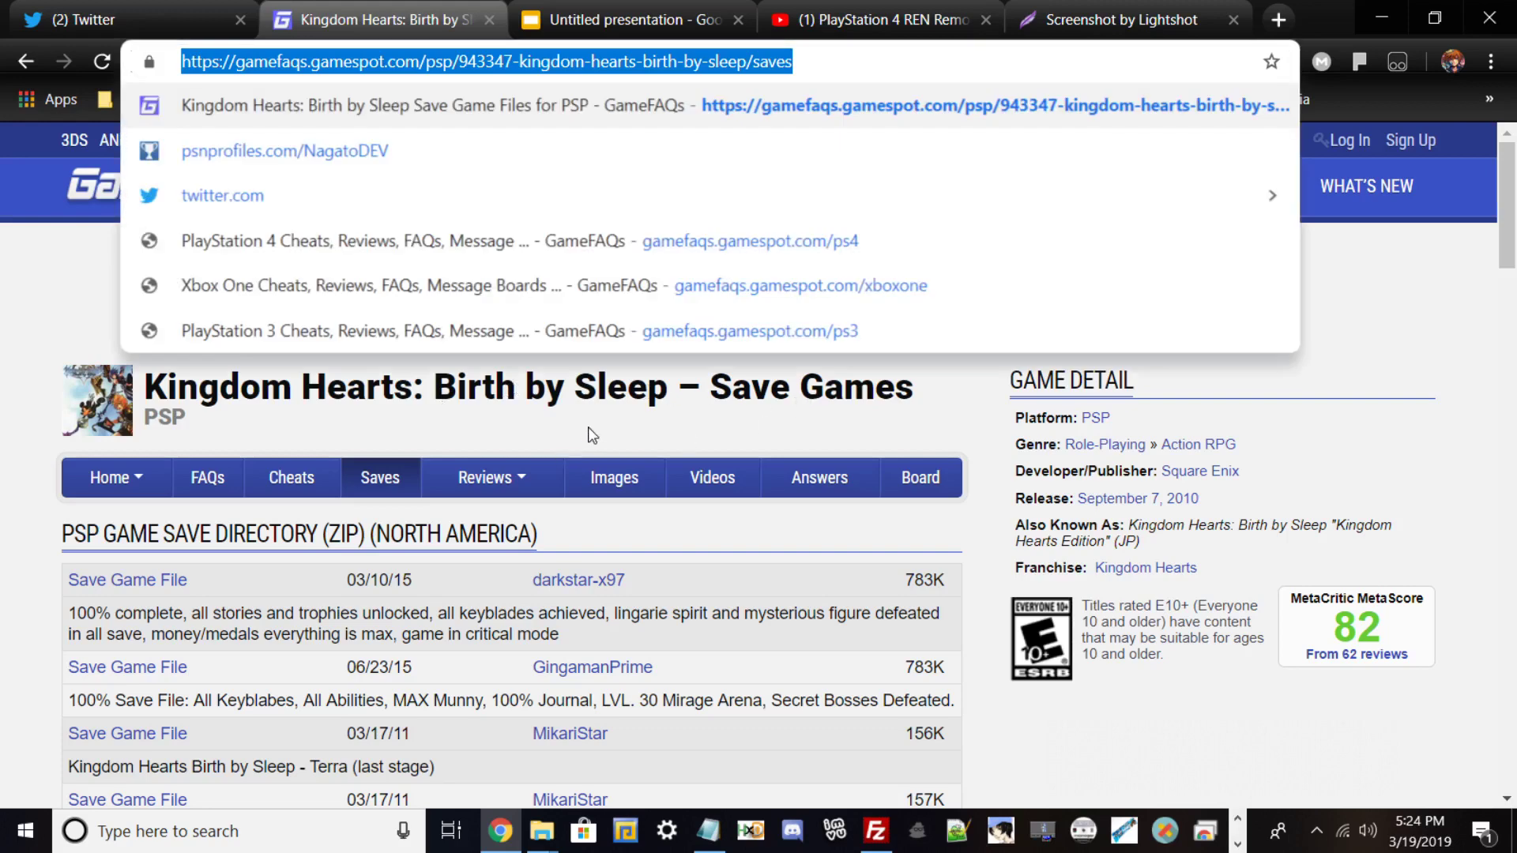
left_click(320, 434)
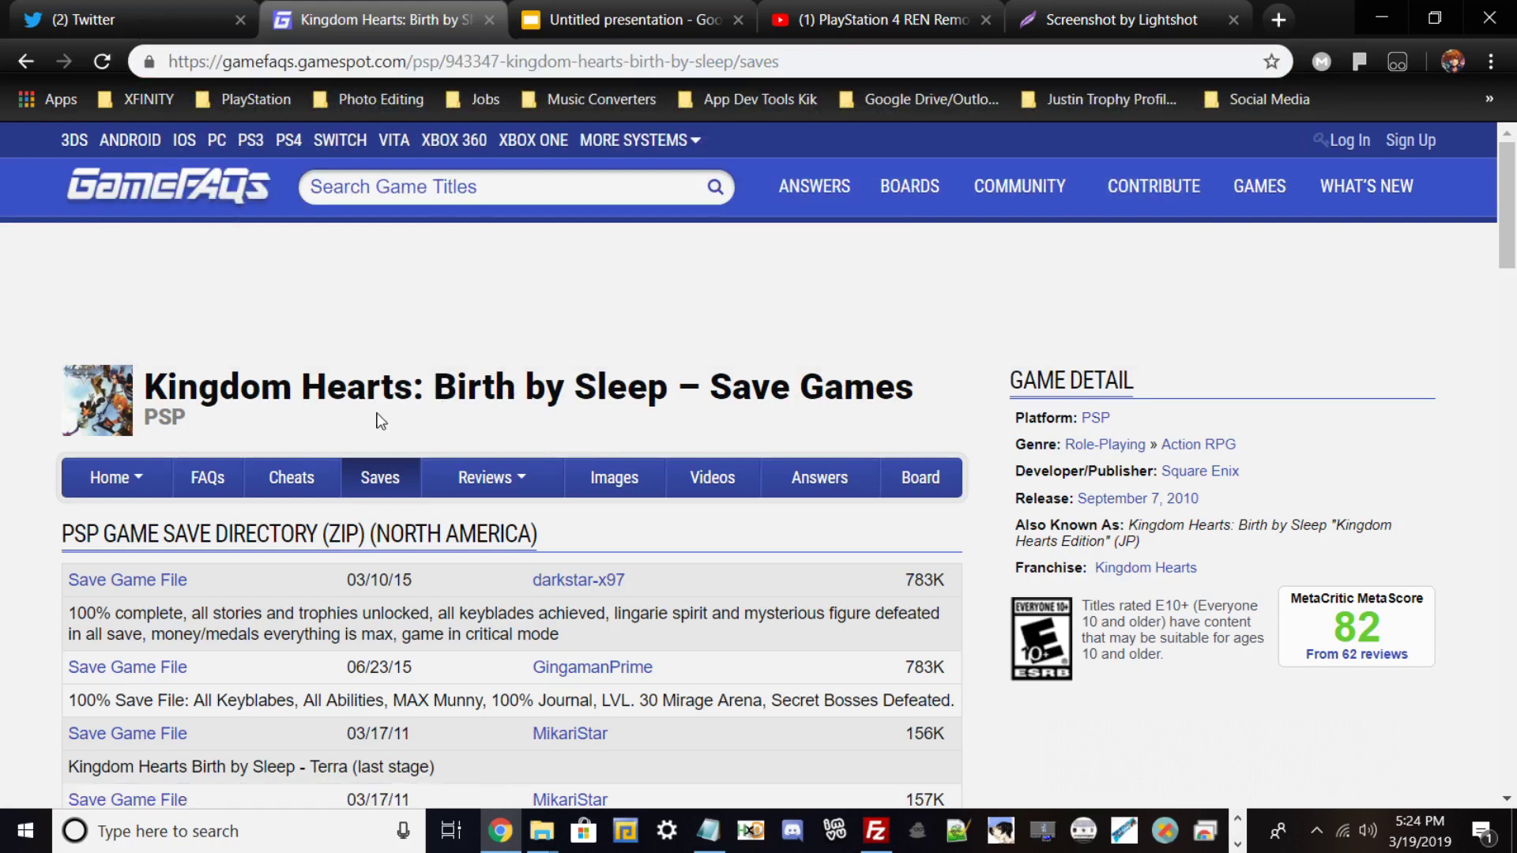
Examine the North America and Japan save directories on the Kingdom Hearts: Birth by Sleep saves page.
scroll(172, 602, "down", 1)
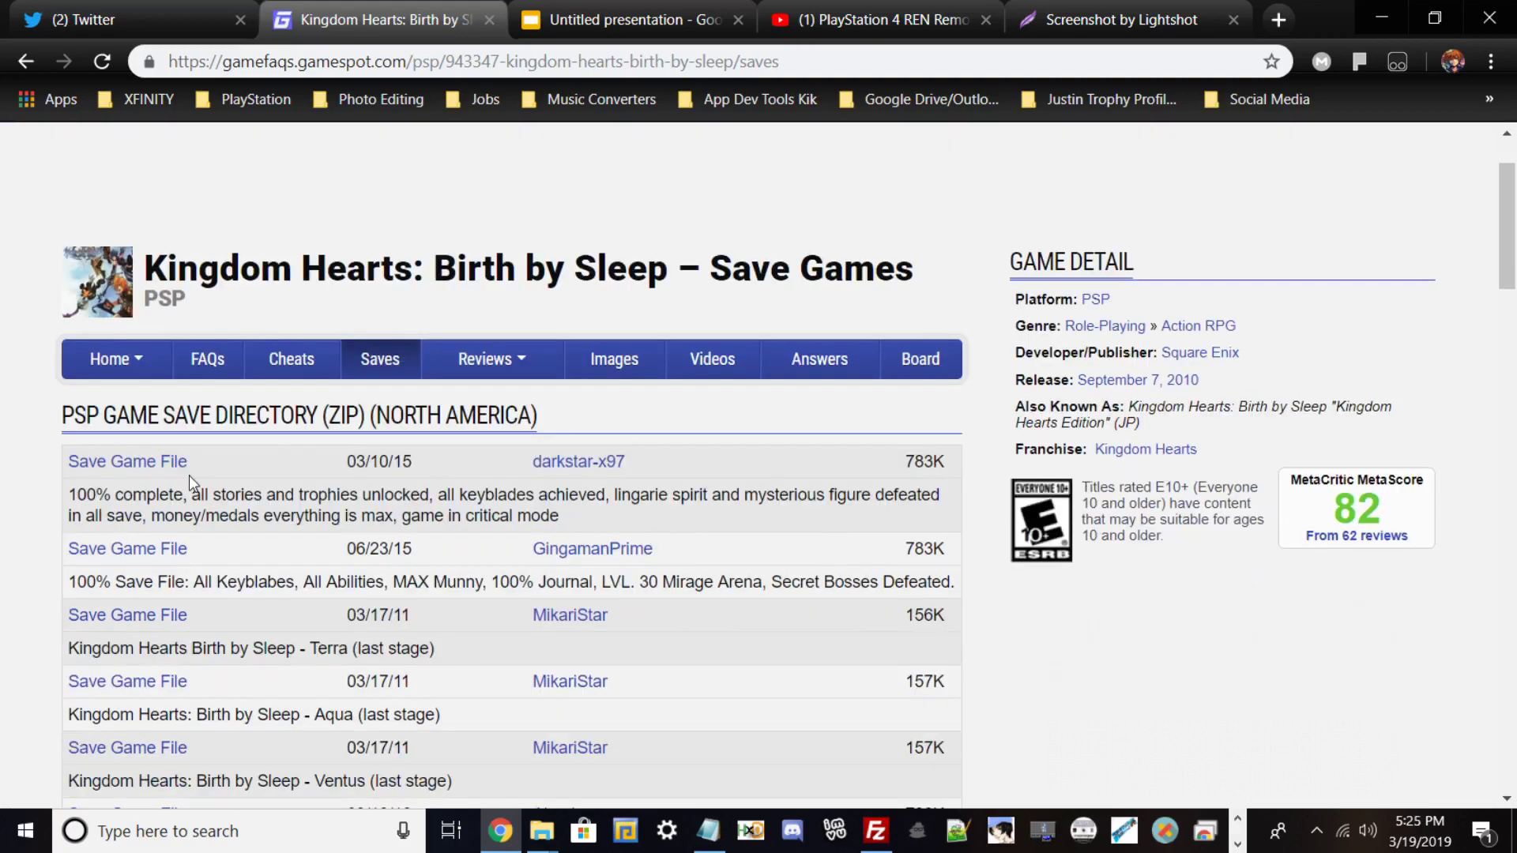
scroll(170, 593, "down", 2)
scroll(171, 592, "down", 4)
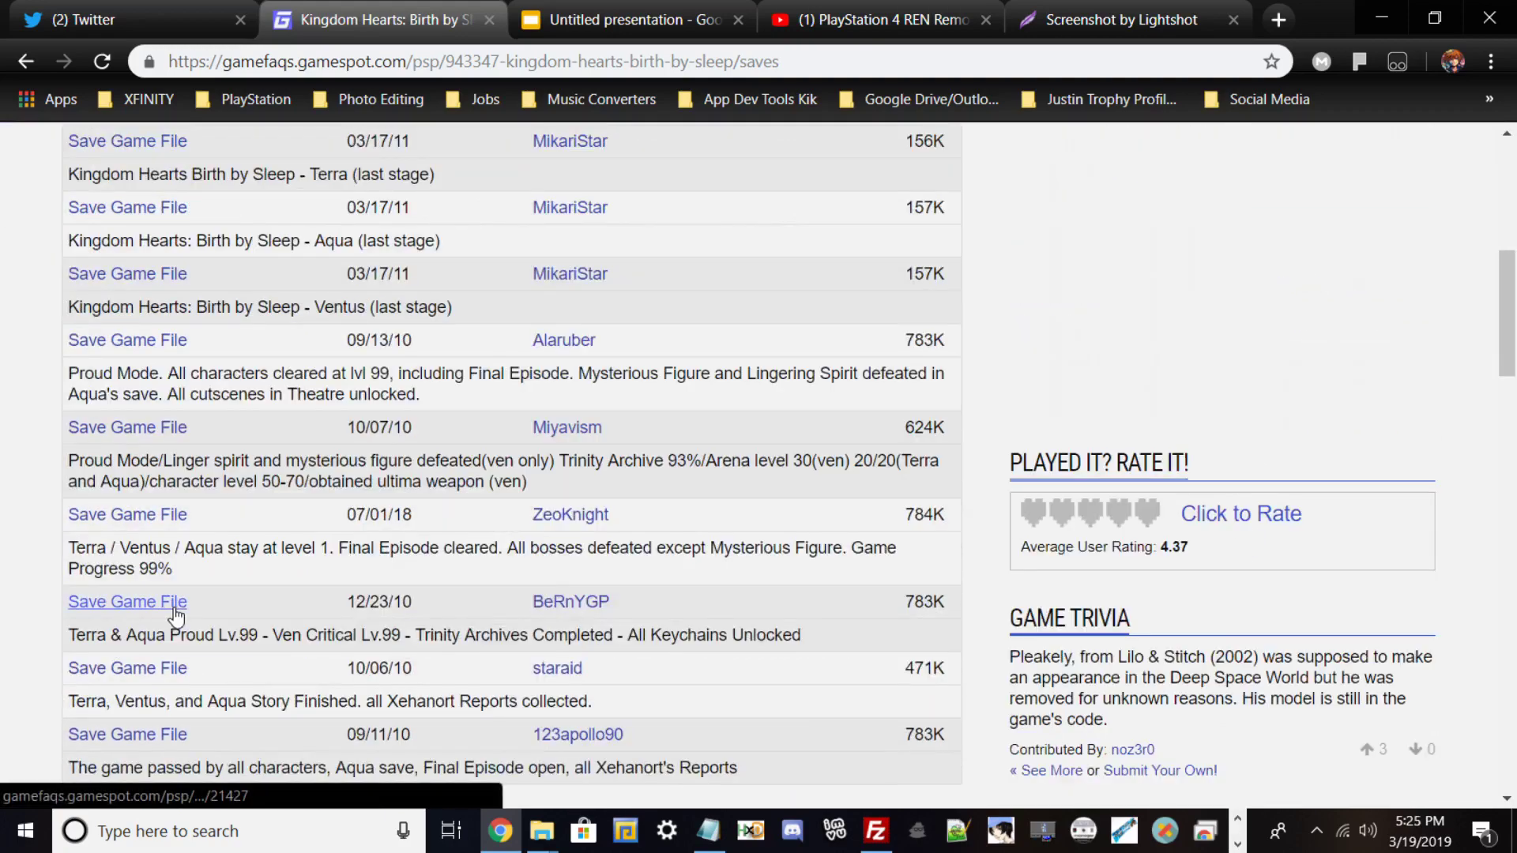
scroll(180, 615, "down", 2)
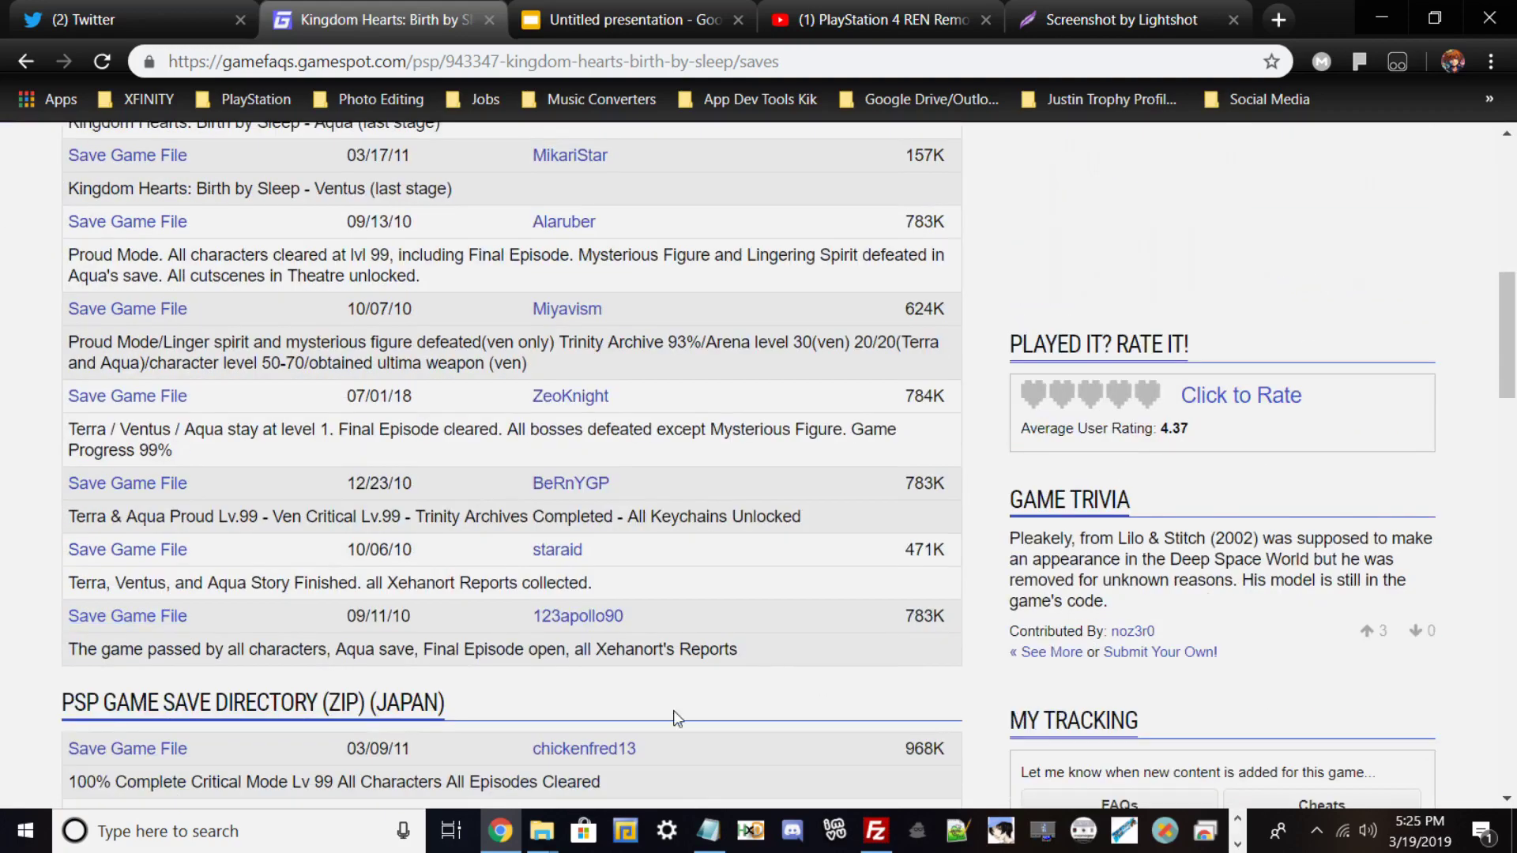
scroll(430, 759, "down", 3)
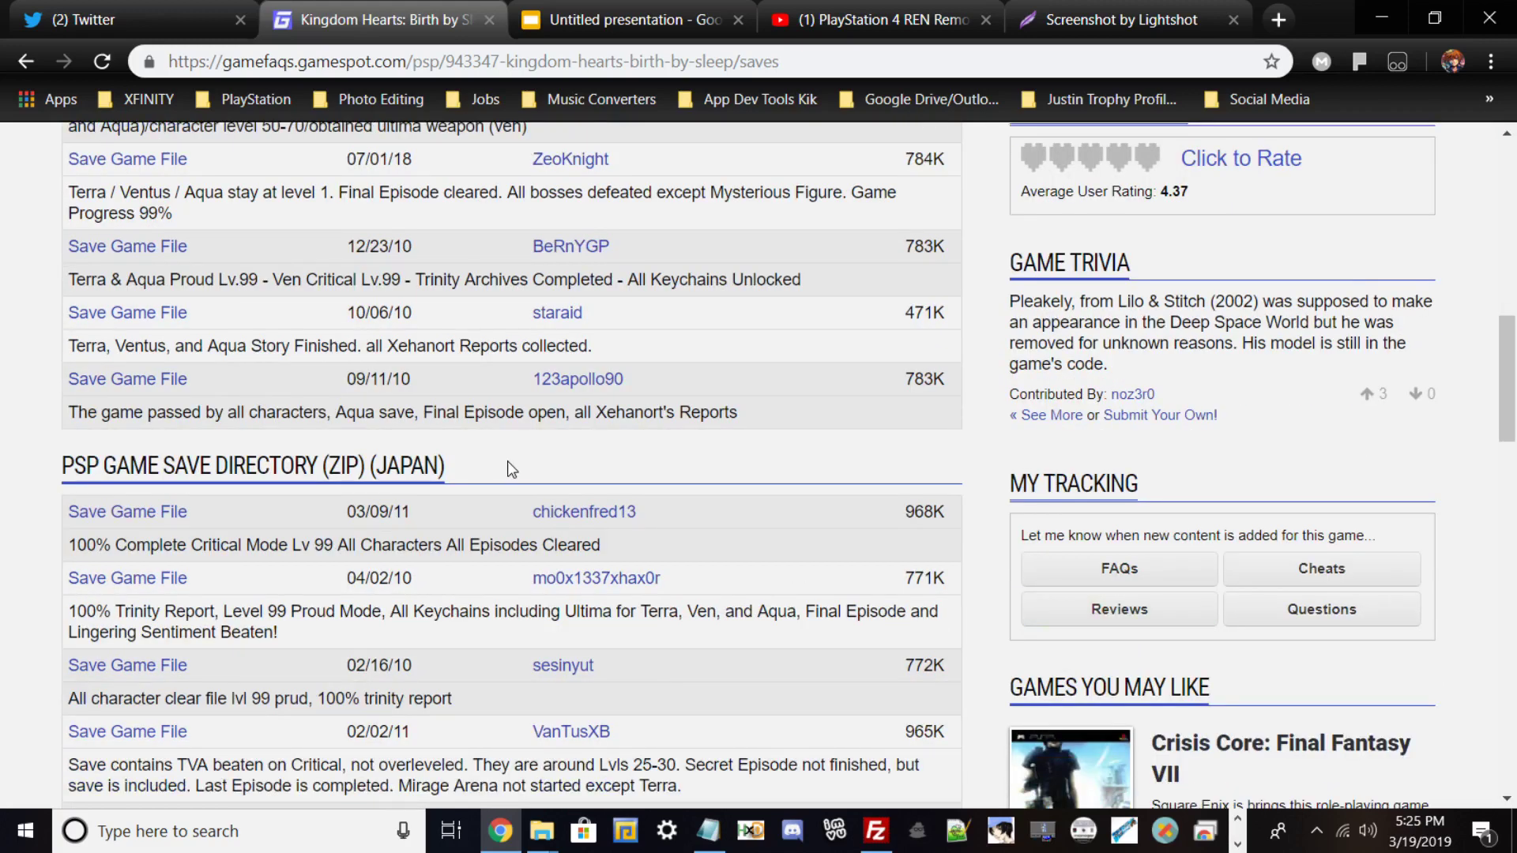
left_click_drag(508, 461, 361, 472)
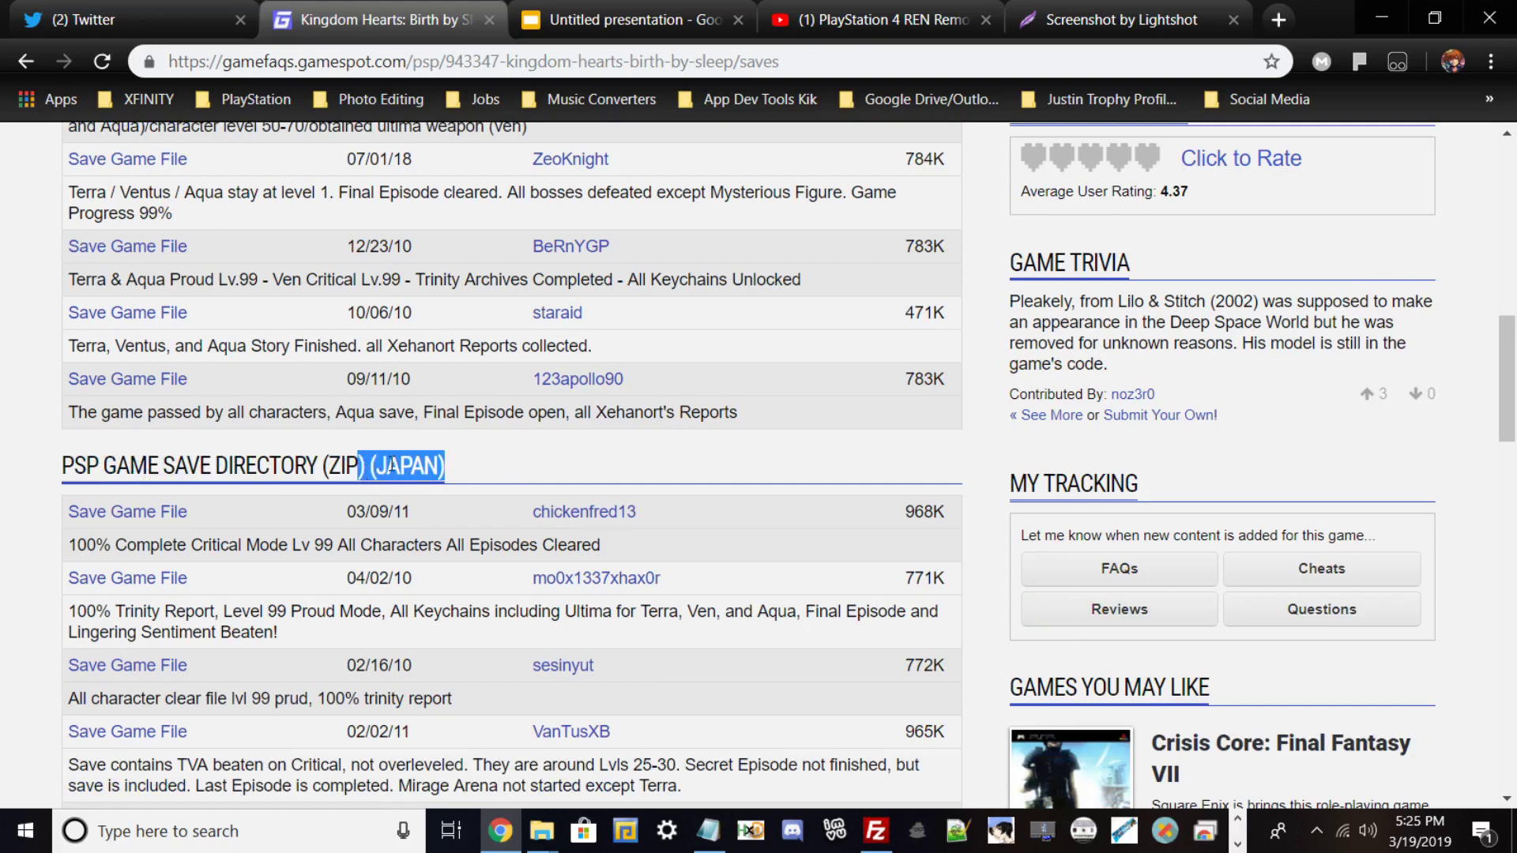
scroll(905, 482, "up", 15)
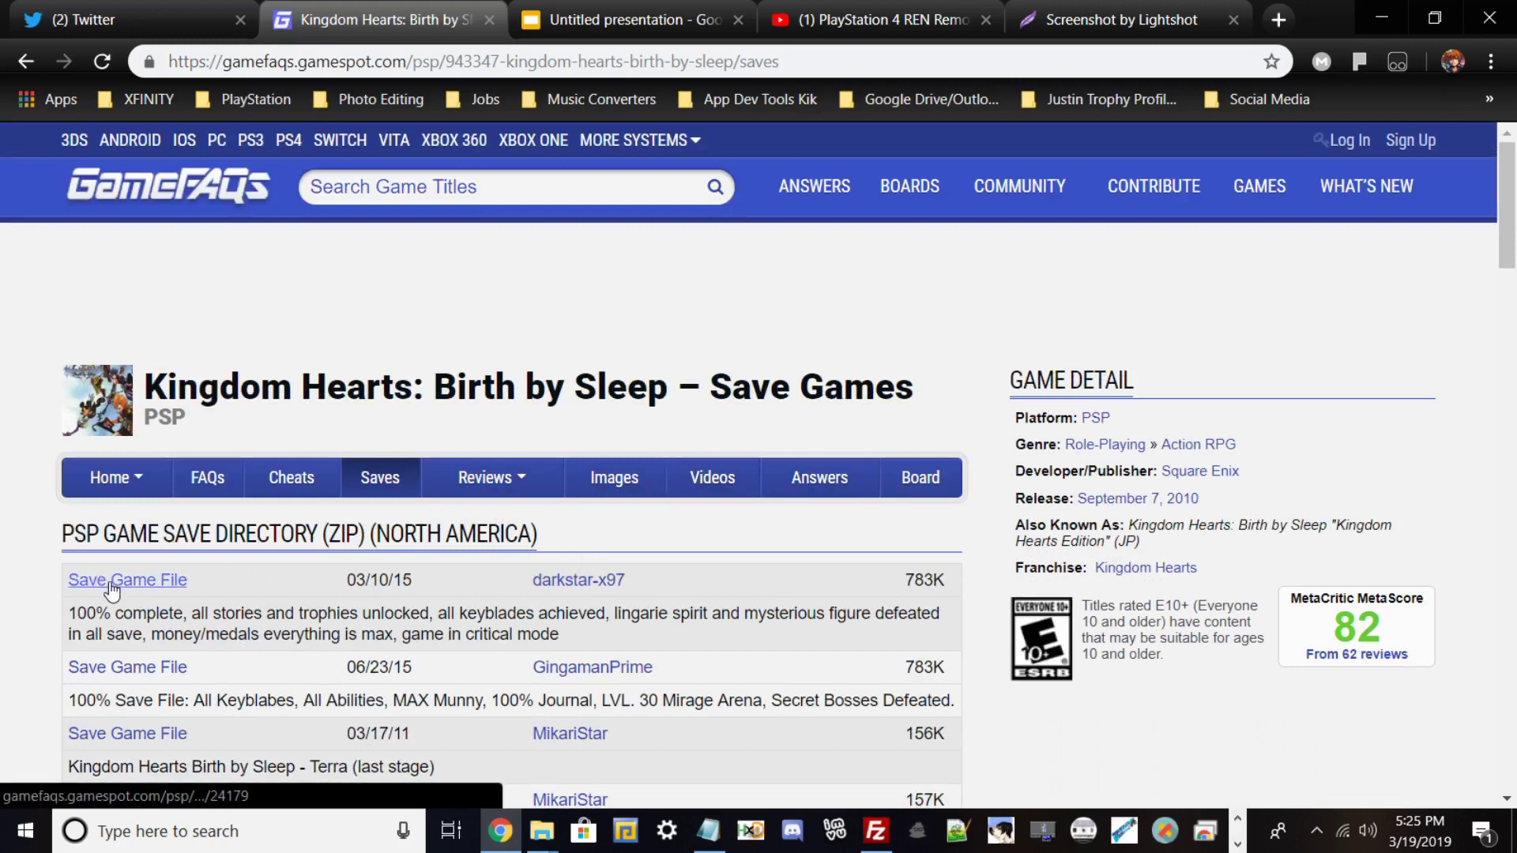
Check the files in the Downloads folder from the desktop, and minimize its window.
left_click(1397, 13)
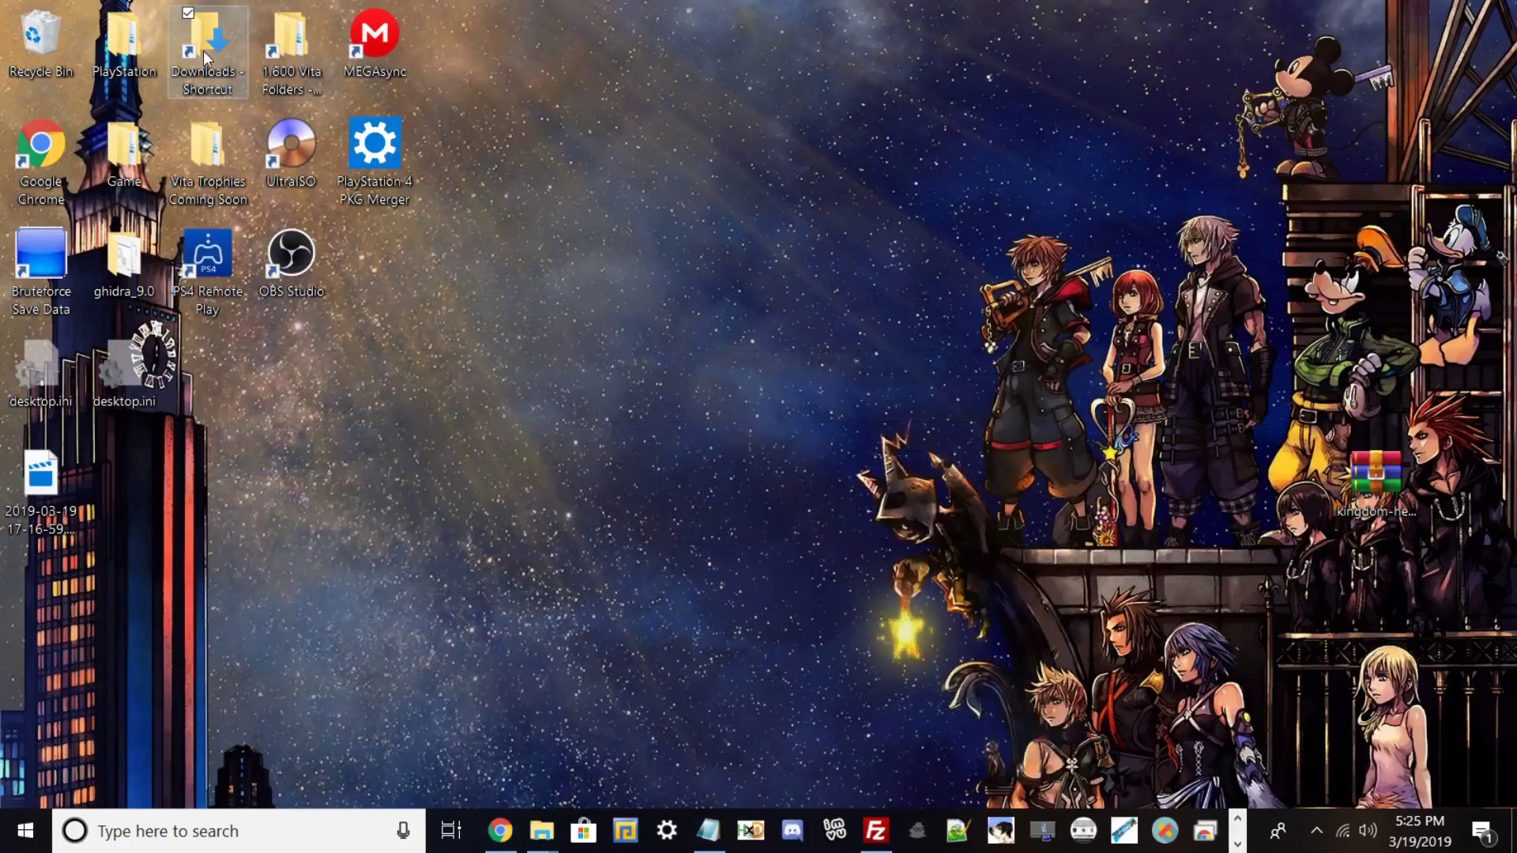
double_click(202, 51)
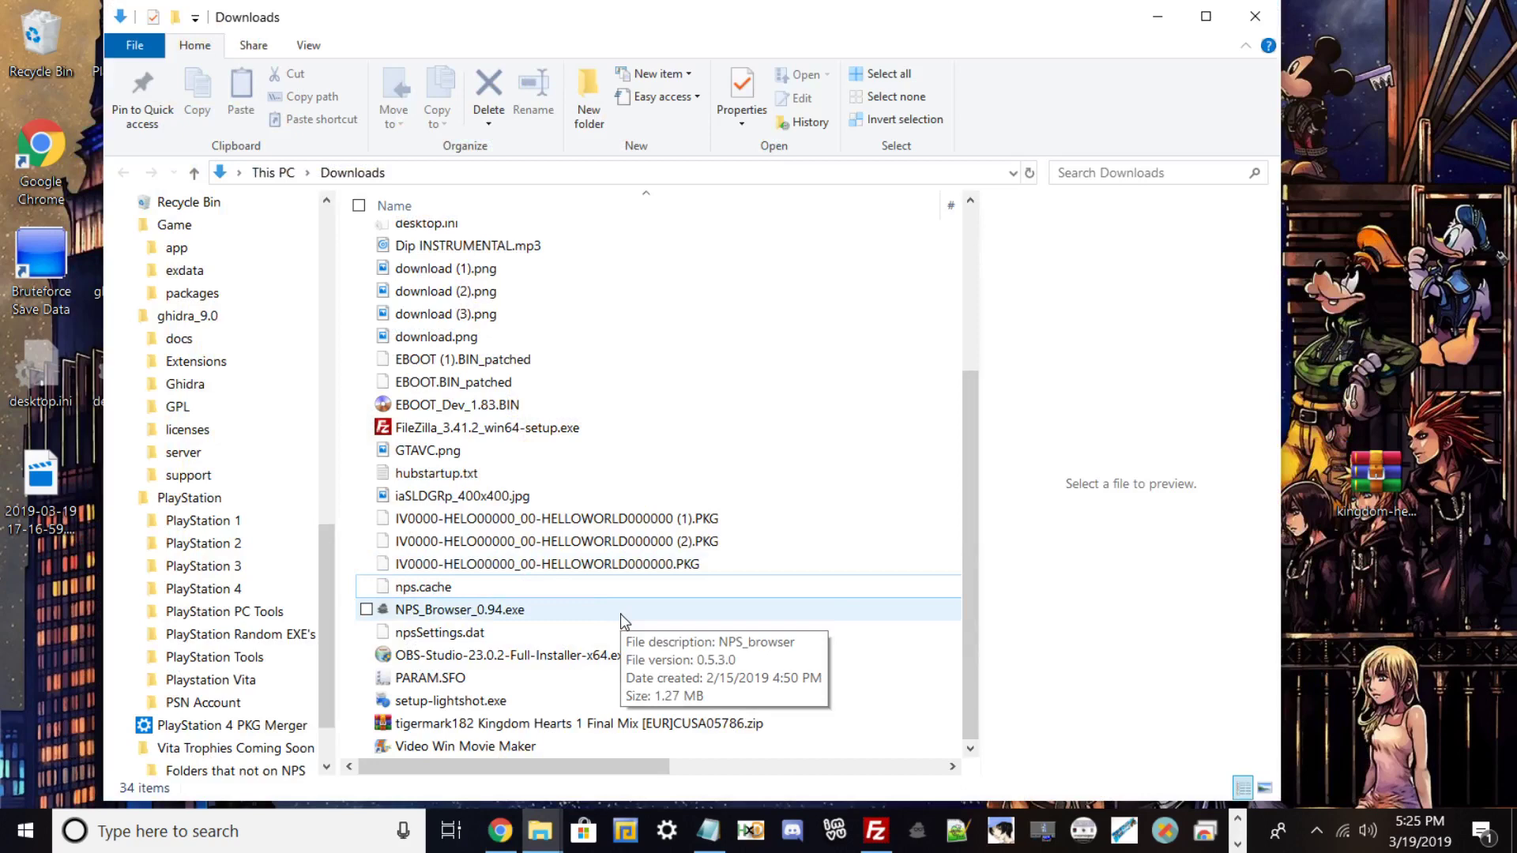
scroll(506, 664, "up", 4)
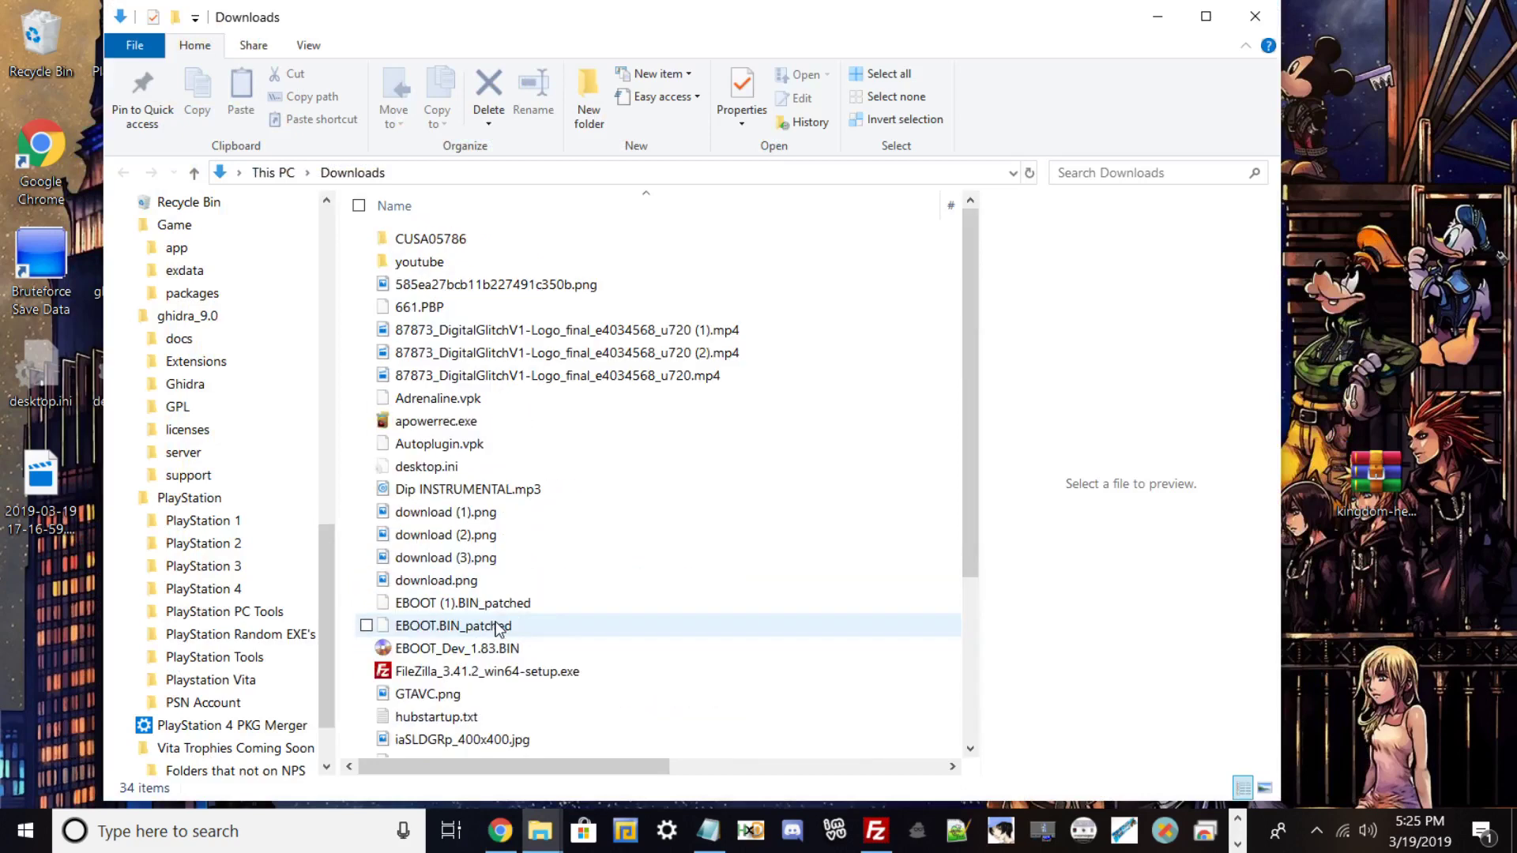
scroll(504, 535, "down", 4)
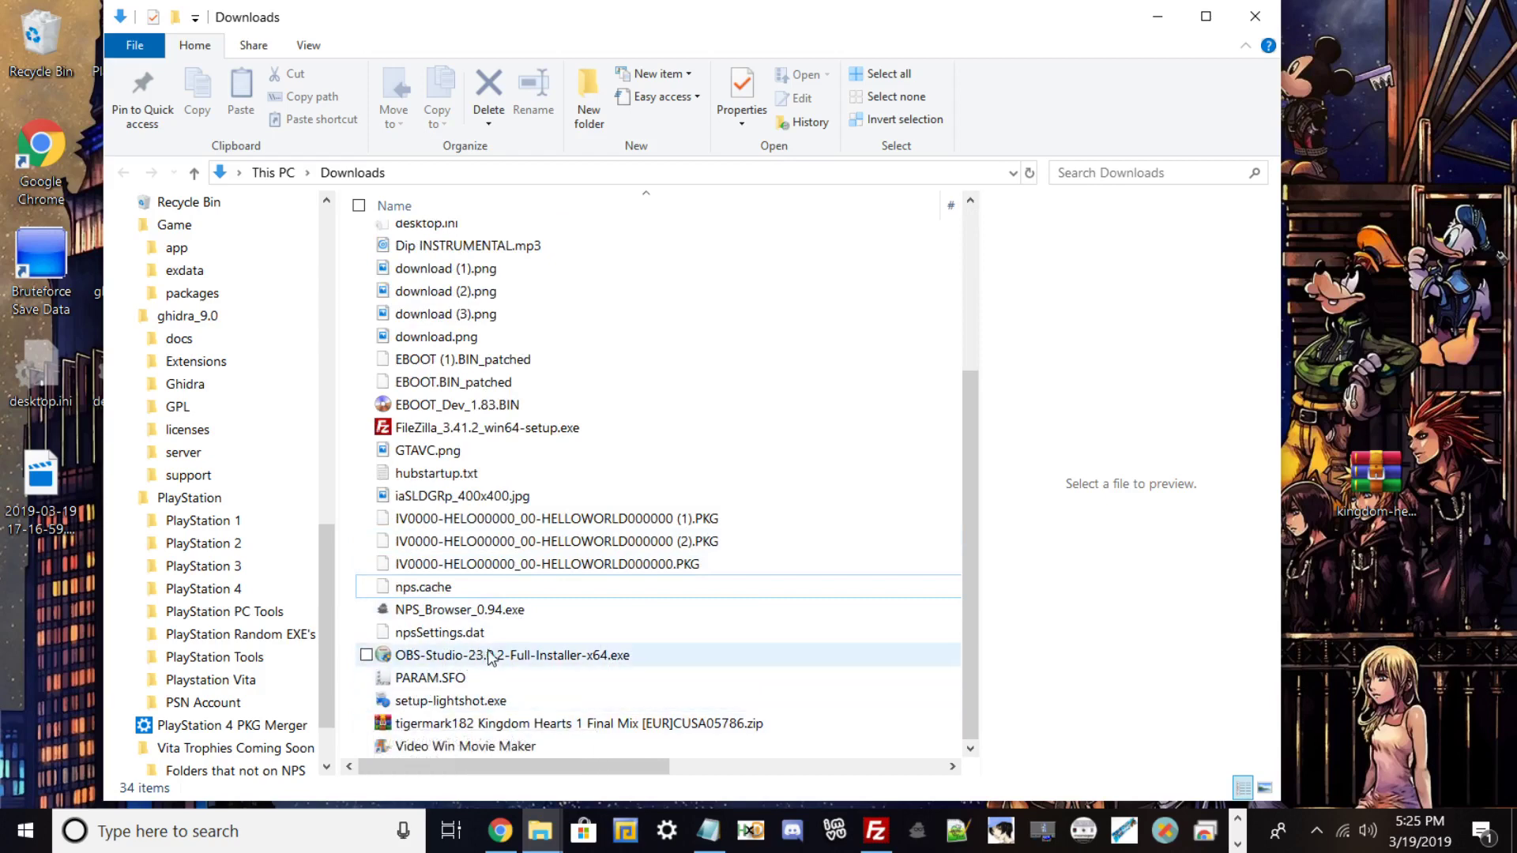
scroll(504, 643, "up", 4)
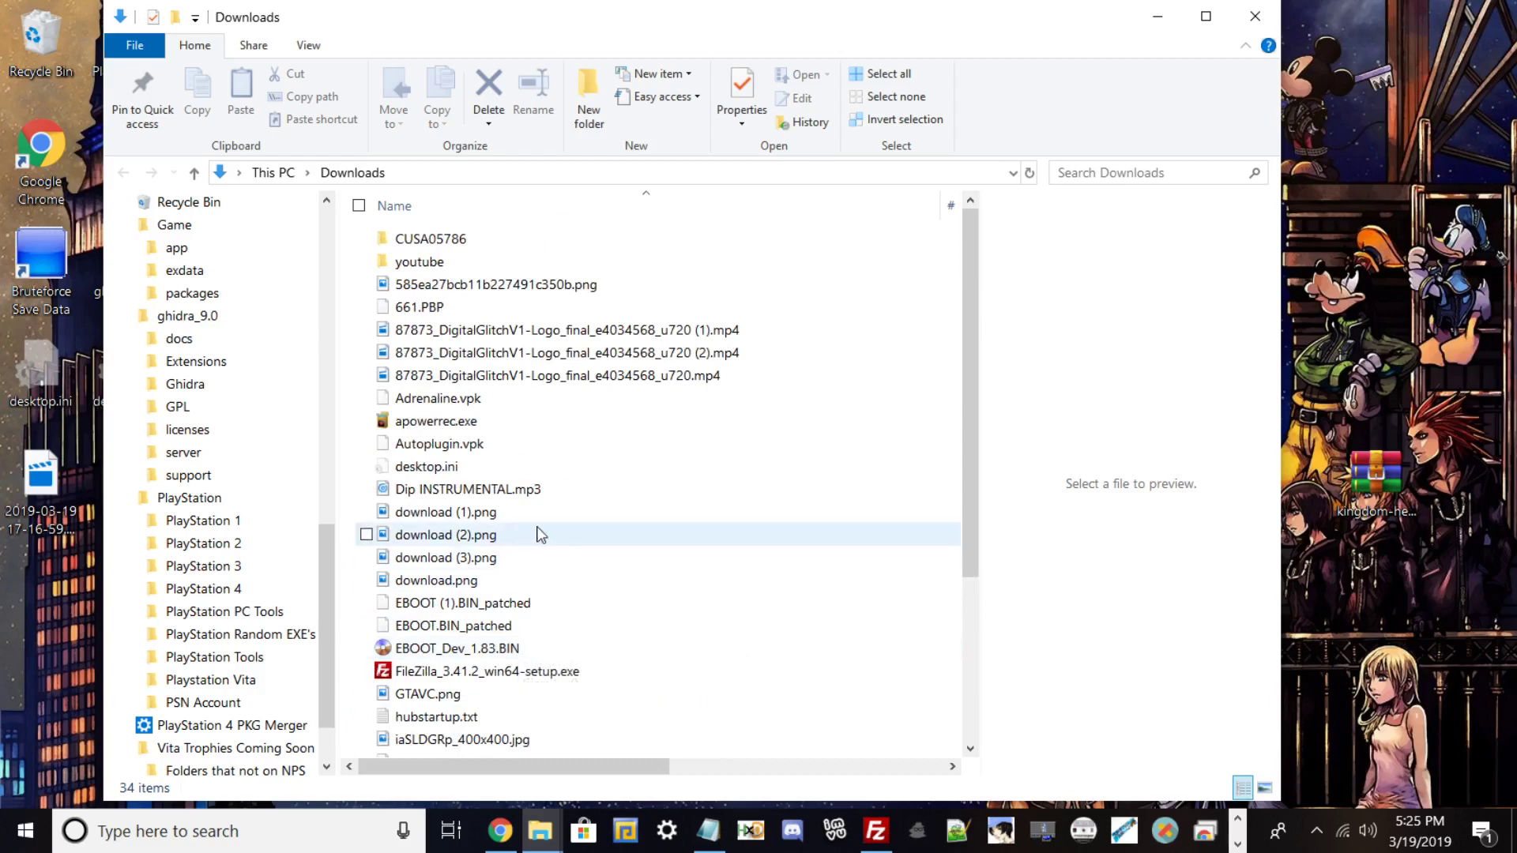
scroll(615, 463, "down", 4)
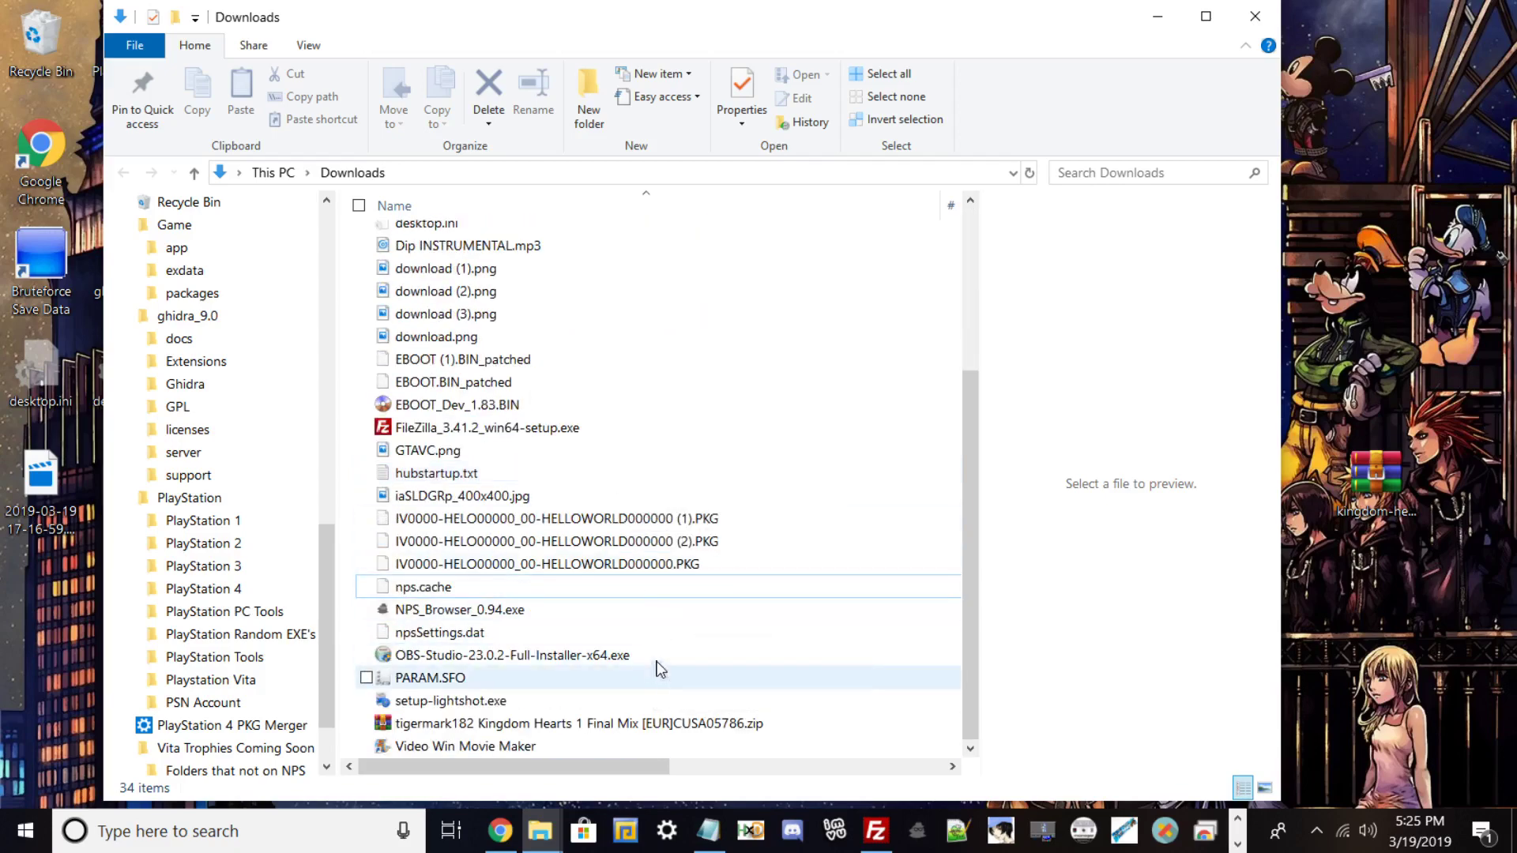
scroll(532, 372, "up", 4)
left_click(1159, 16)
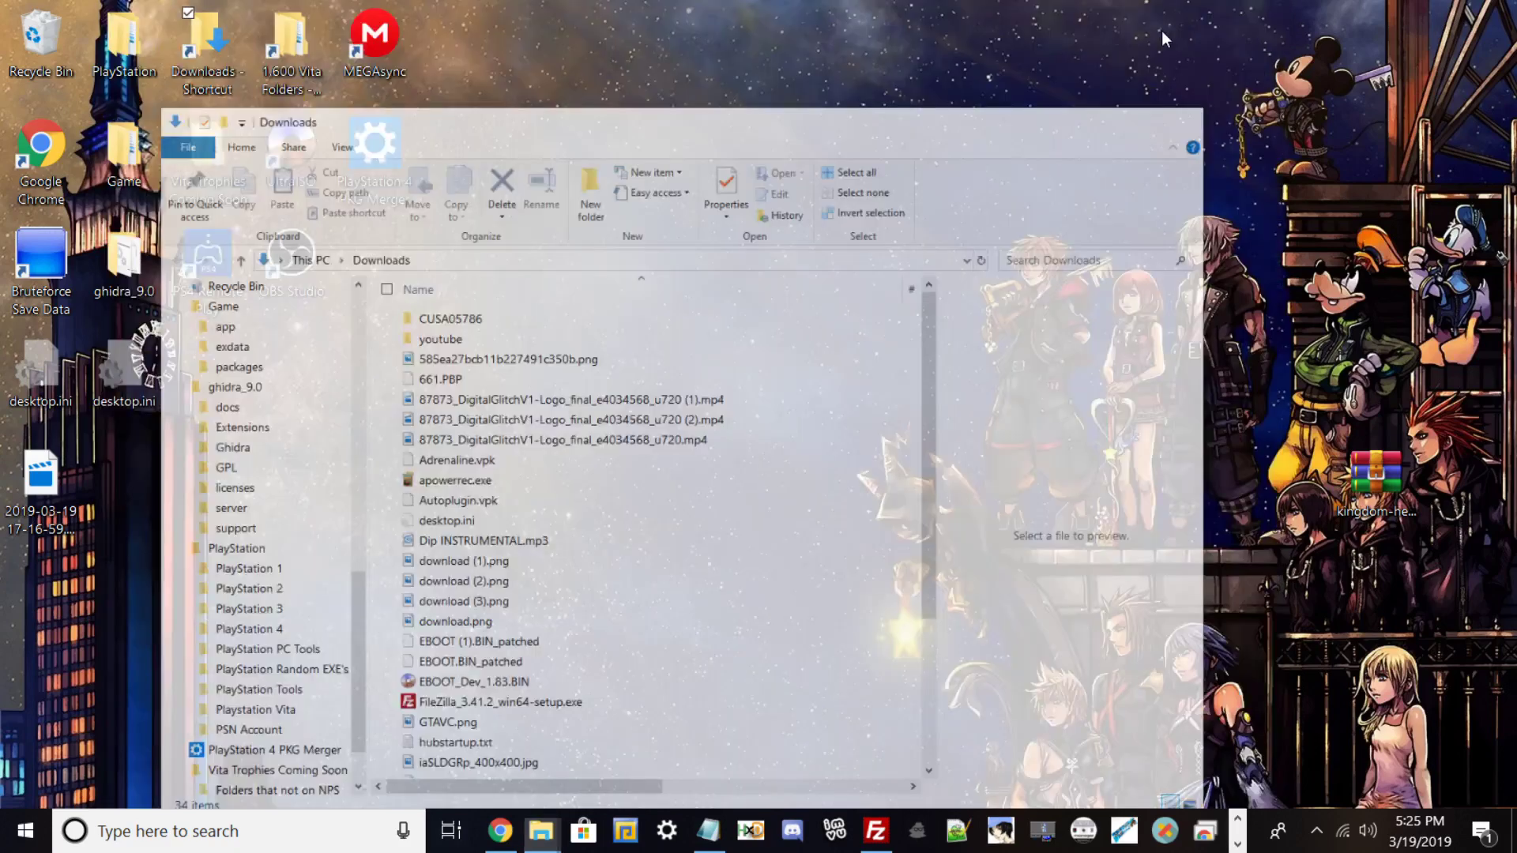
Download the first North America save file, dated 03/10/15, from the Kingdom Hearts: Birth by Sleep saves page in Chrome.
left_click(501, 831)
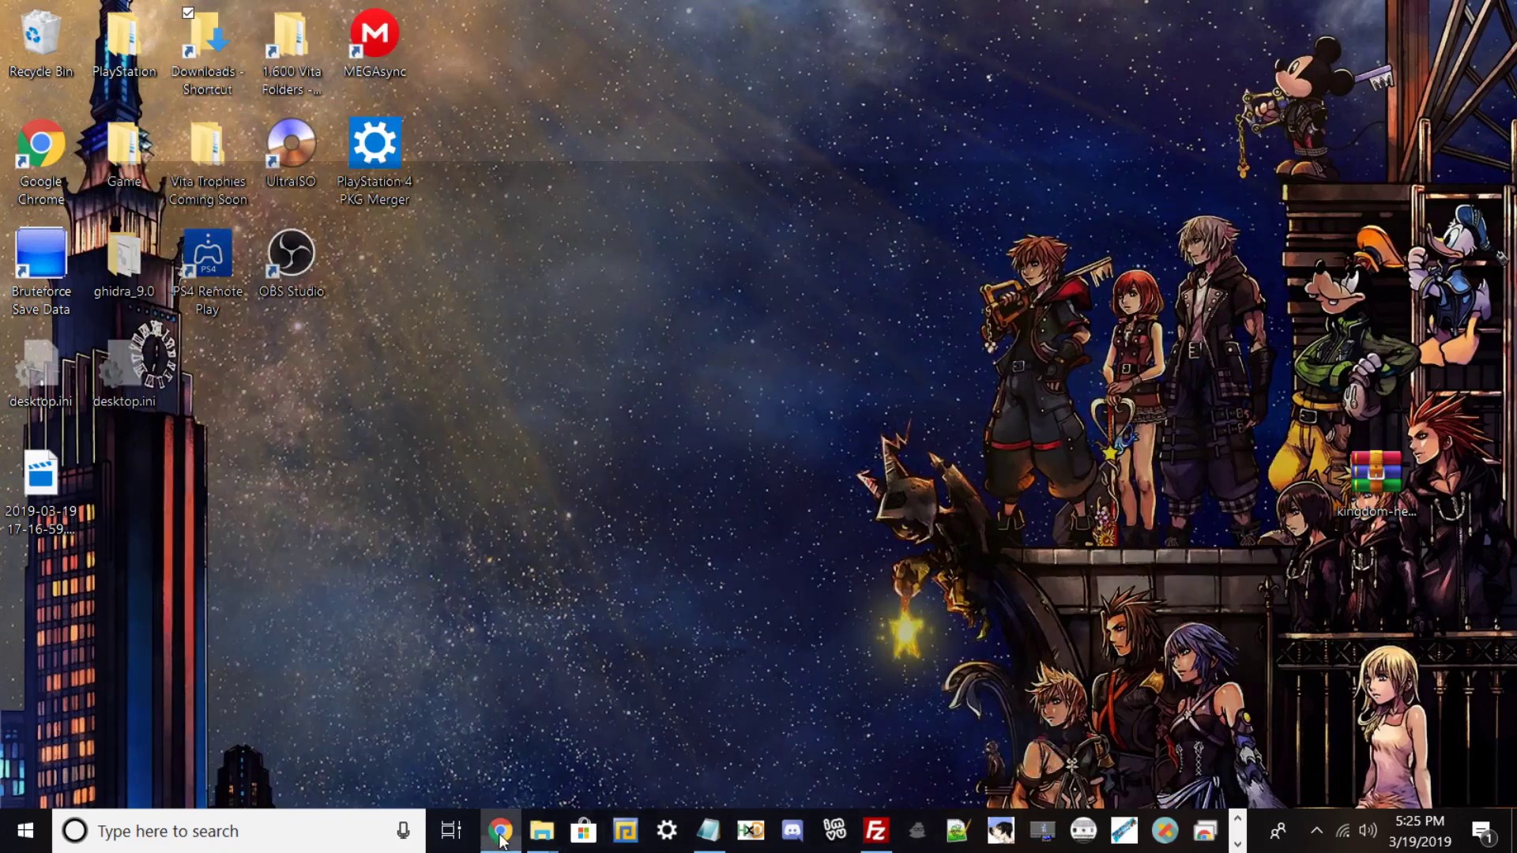
left_click(123, 583)
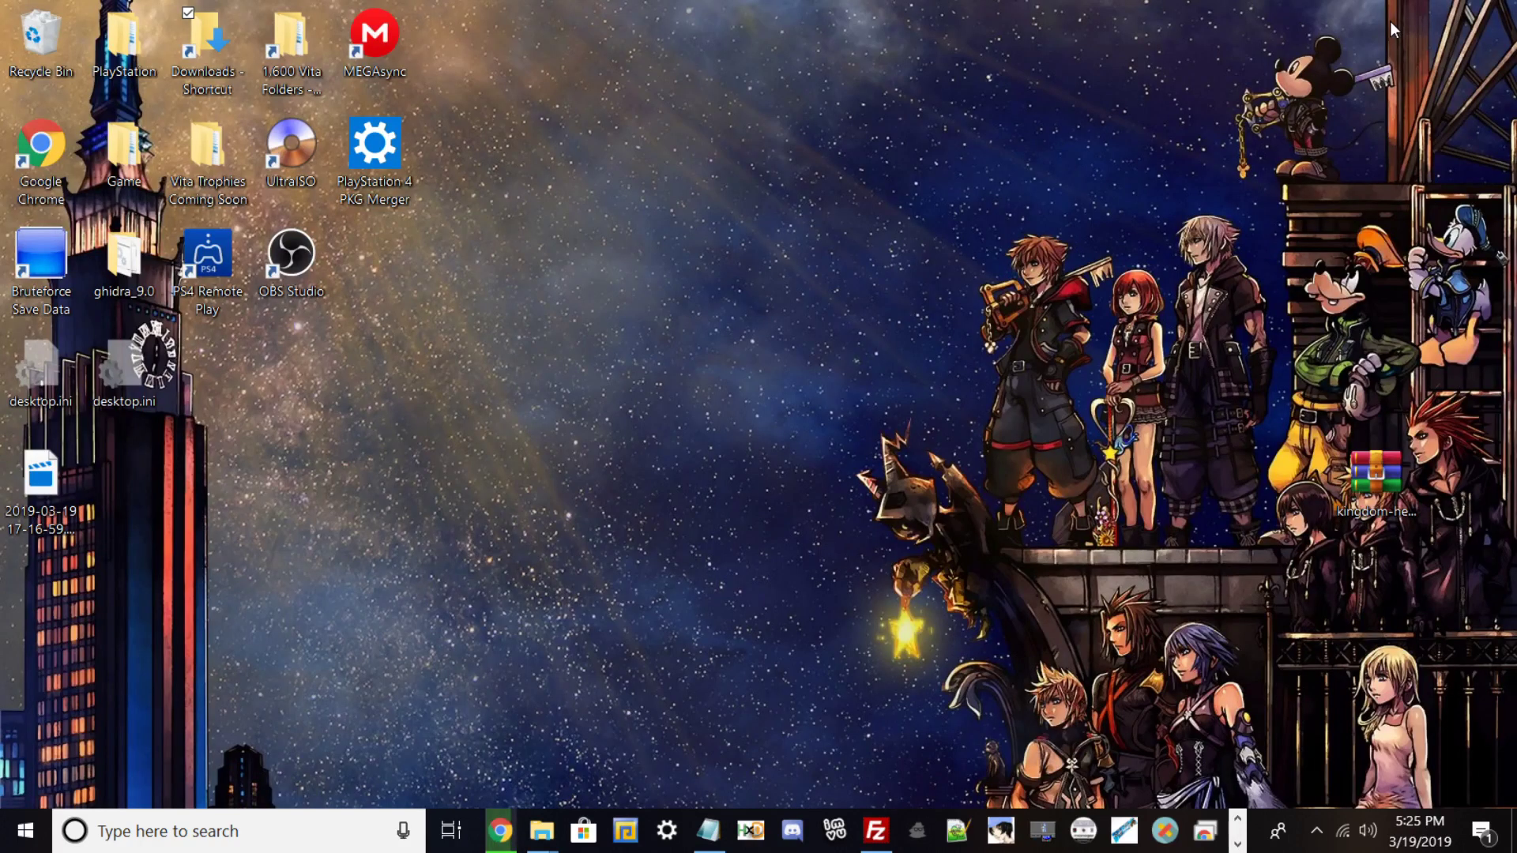
left_click(1391, 21)
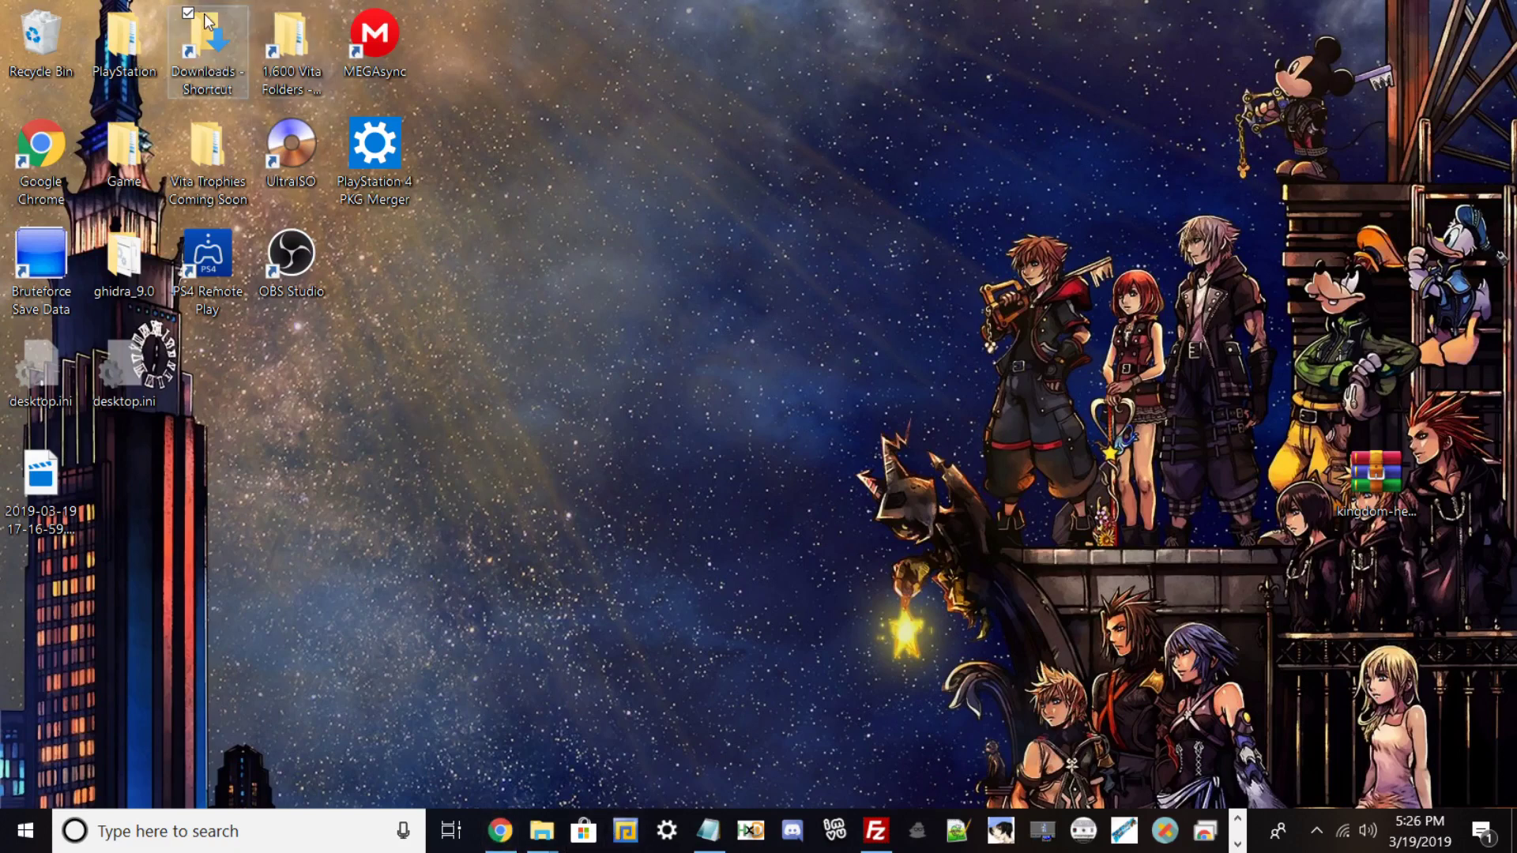
Move kingdom-hearts-birth-by-sleep.24179.zip from the Downloads folder to the desktop.
double_click(178, 30)
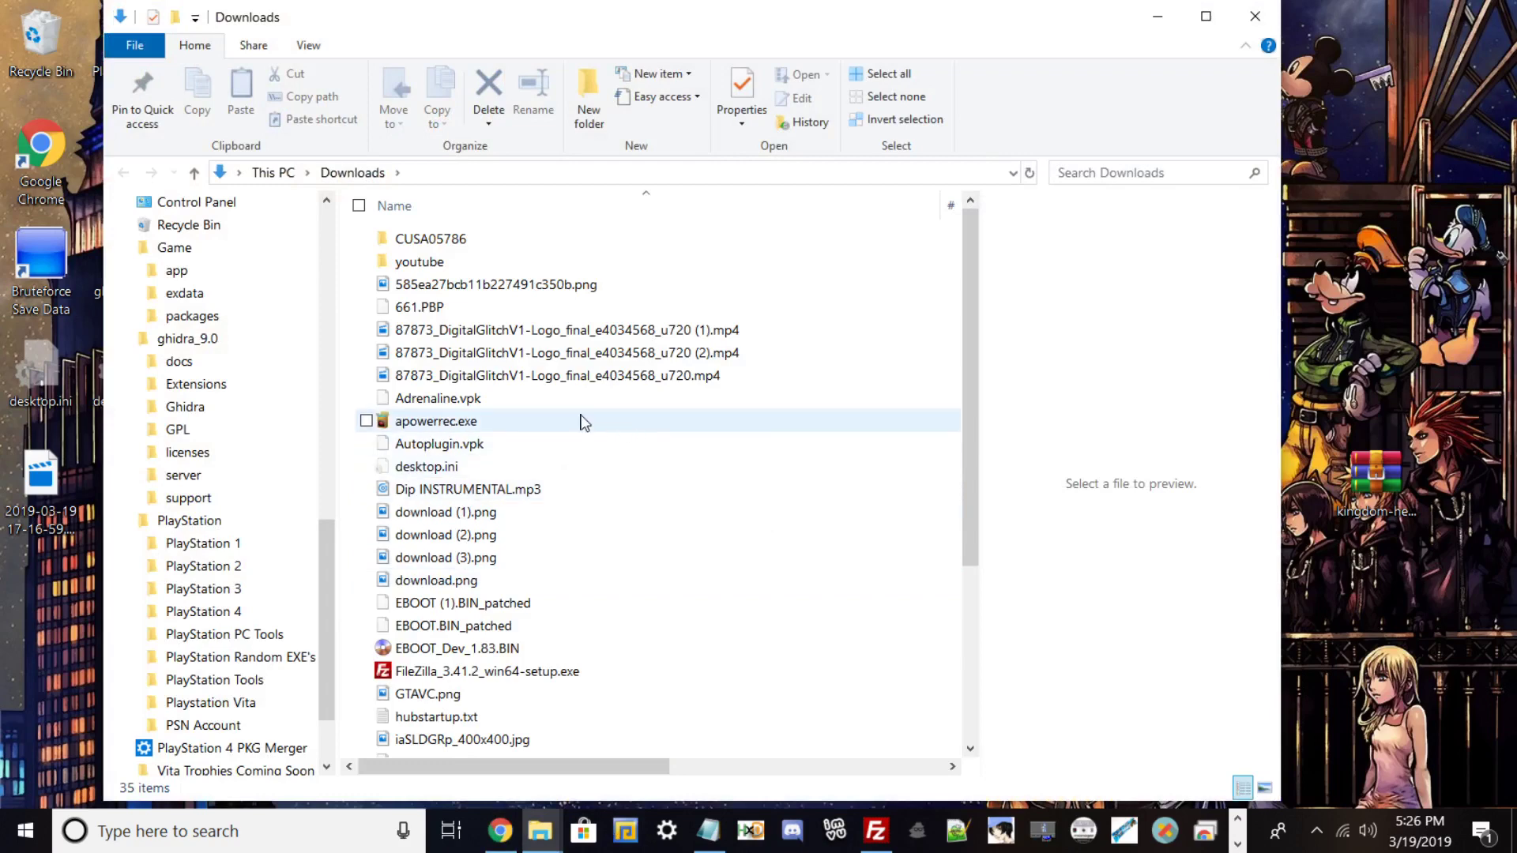
scroll(589, 427, "down", 4)
left_click(540, 743)
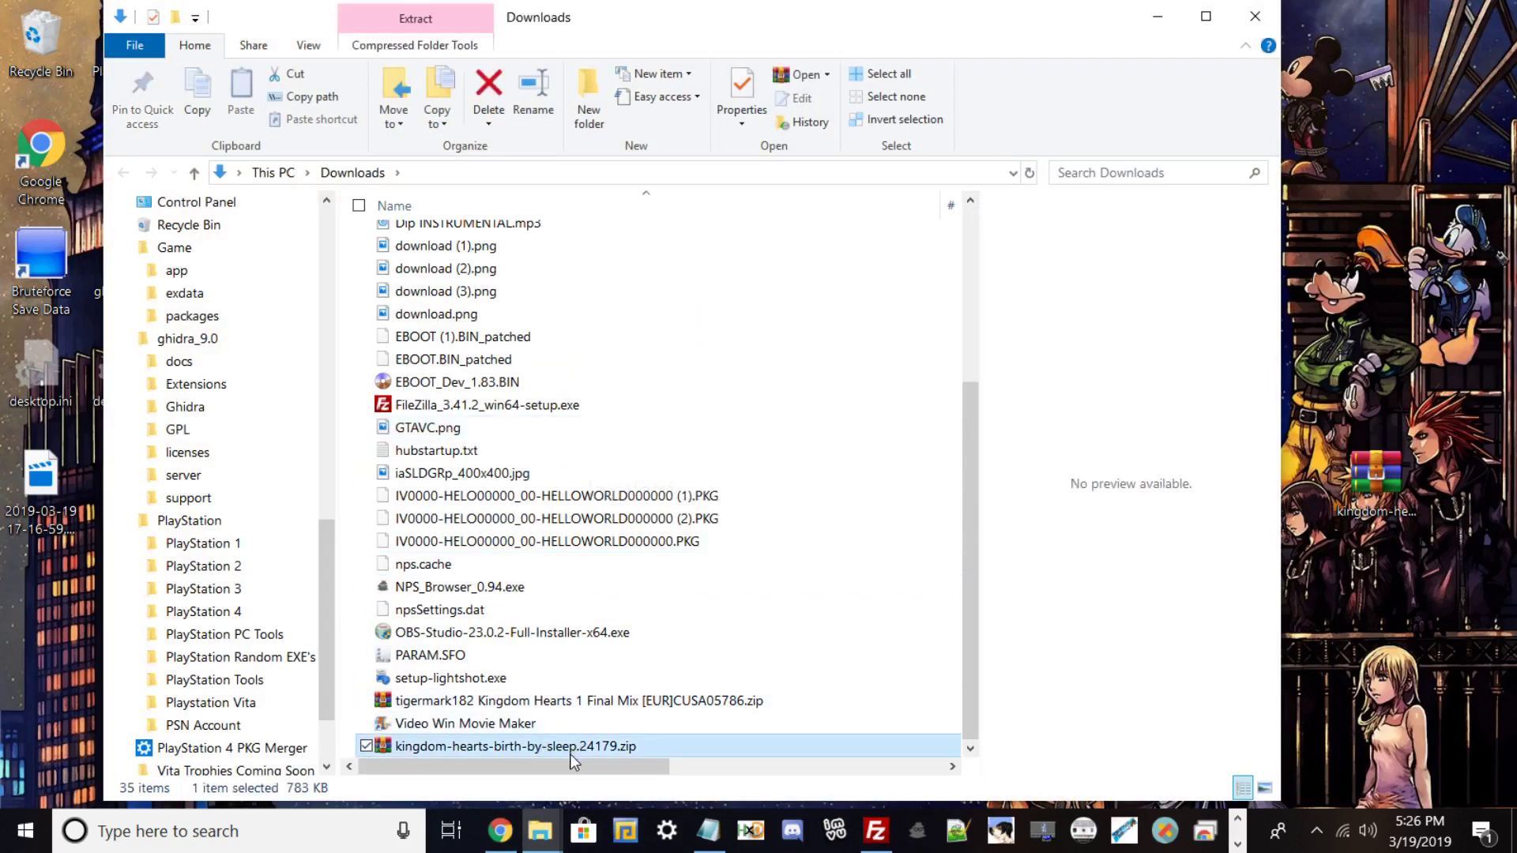
key("super+d")
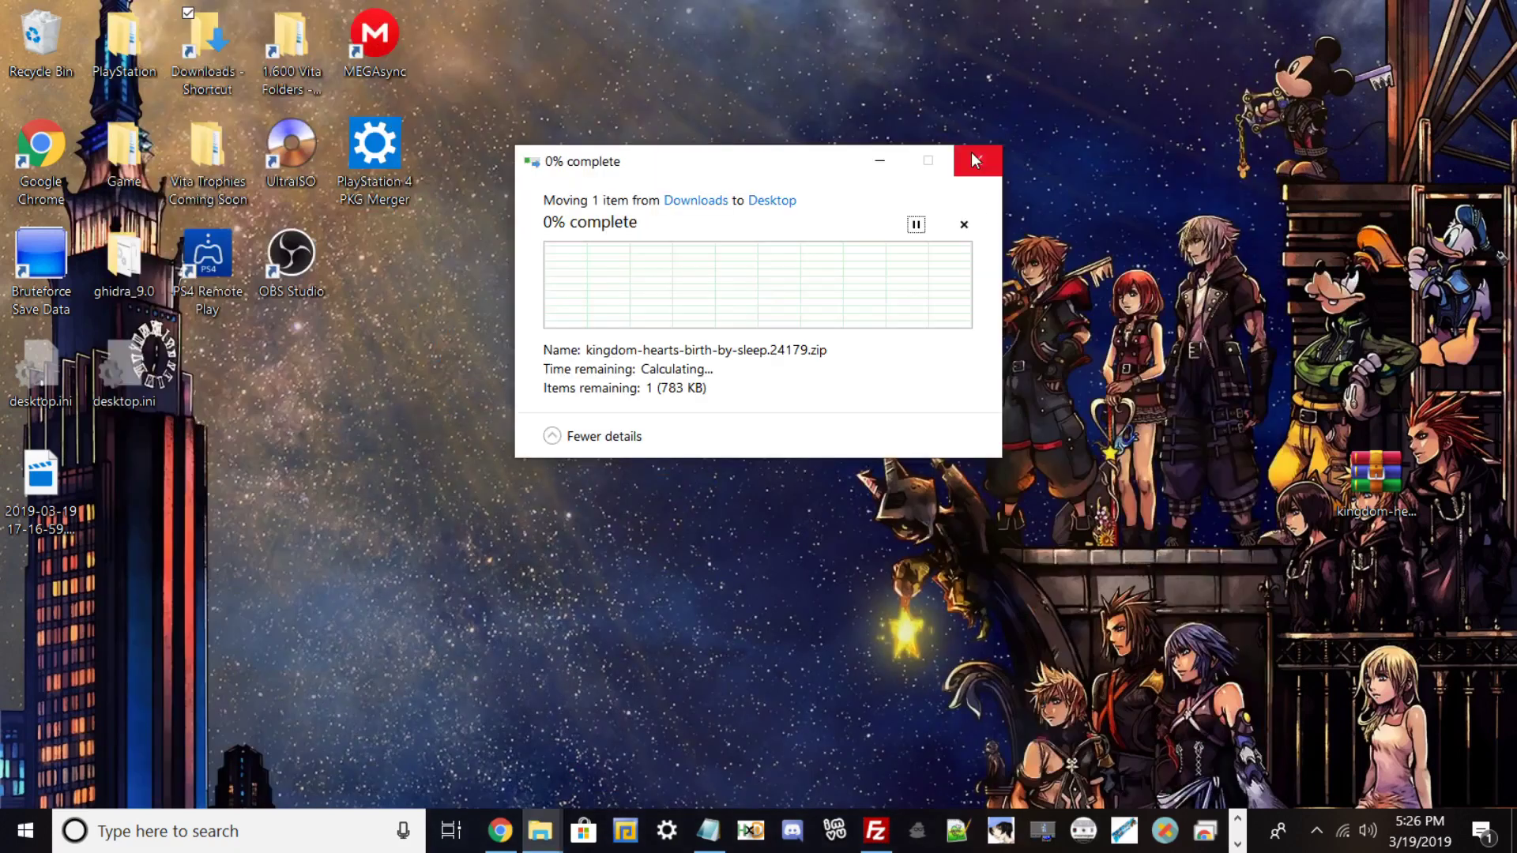
left_click(976, 160)
Place the Kingdom Hearts save archive in an empty area of the desktop and extract its contents directly onto the desktop.
left_click_drag(1375, 482, 705, 309)
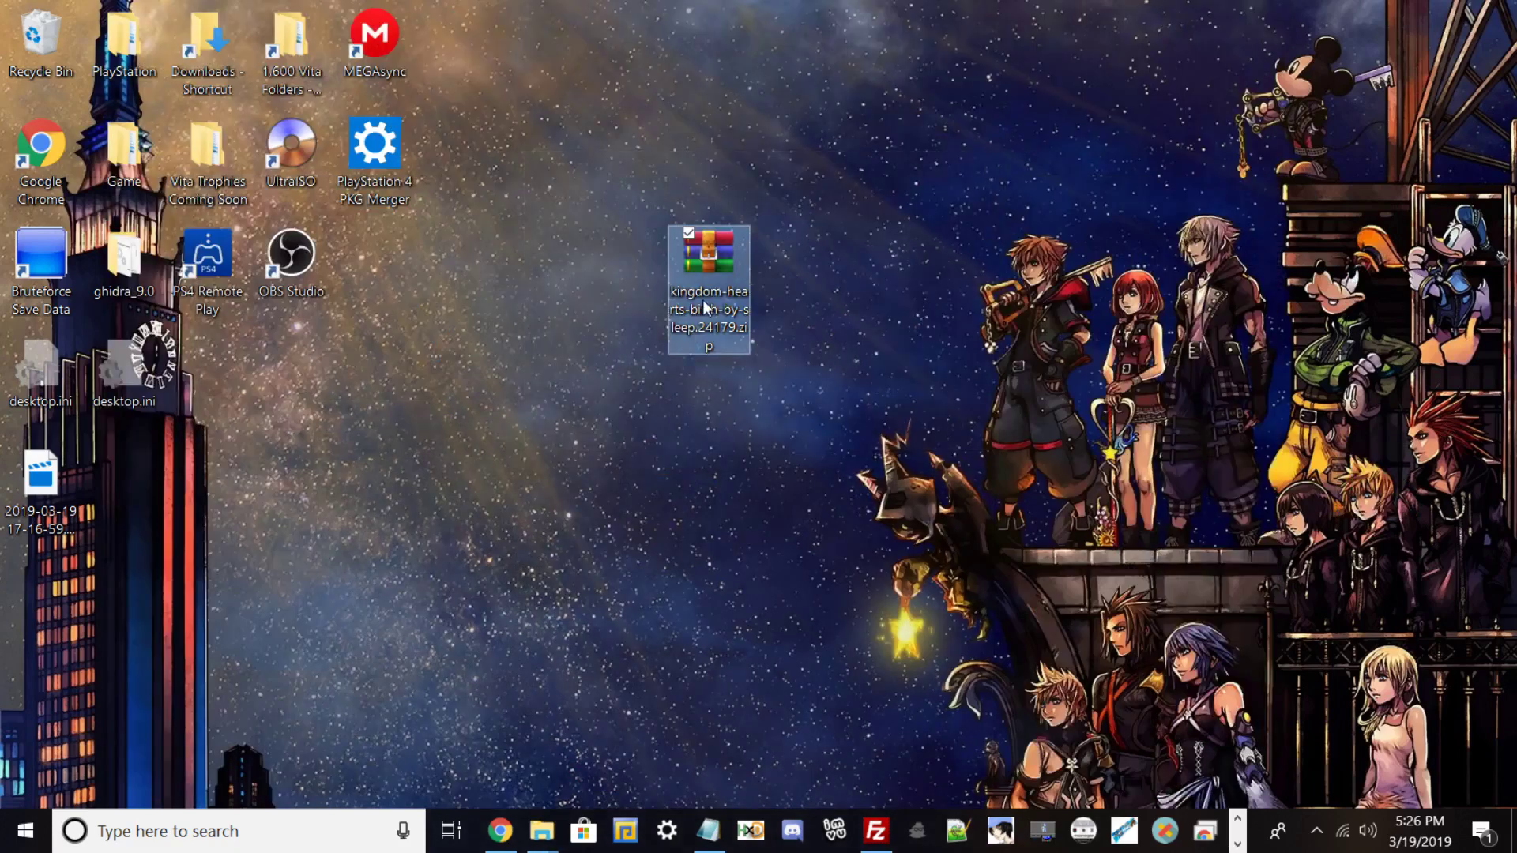
right_click(717, 261)
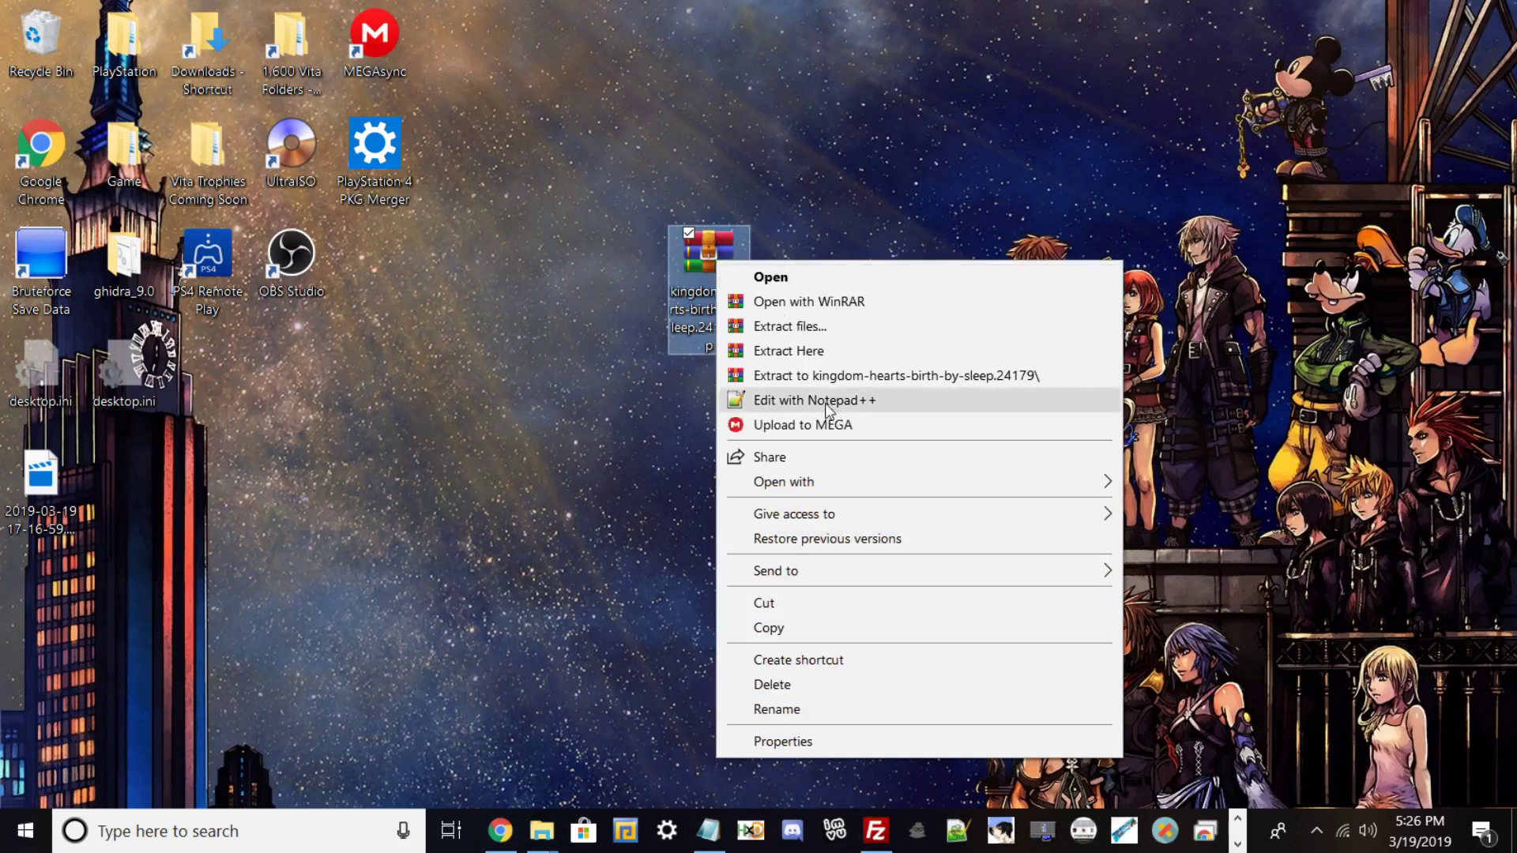
left_click(816, 350)
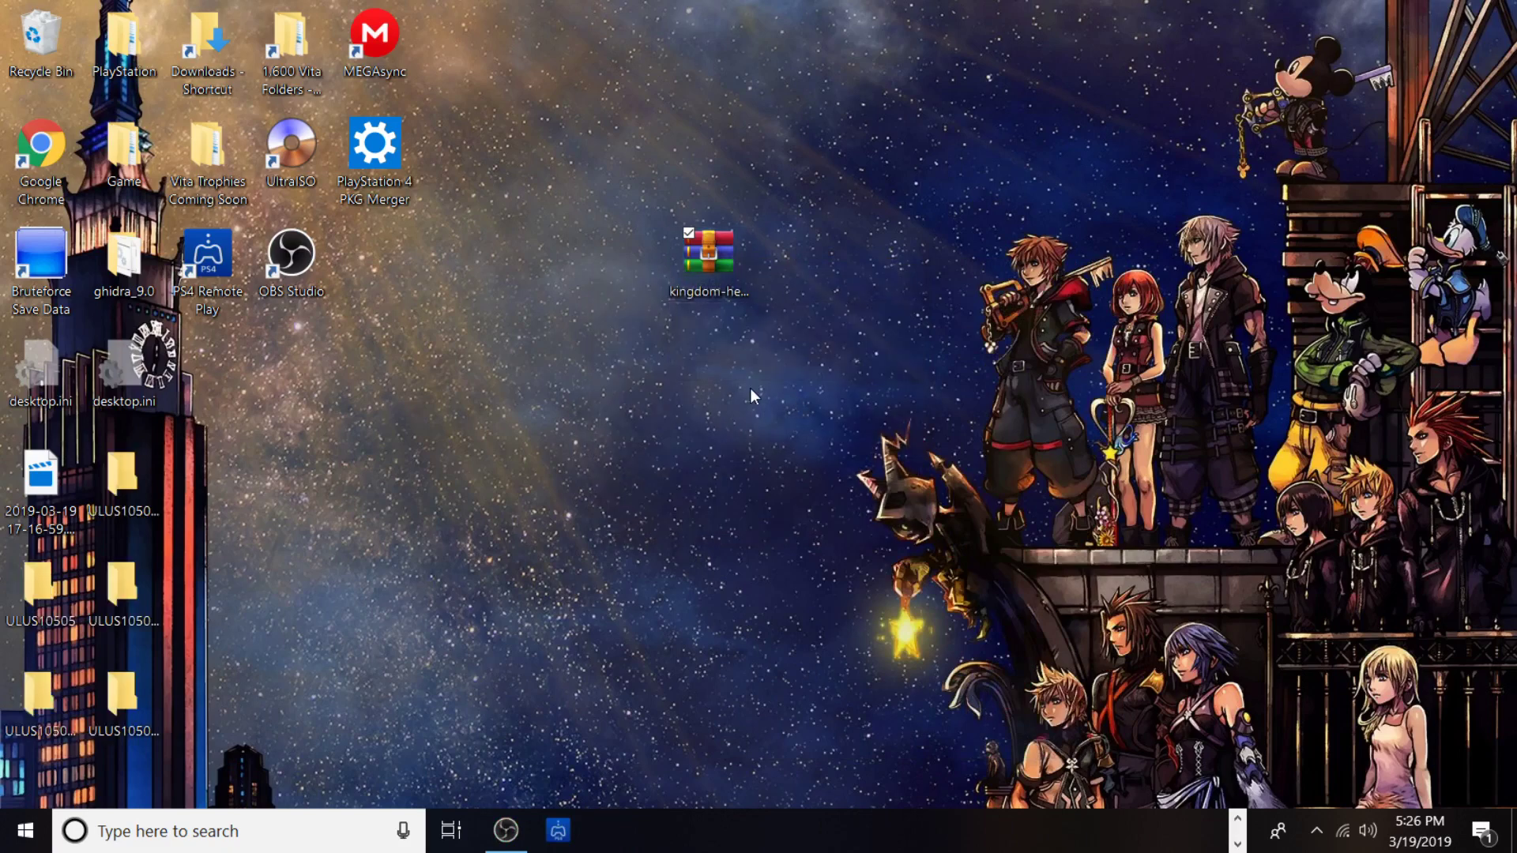
Move the 2019-03-19 video file on the desktop away from the extracted ULUS folders.
left_click(26, 609)
left_click_drag(40, 486, 362, 431)
View the save files inside the extracted ULUS105050003 folder and close its window.
left_click(142, 709)
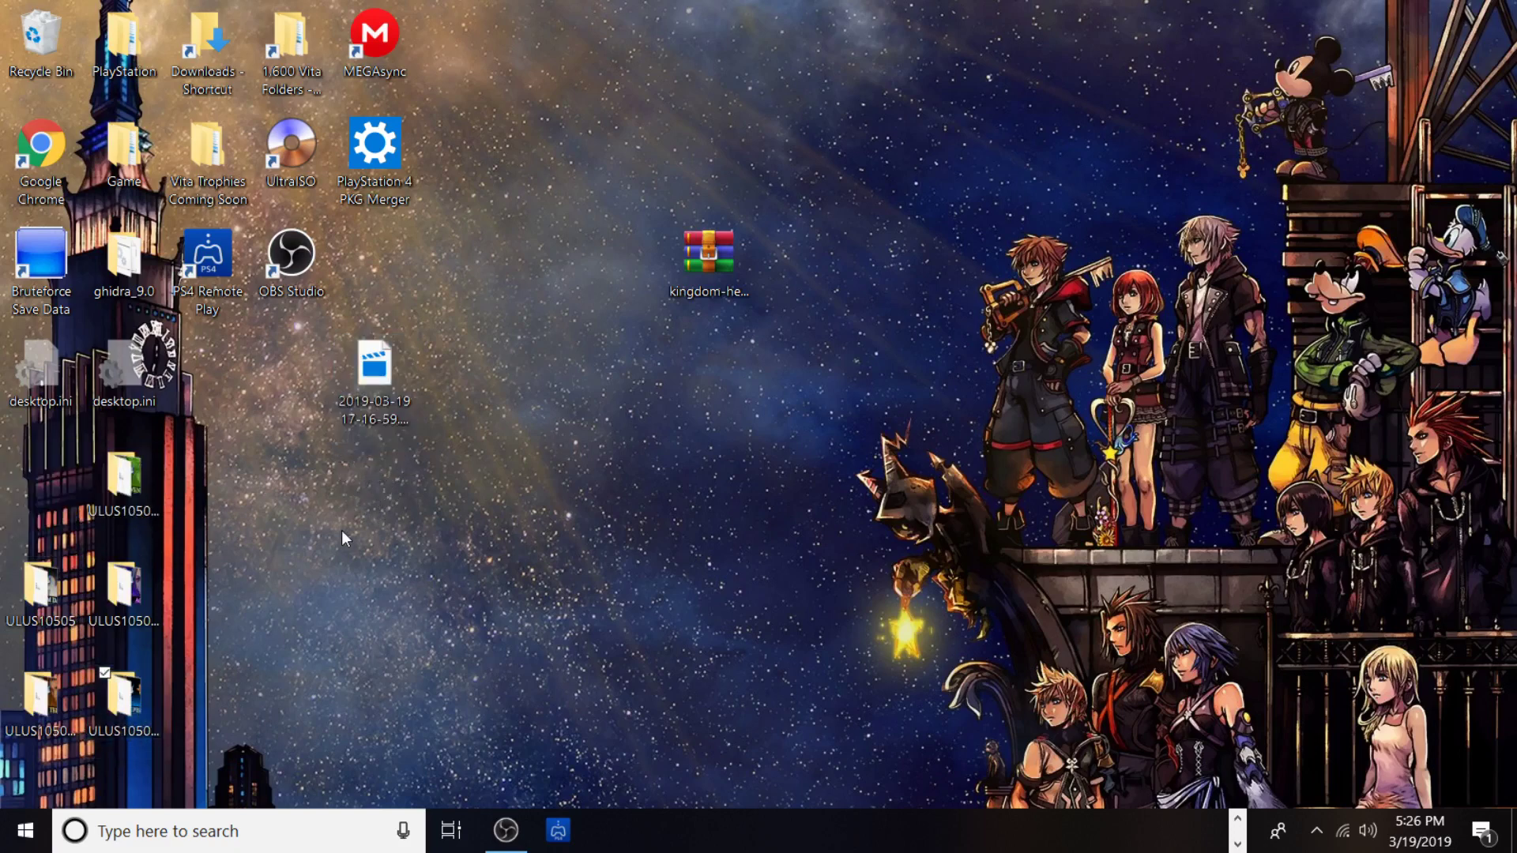
key("Return")
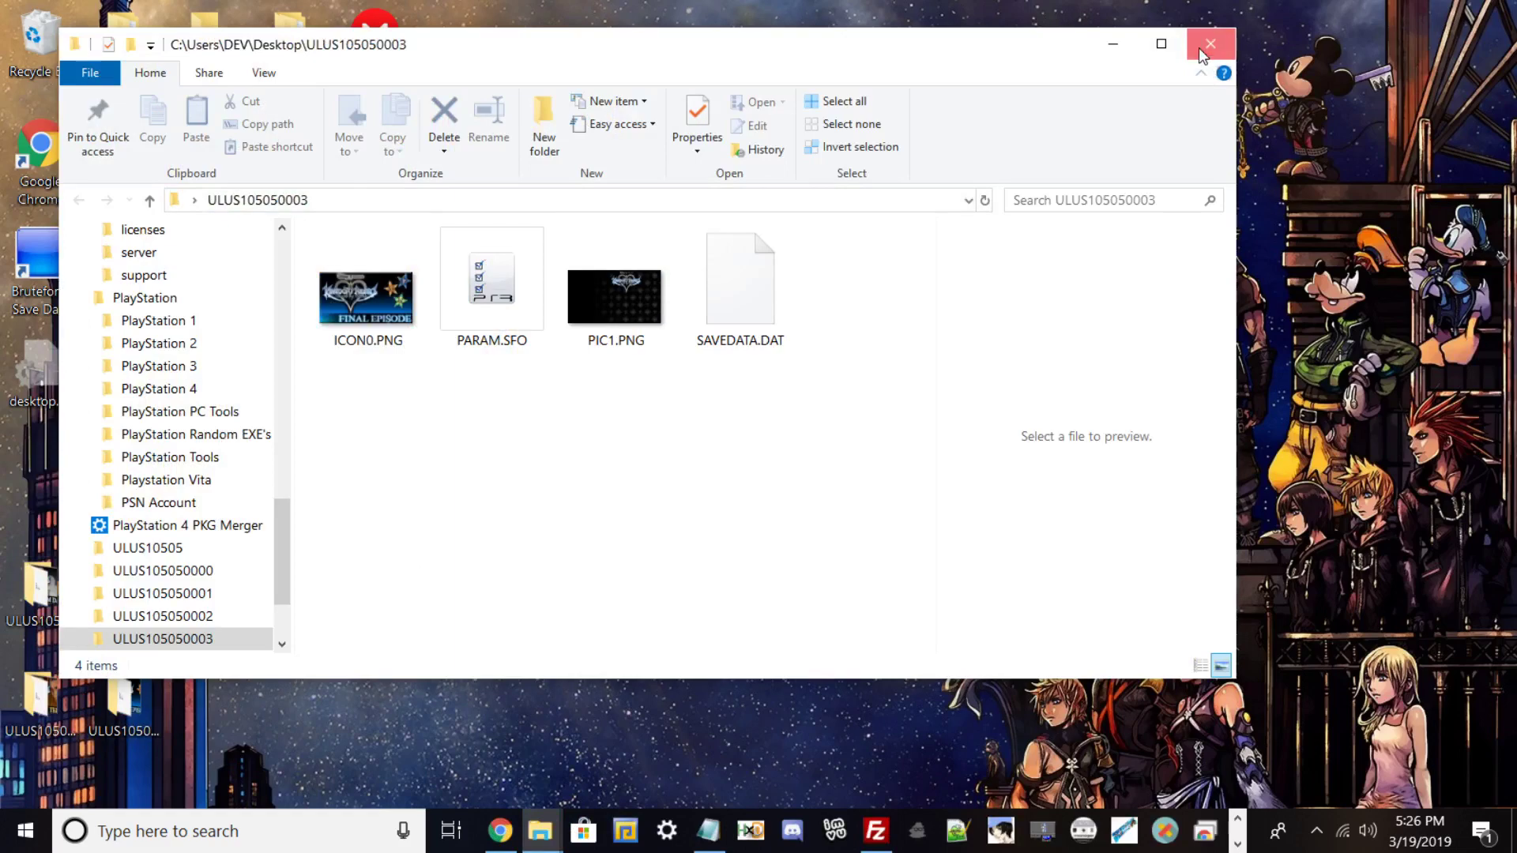
left_click(1210, 44)
Arrange the extracted ULUS save folders in a single row on the desktop.
left_click_drag(143, 484, 229, 593)
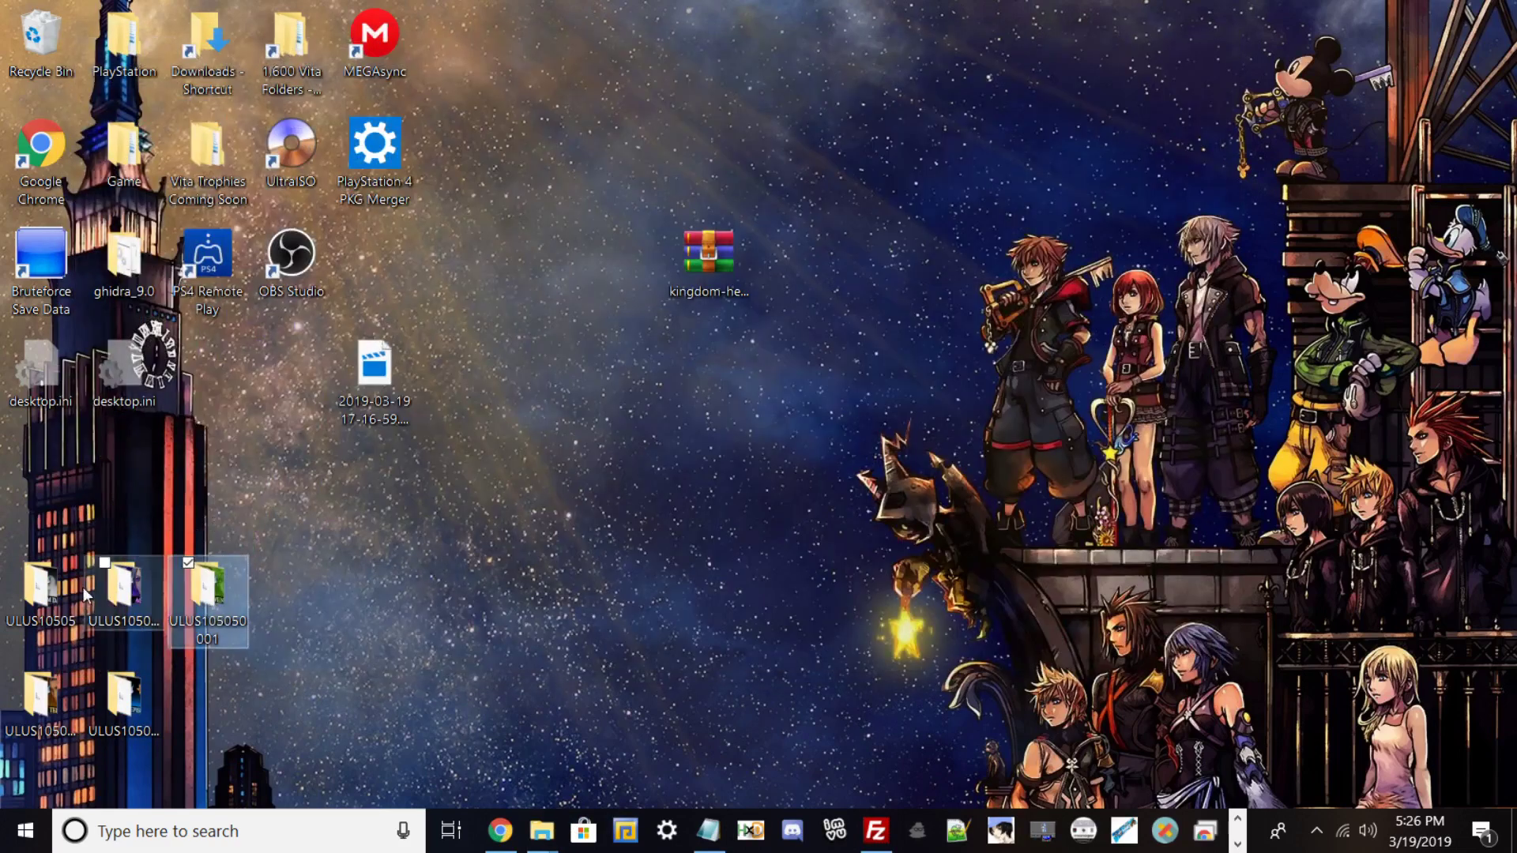
left_click_drag(63, 588, 308, 600)
left_click_drag(103, 706, 368, 610)
left_click_drag(40, 699, 41, 599)
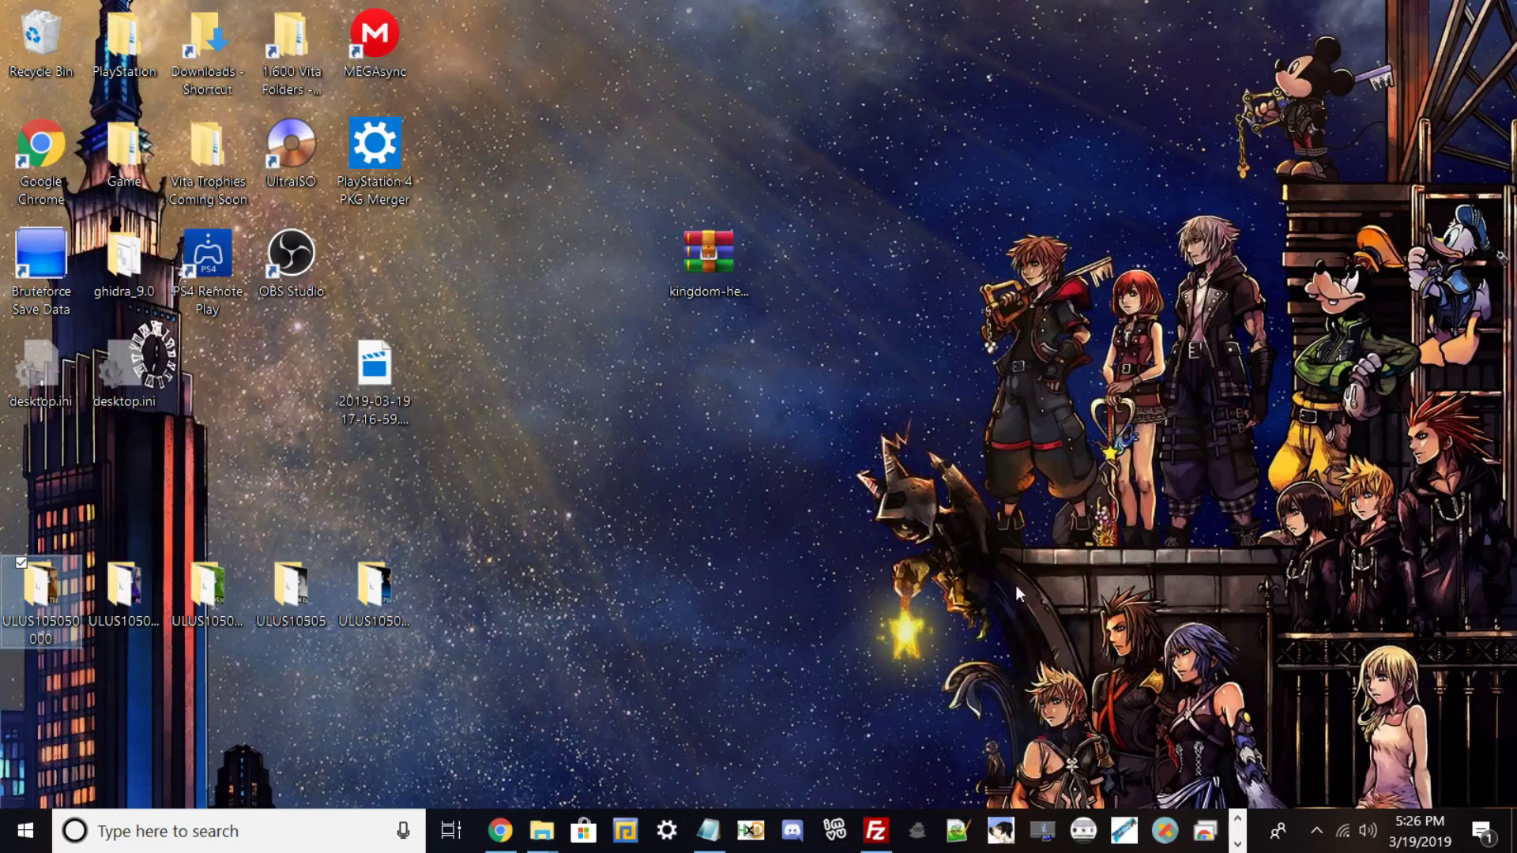
Switch to FileZilla, reconnect to the PS Vita and go up from VPKs to the ux0: folder.
left_click(877, 832)
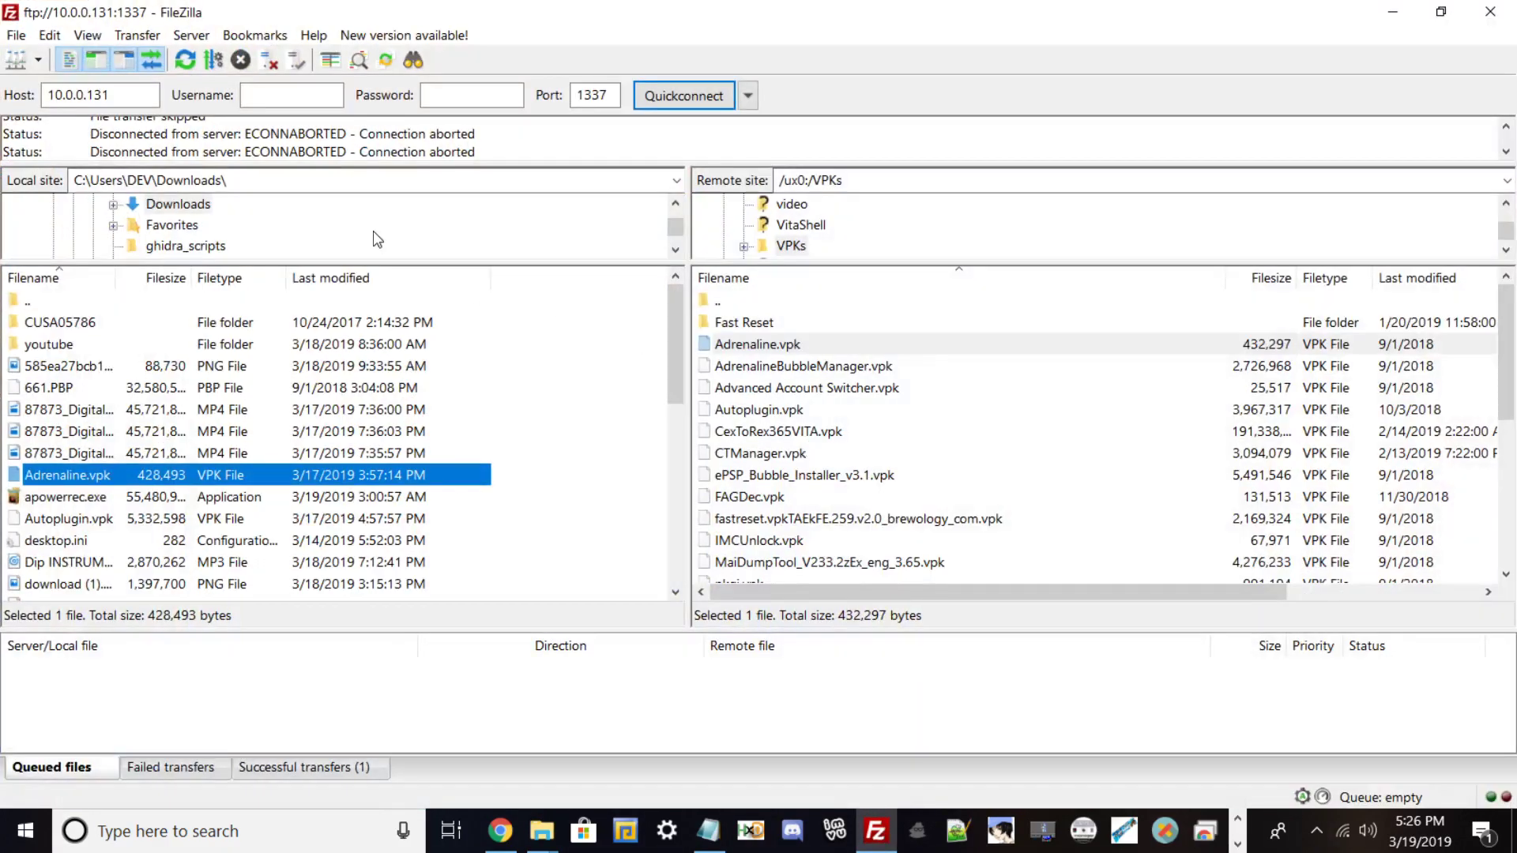
double_click(726, 310)
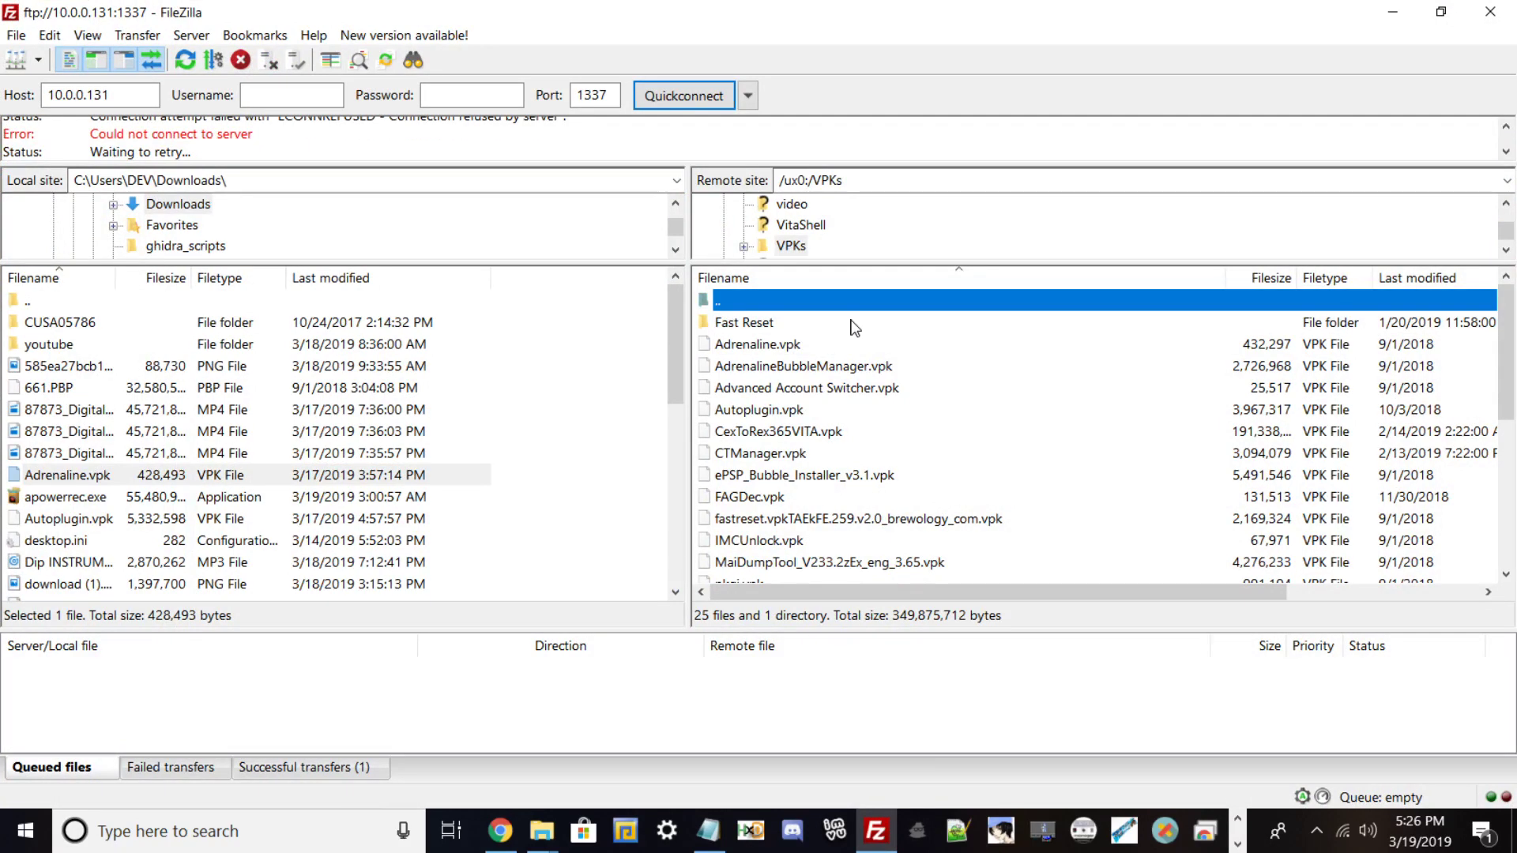
double_click(777, 306)
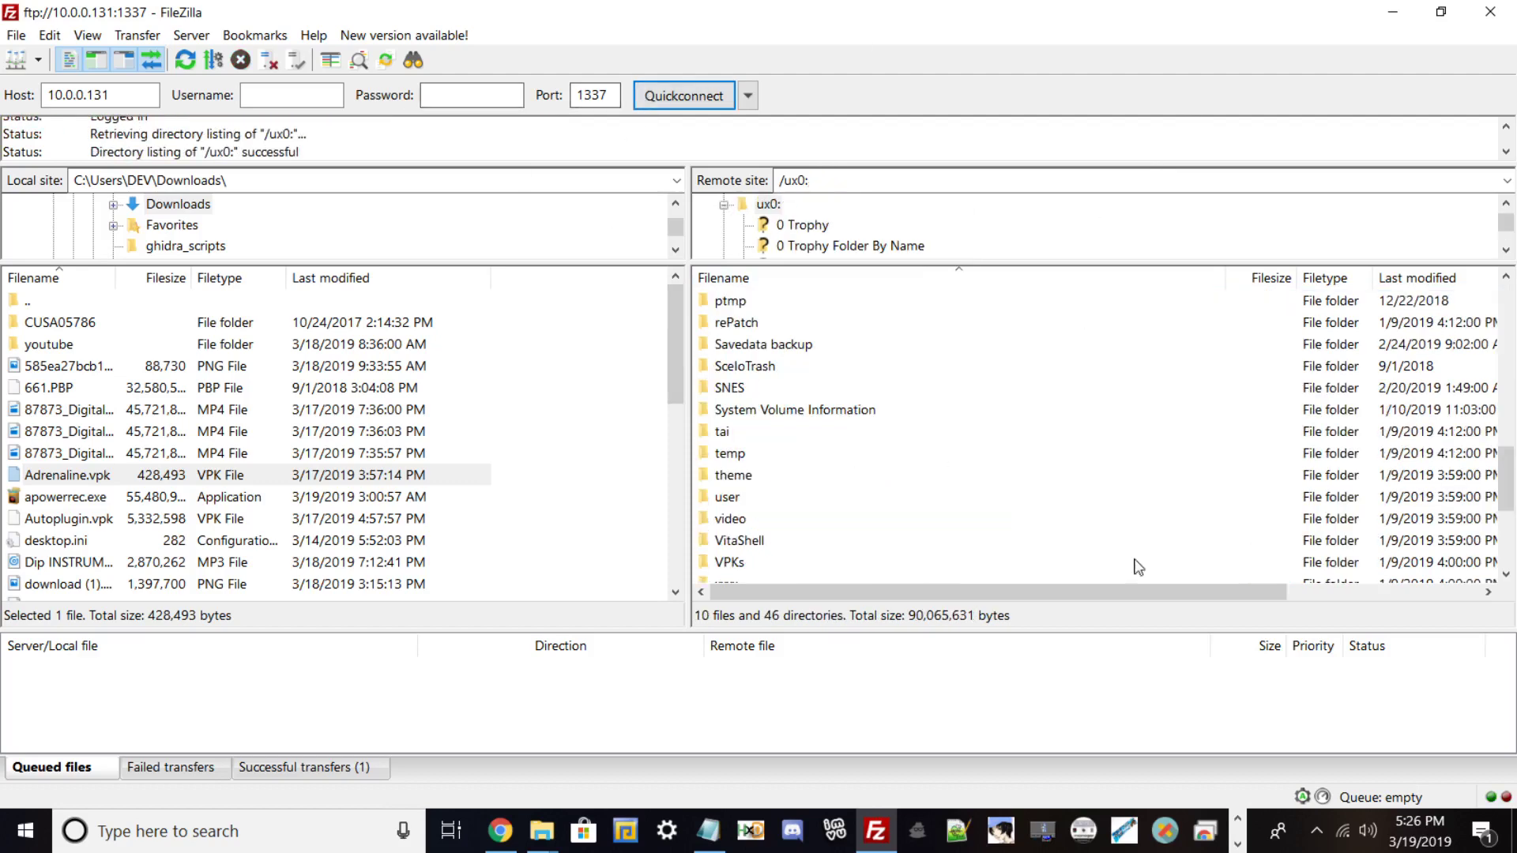
Enlarge the file lists and open pspemu/PSP/SAVEDATA on the remote side.
left_click(743, 301)
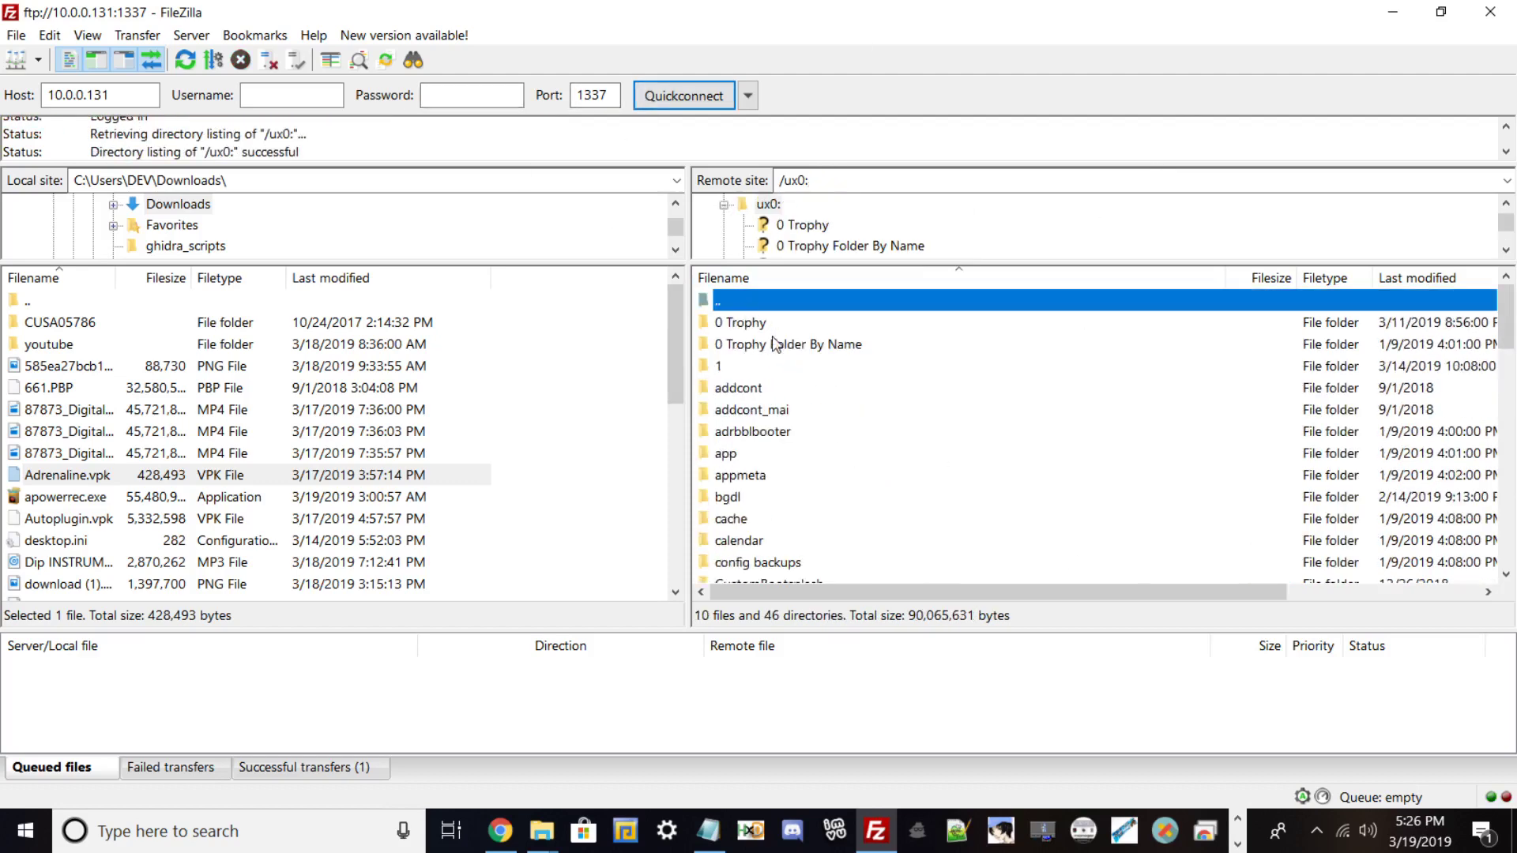
scroll(806, 417, "down", 3)
scroll(852, 452, "down", 1)
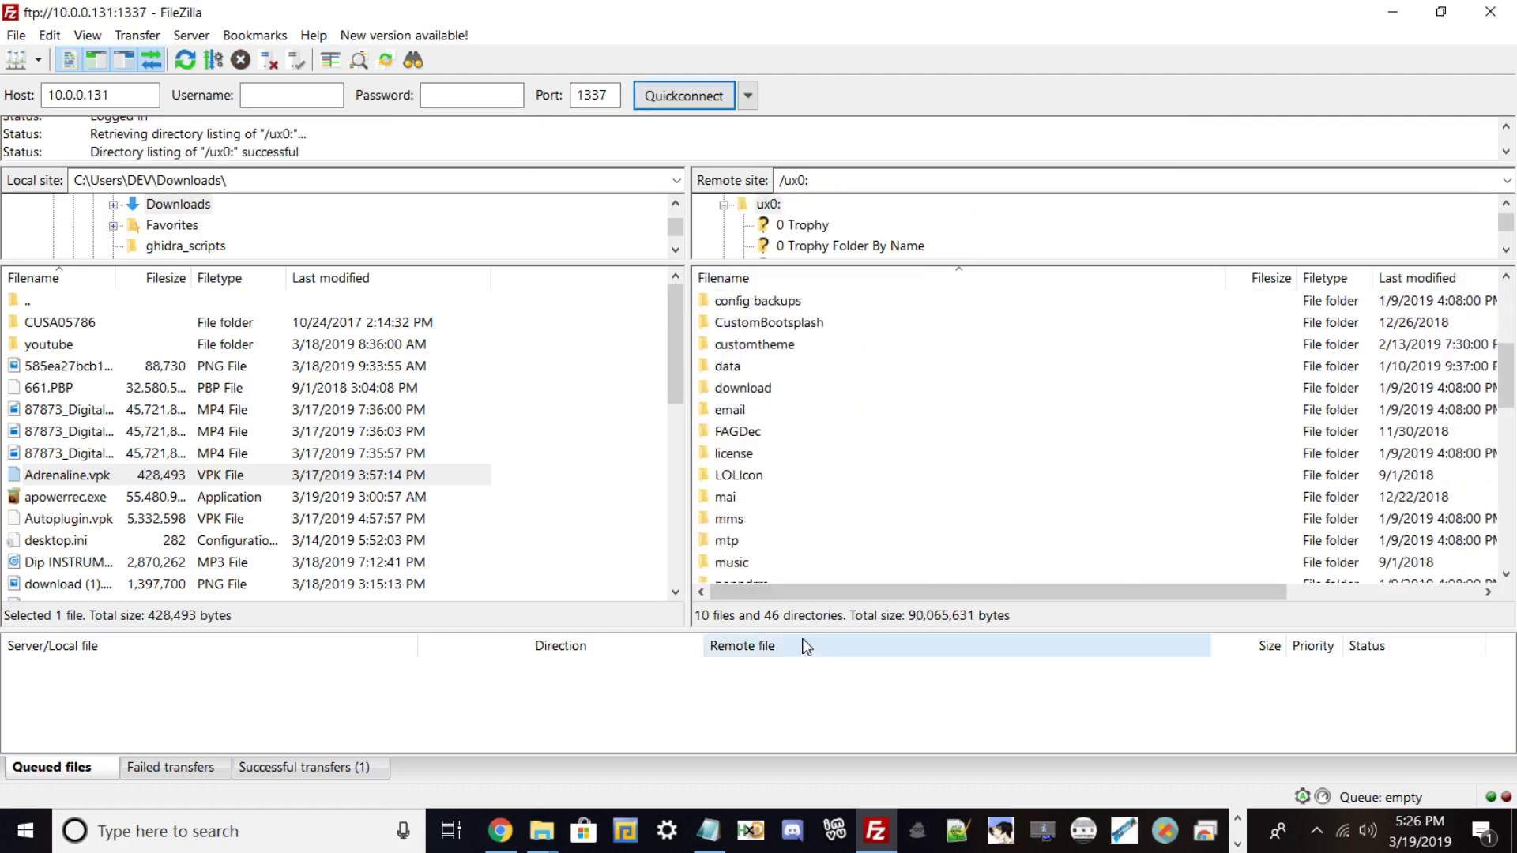
left_click_drag(812, 629, 818, 717)
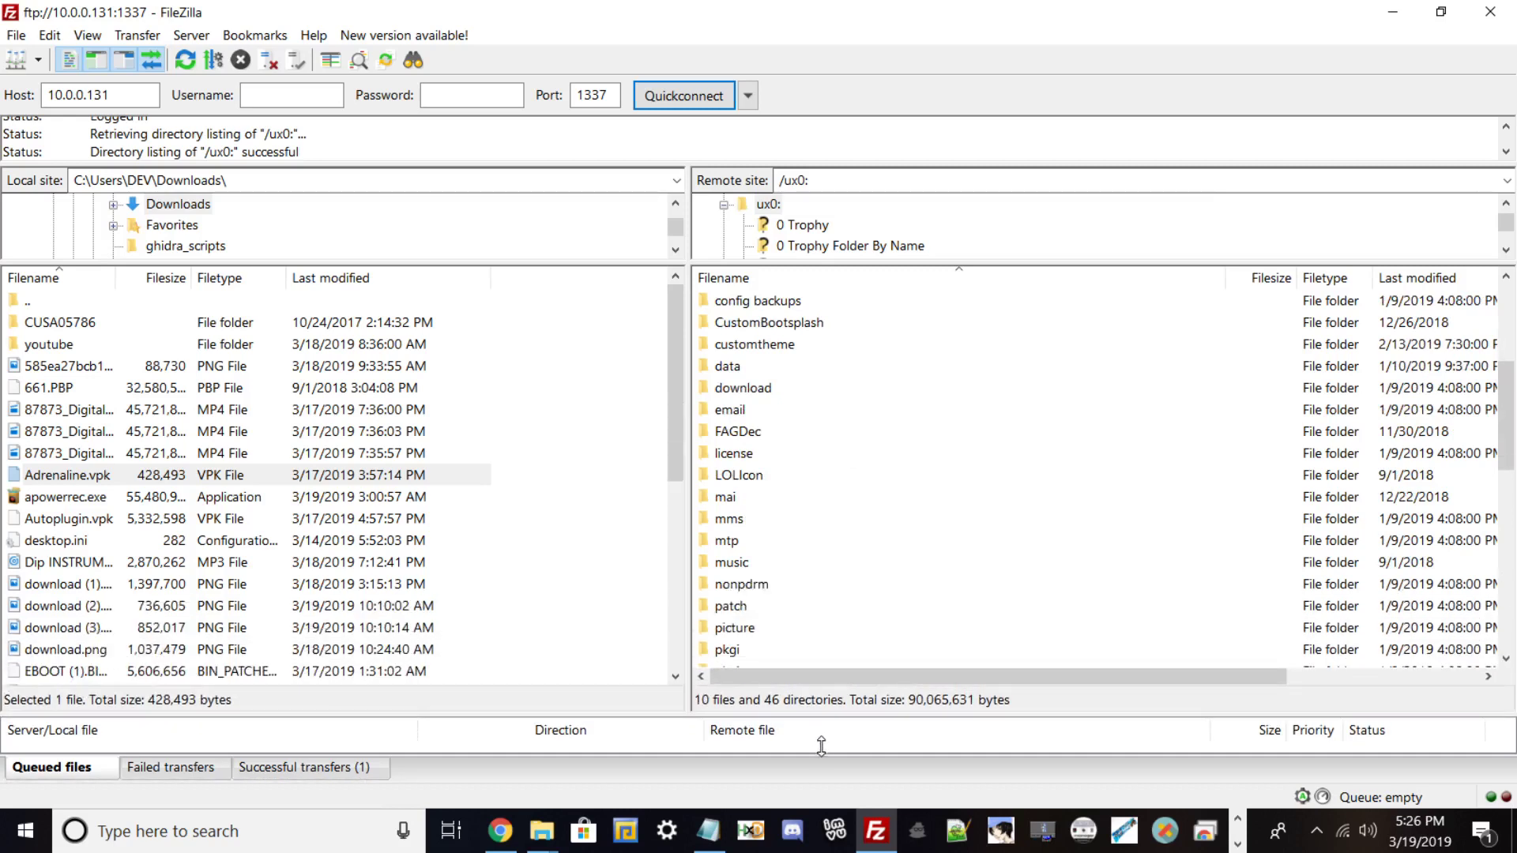
double_click(757, 605)
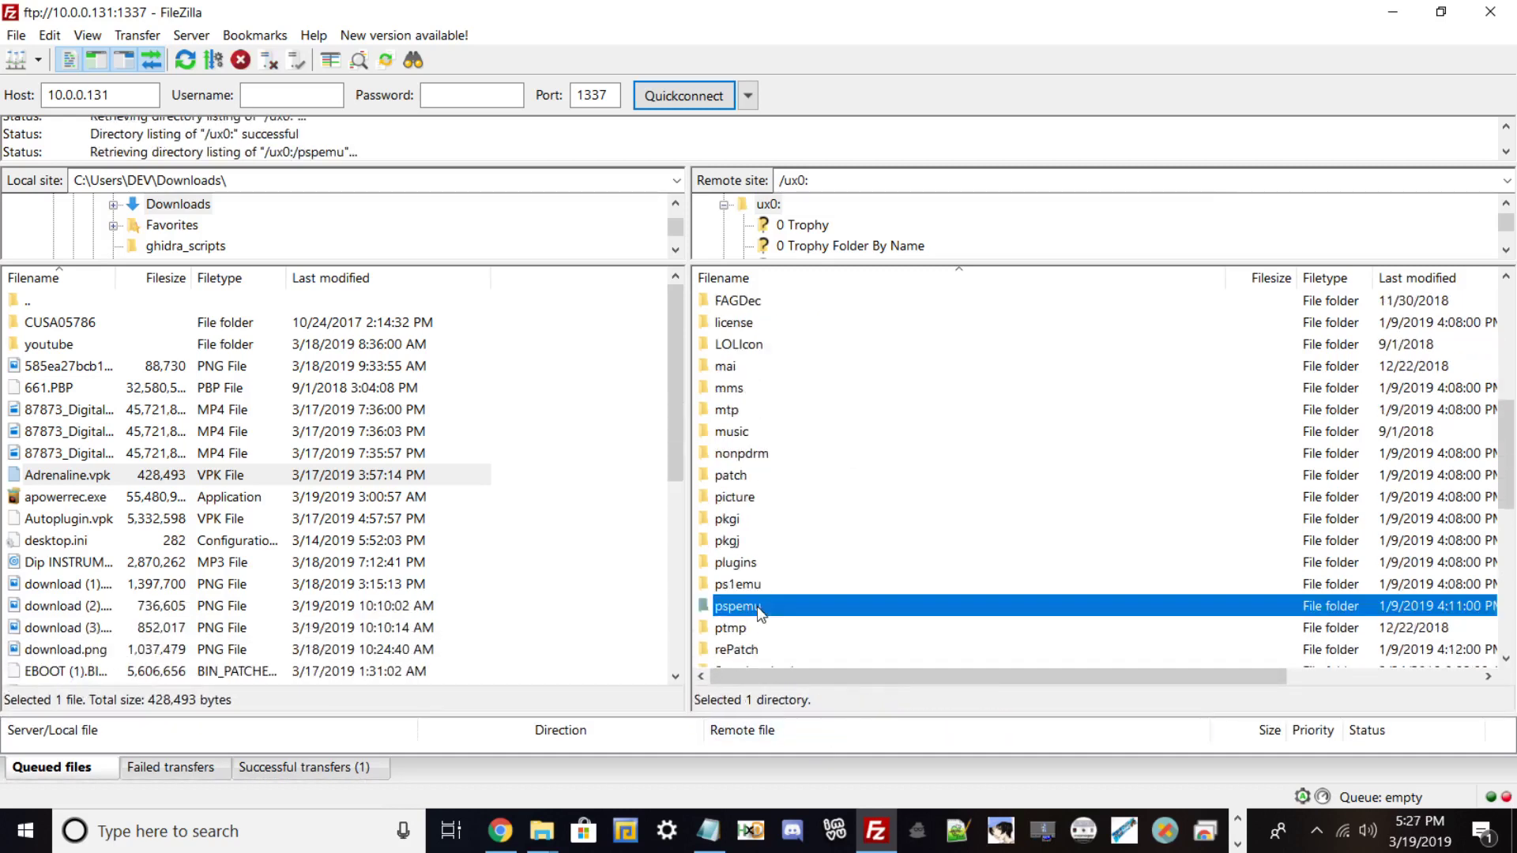
double_click(753, 368)
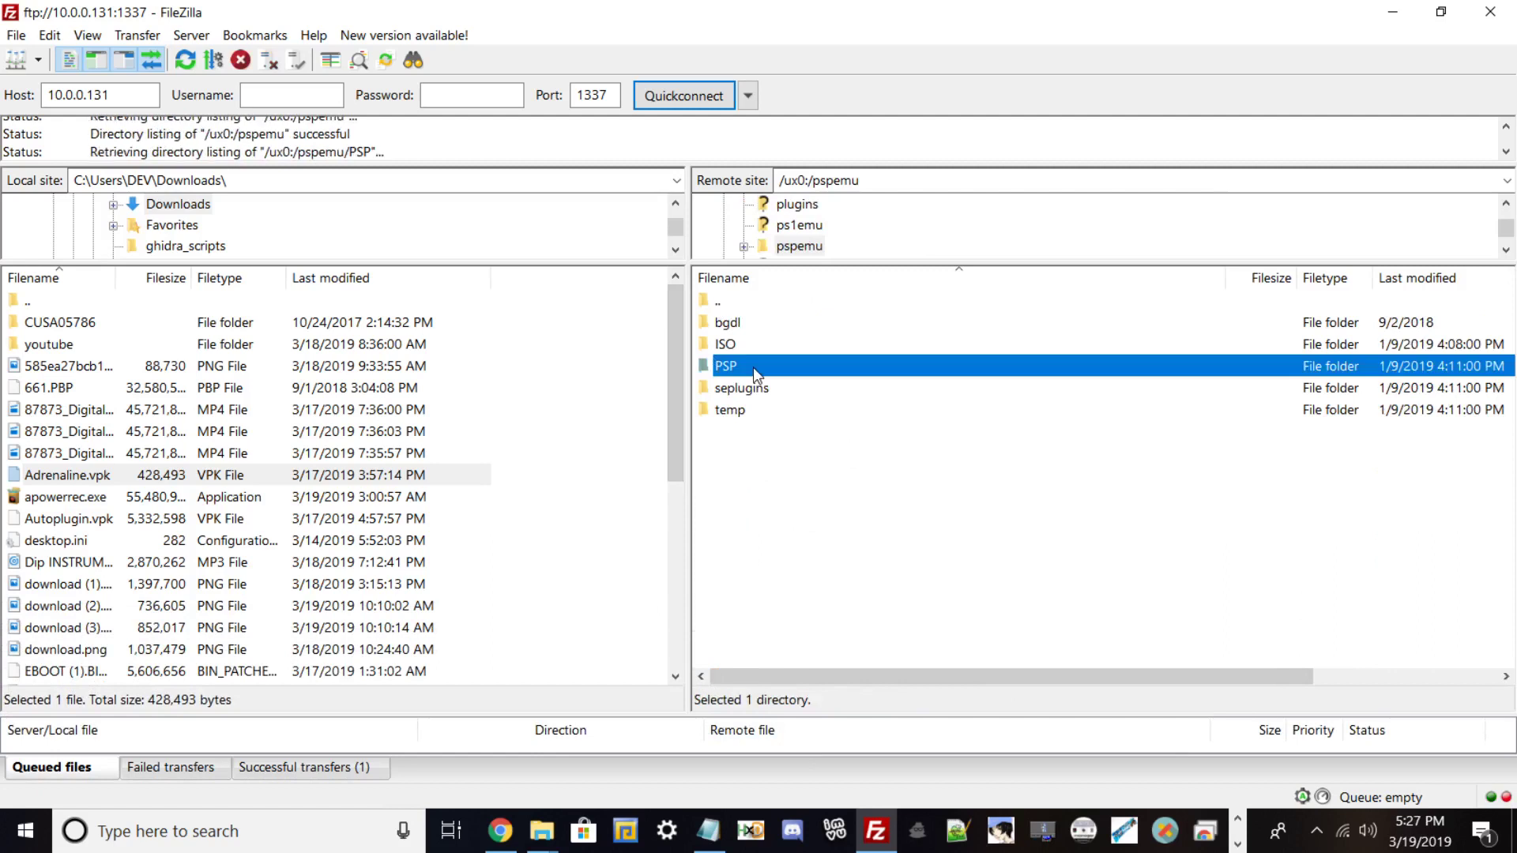
left_click(764, 373)
double_click(763, 373)
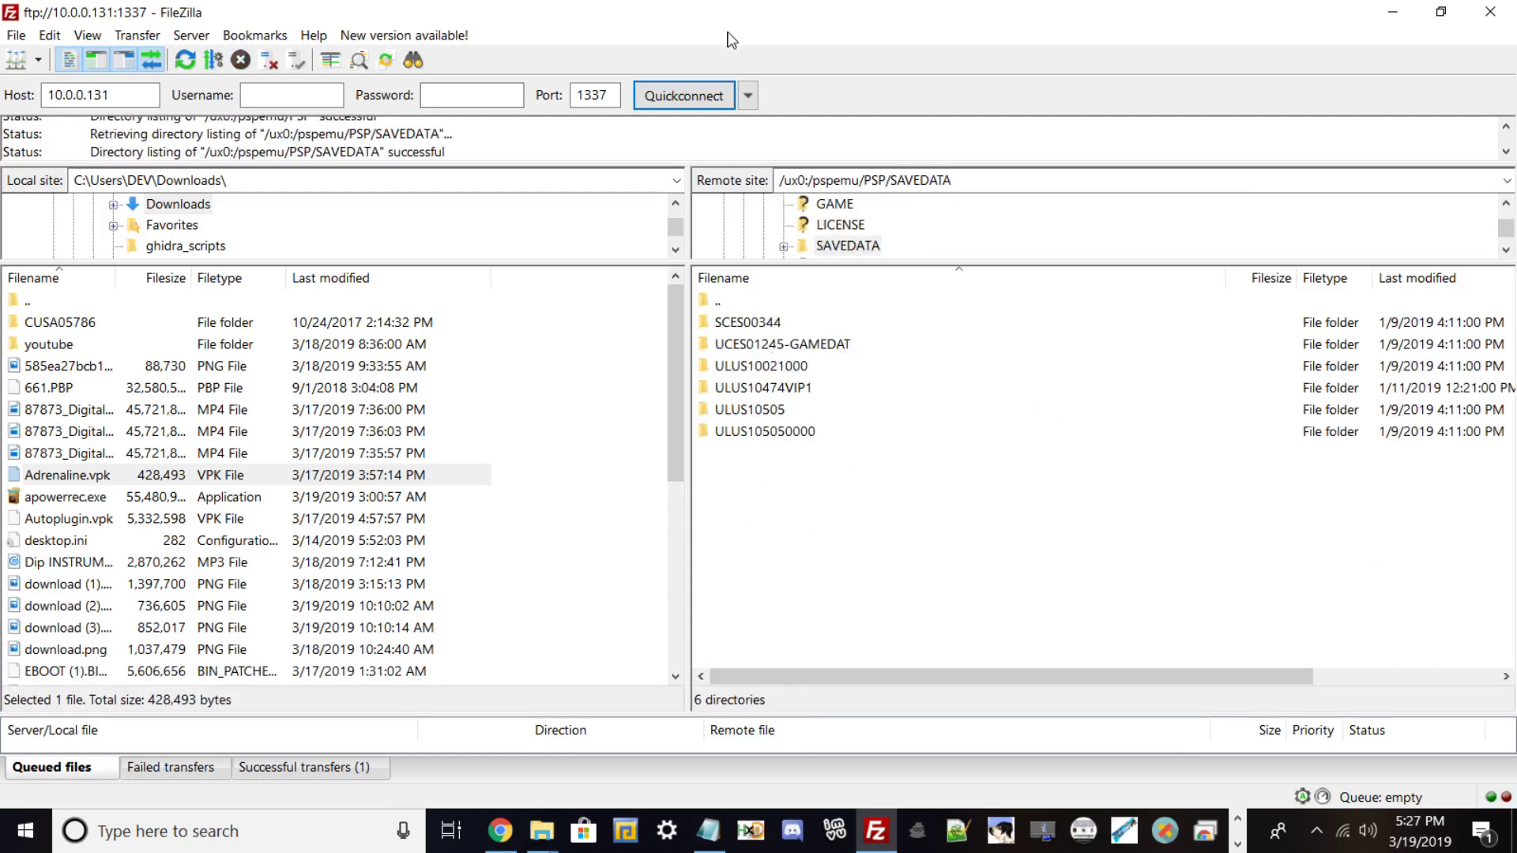
Upload all five ULUS folders from the desktop to the Vita's SAVEDATA folder, always overwriting existing files.
left_click_drag(658, 22, 1060, 103)
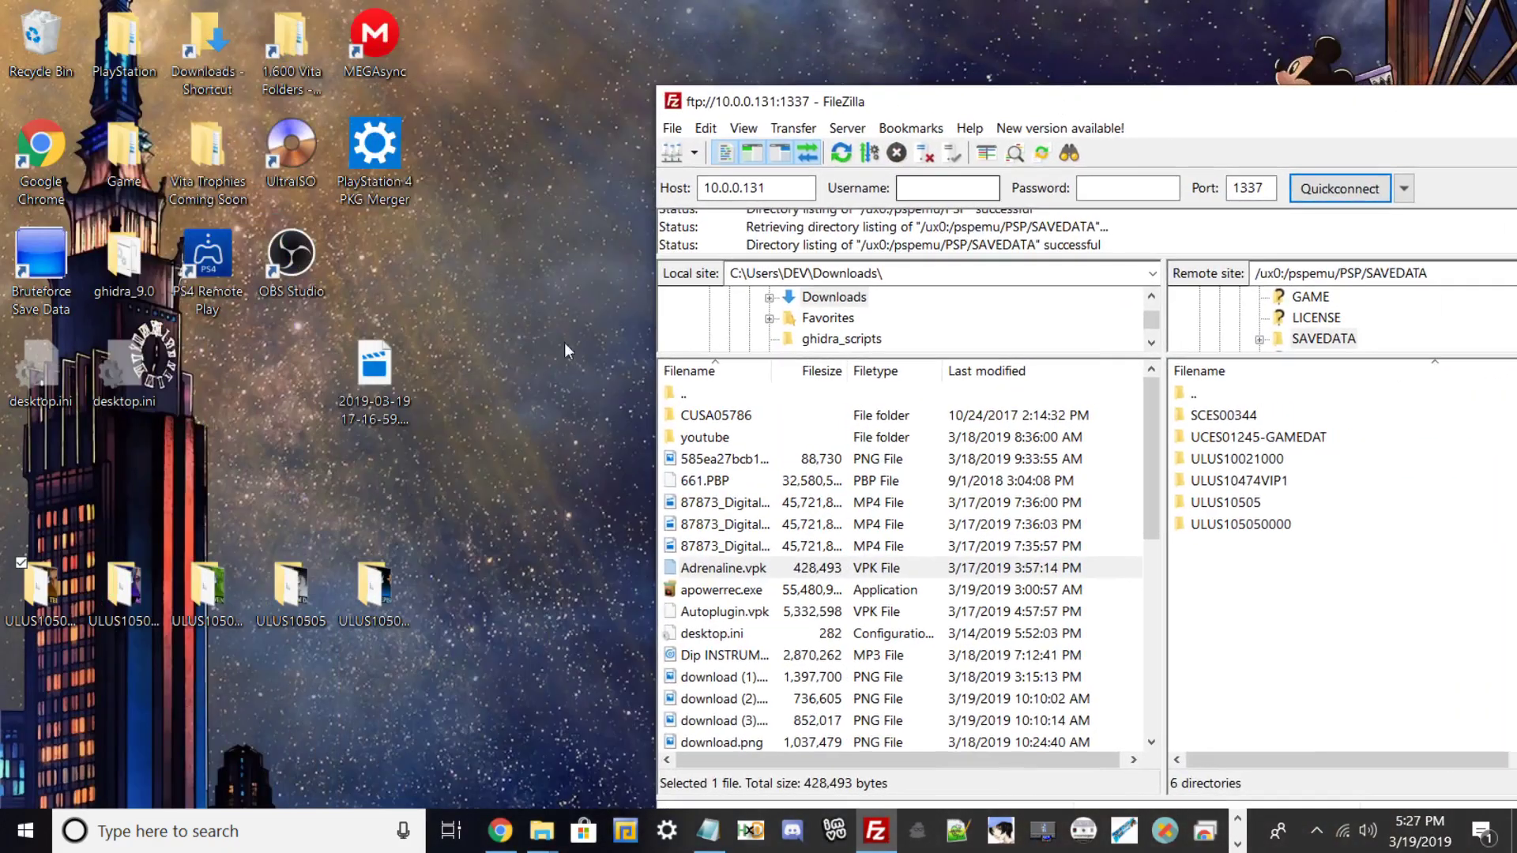
left_click_drag(491, 559, 1343, 632)
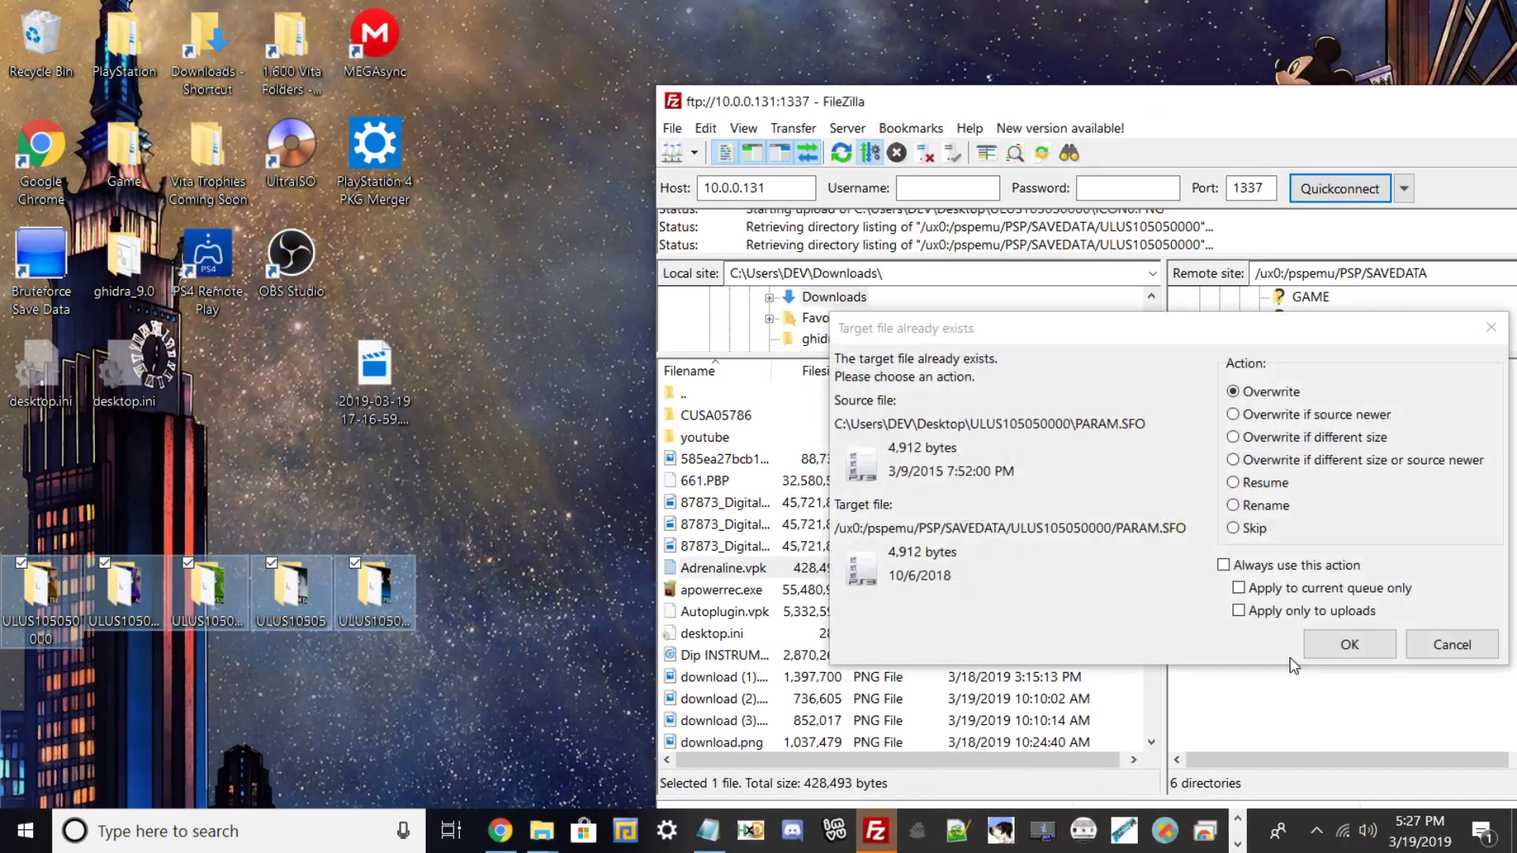
left_click(1224, 565)
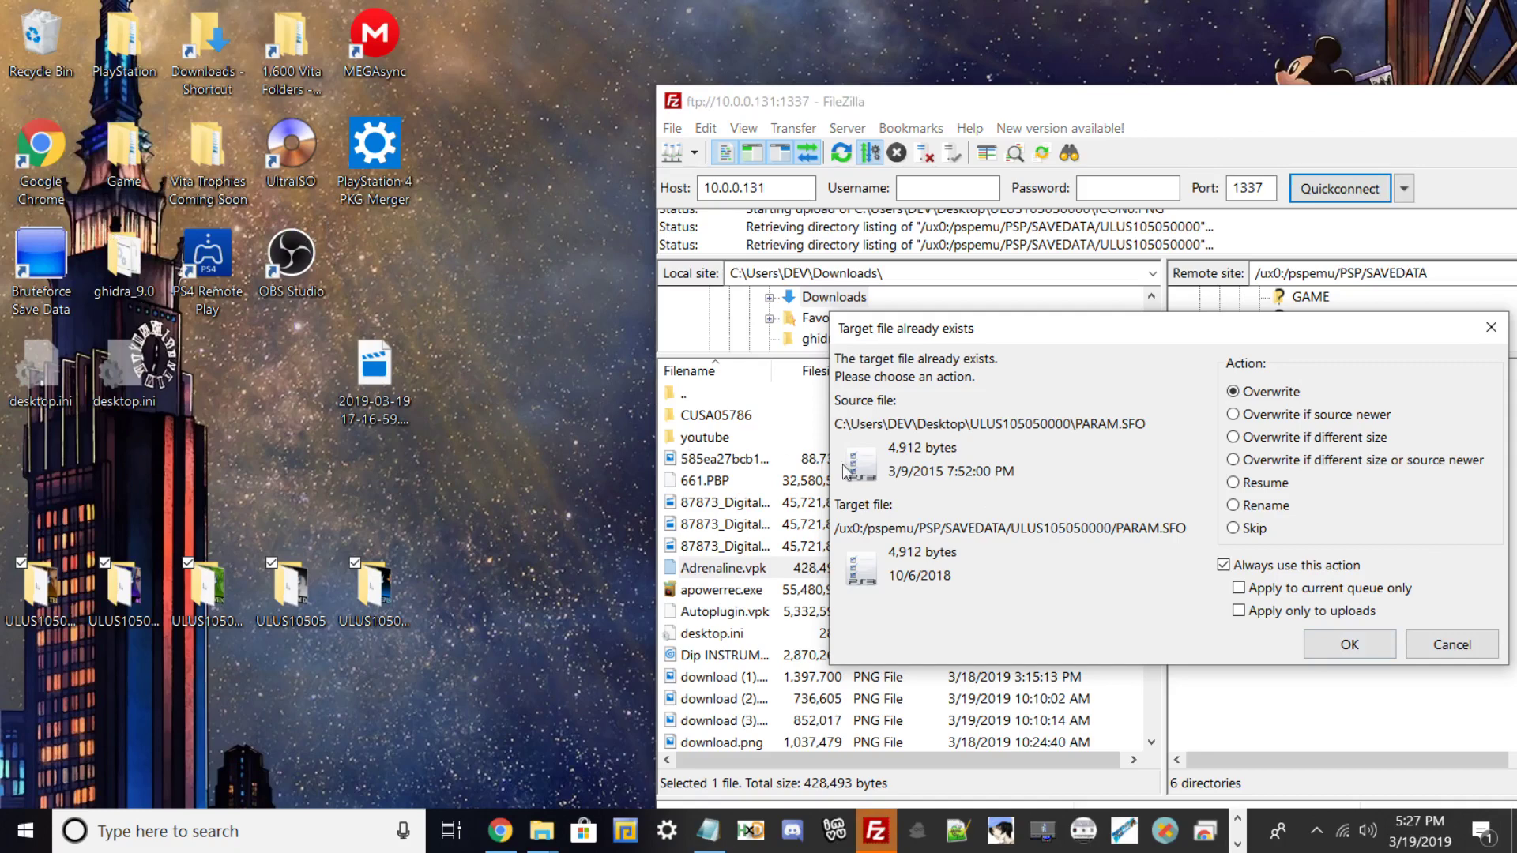
left_click(1348, 655)
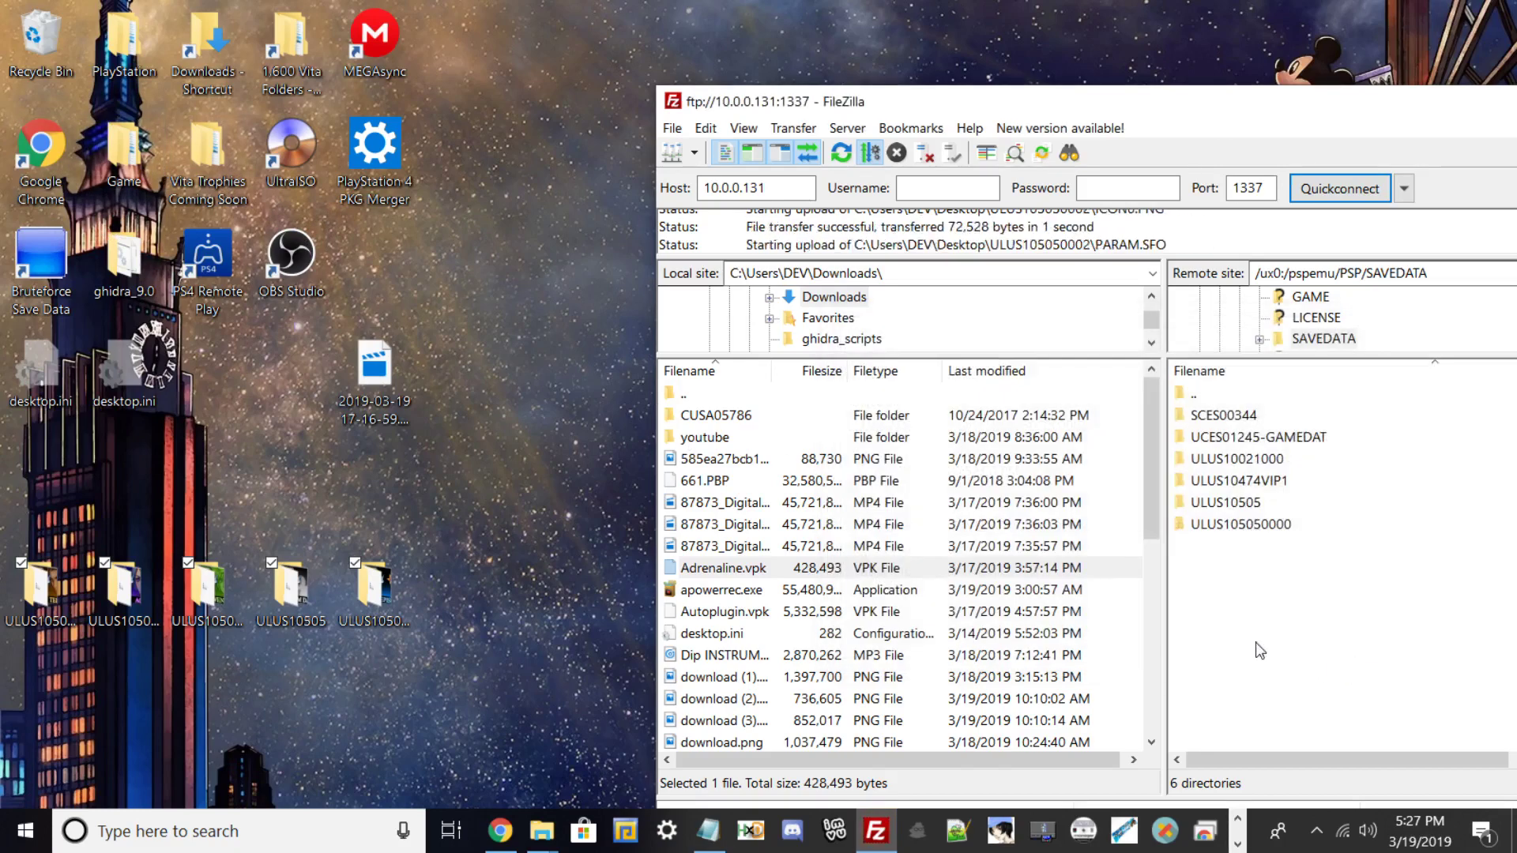
double_click(974, 101)
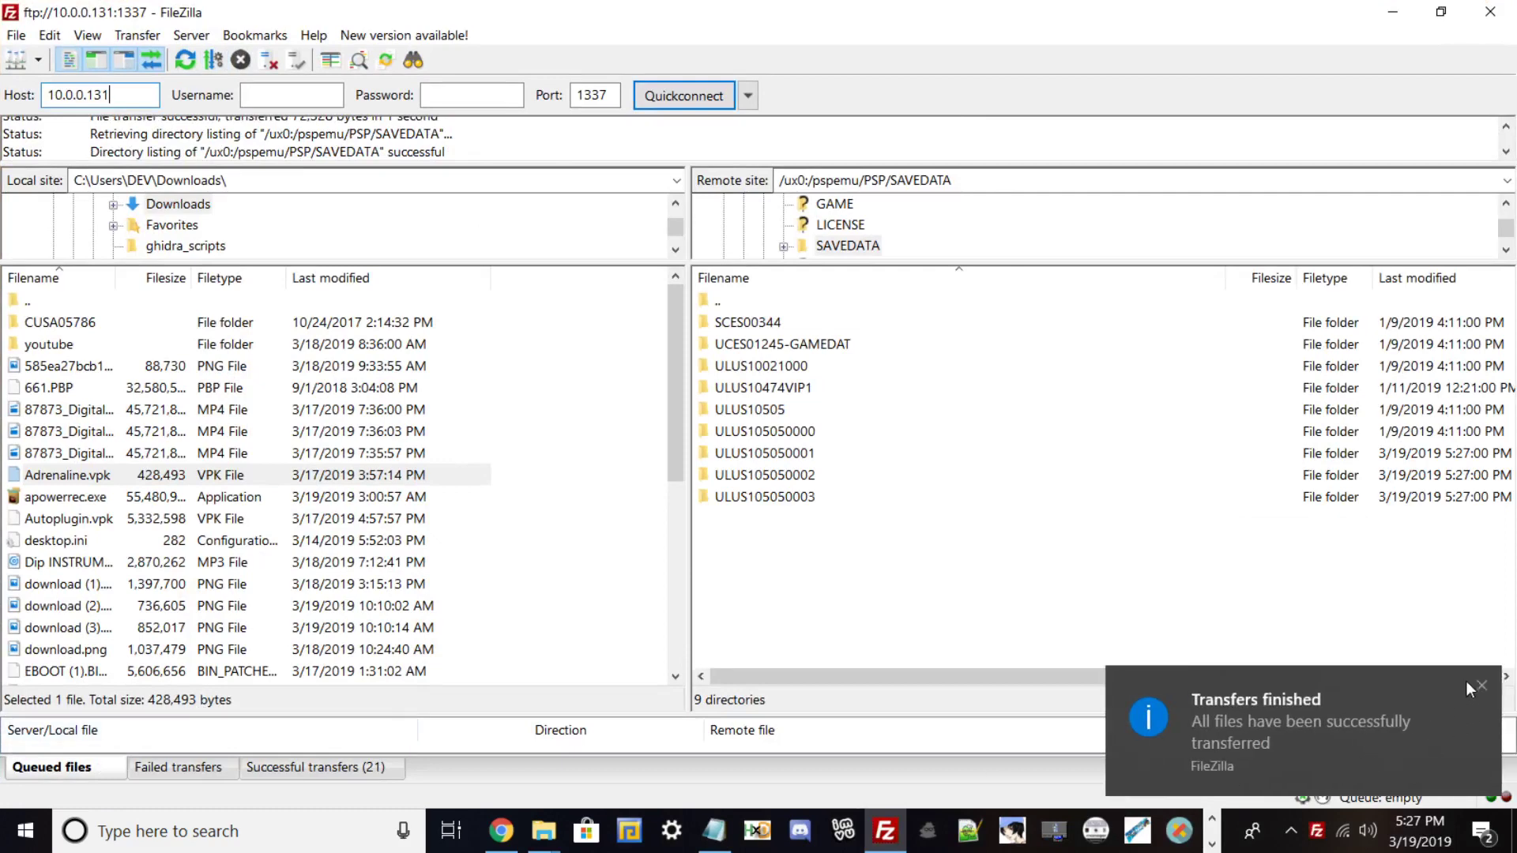
Minimize FileZilla and switch to OBS Studio to show the PS Vita's screen.
left_click(885, 830)
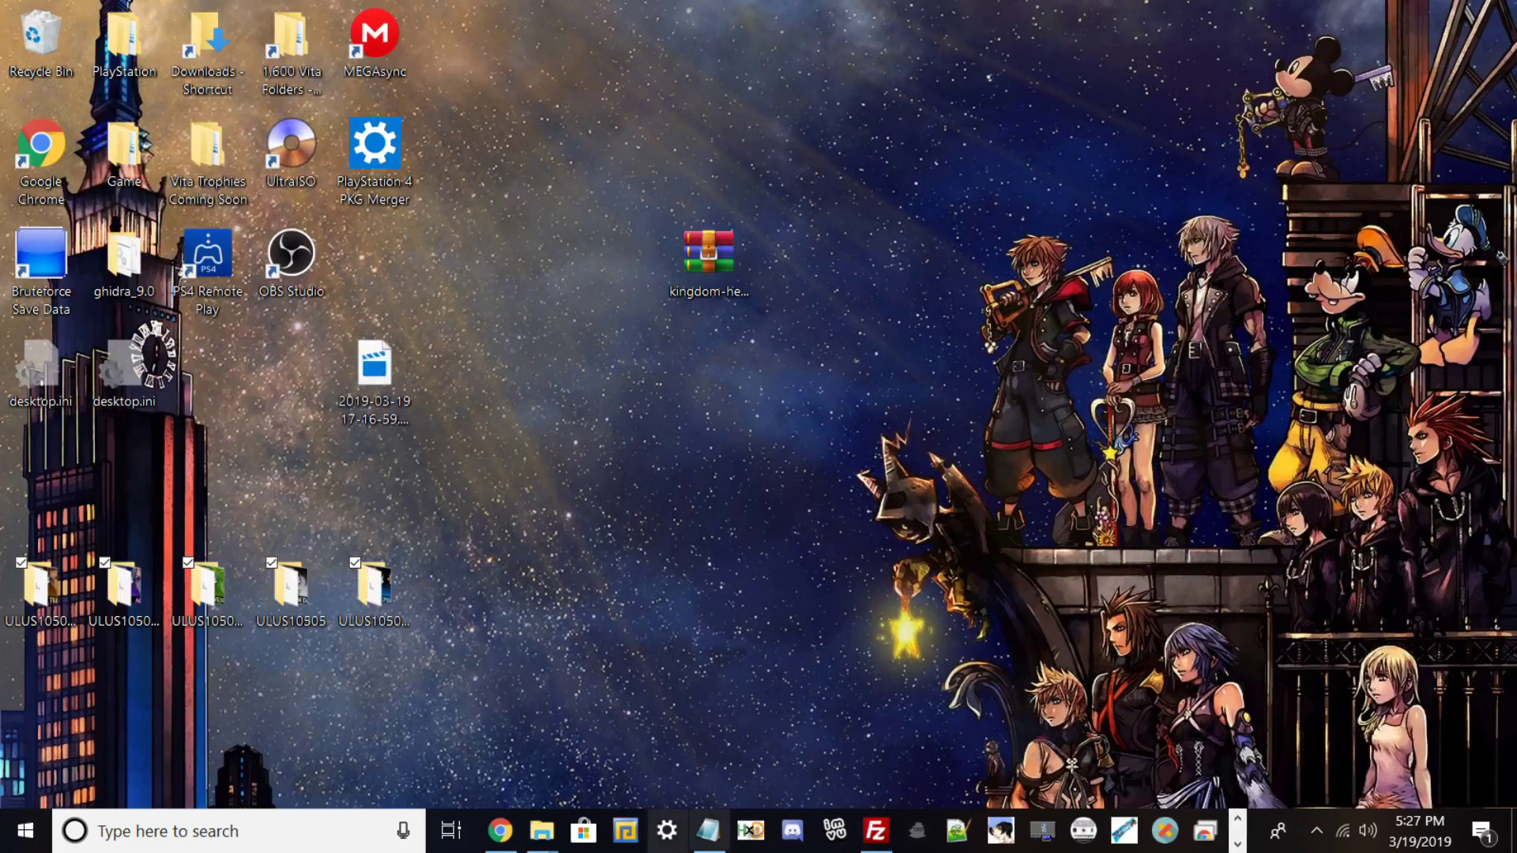
left_click(1240, 844)
left_click(498, 848)
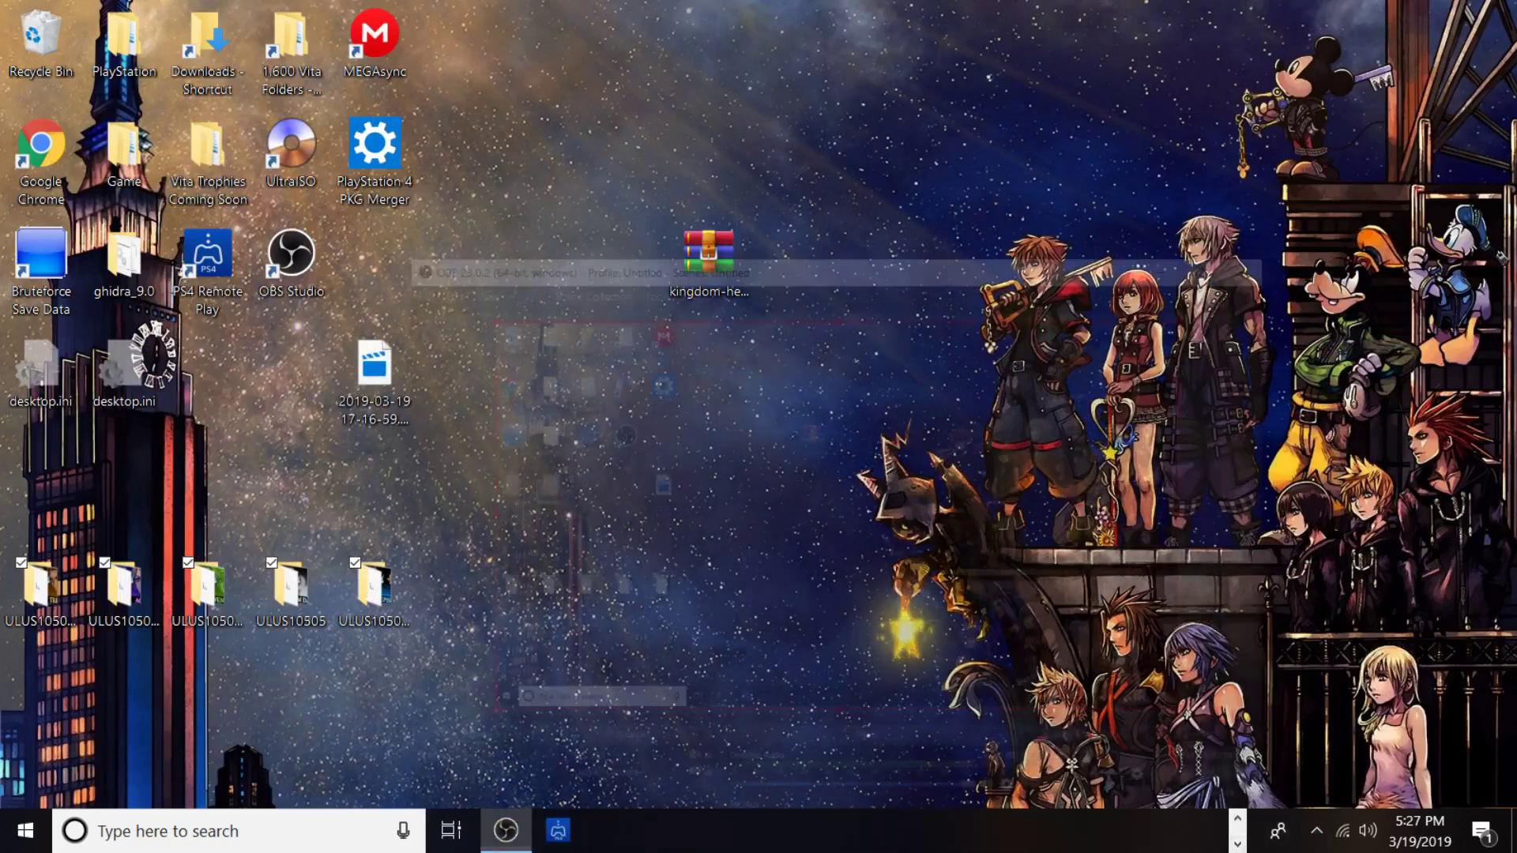
double_click(767, 141)
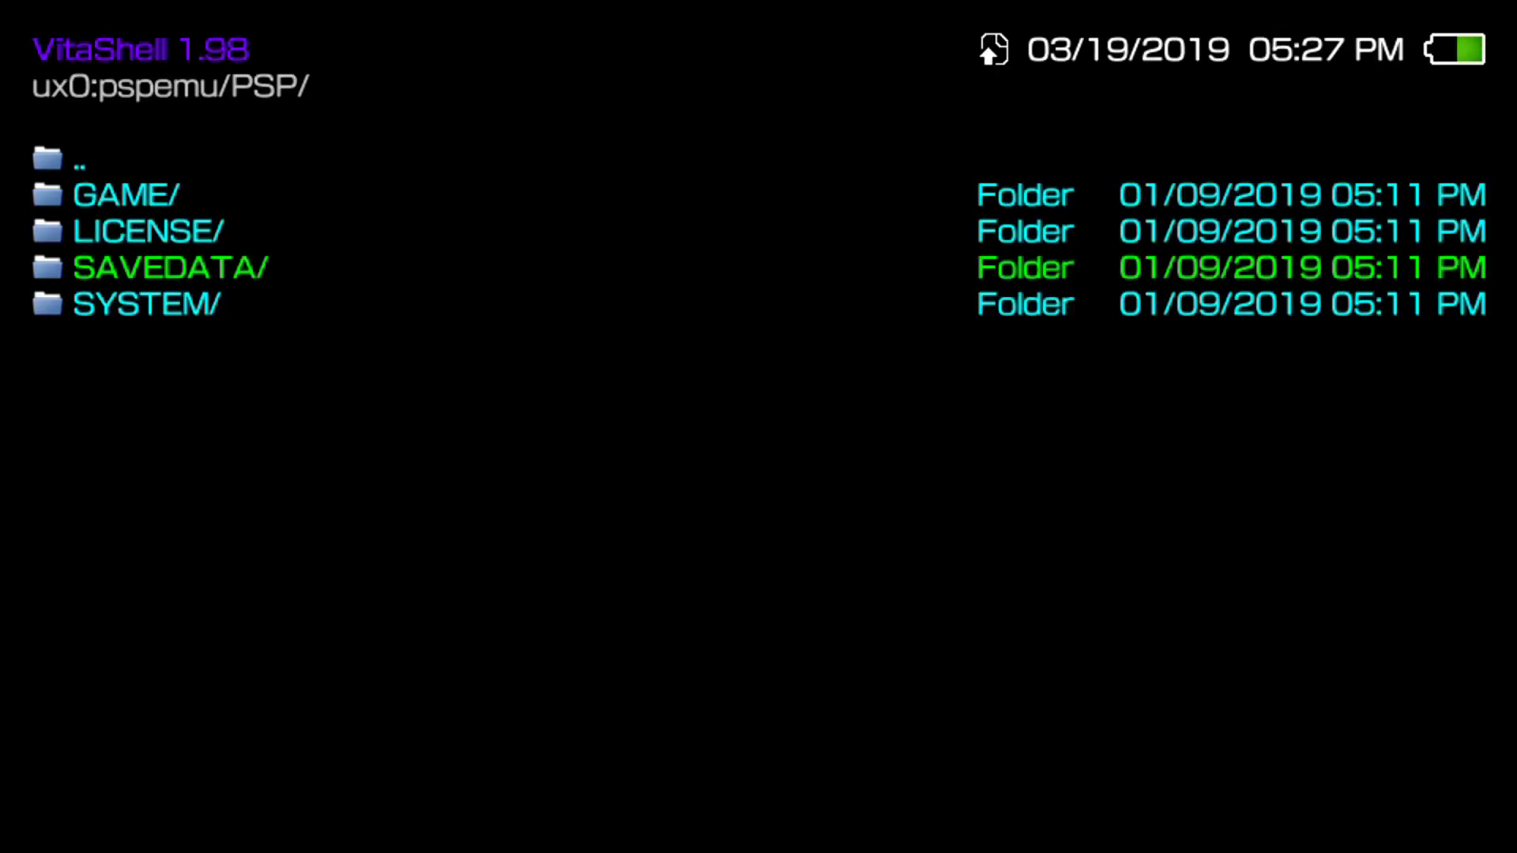
Open the SAVEDATA folder in VitaShell and go through the save folders in it.
key("Return")
key("Down")
key("Down")
key("Down")
key("Down")
key("Down")
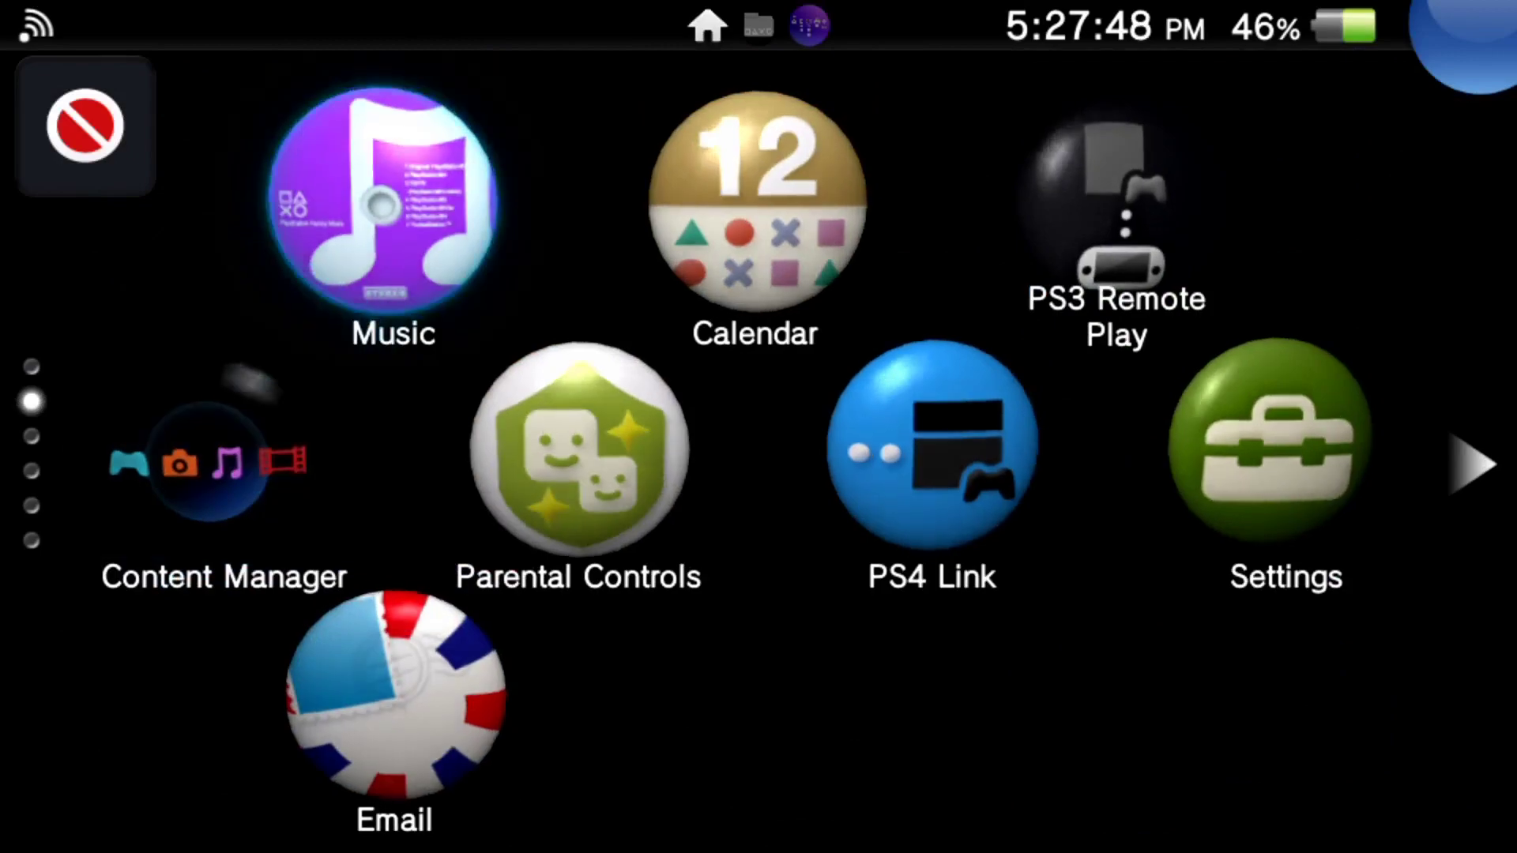
Page down through the Vita home screen and start the PSP environment.
key("Up")
key("Down")
key("Down")
key("Down")
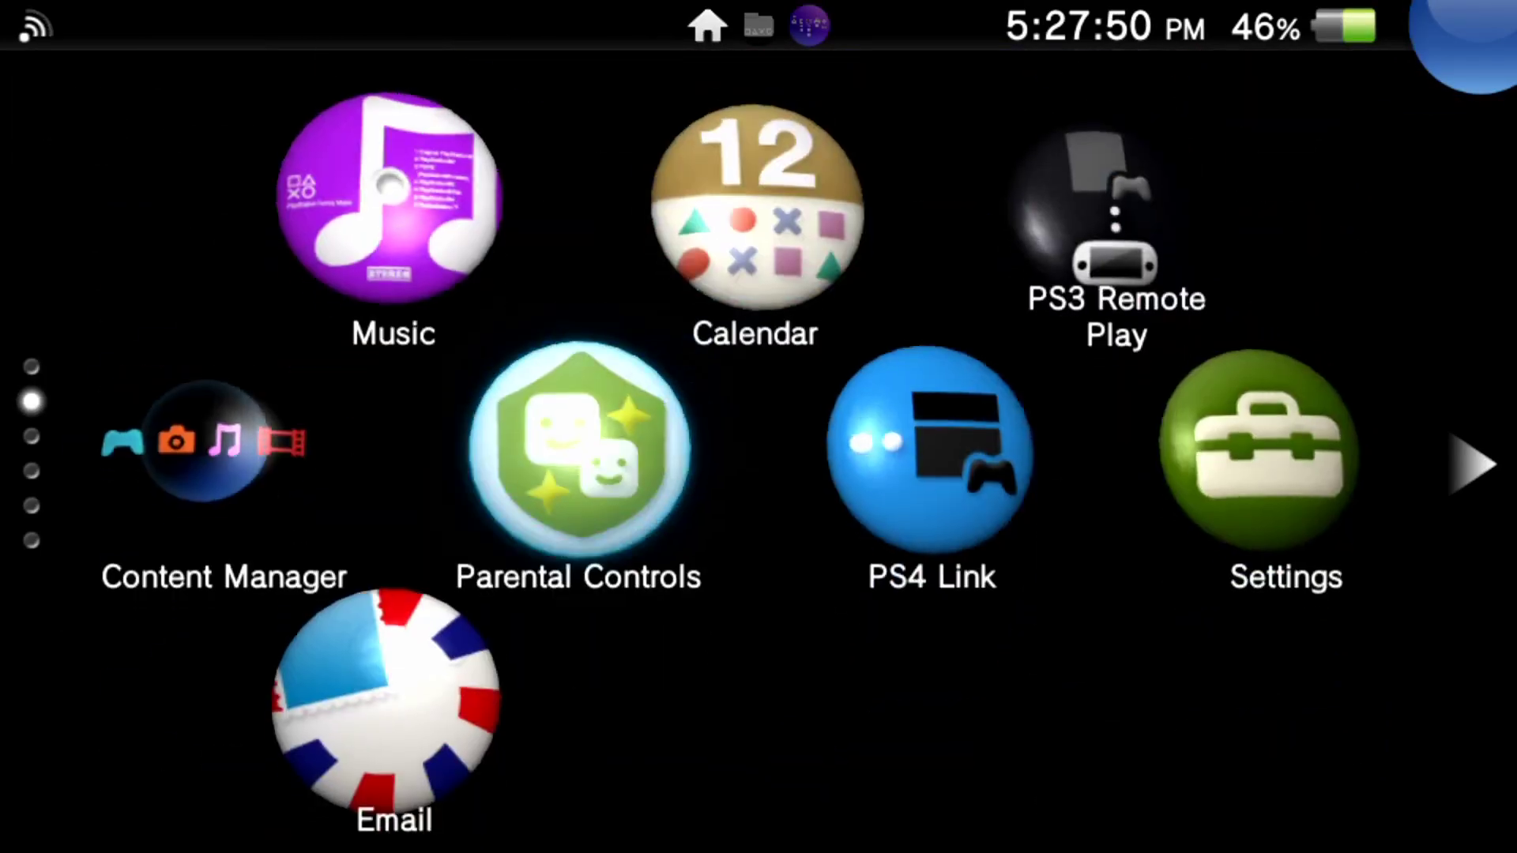
key("Return")
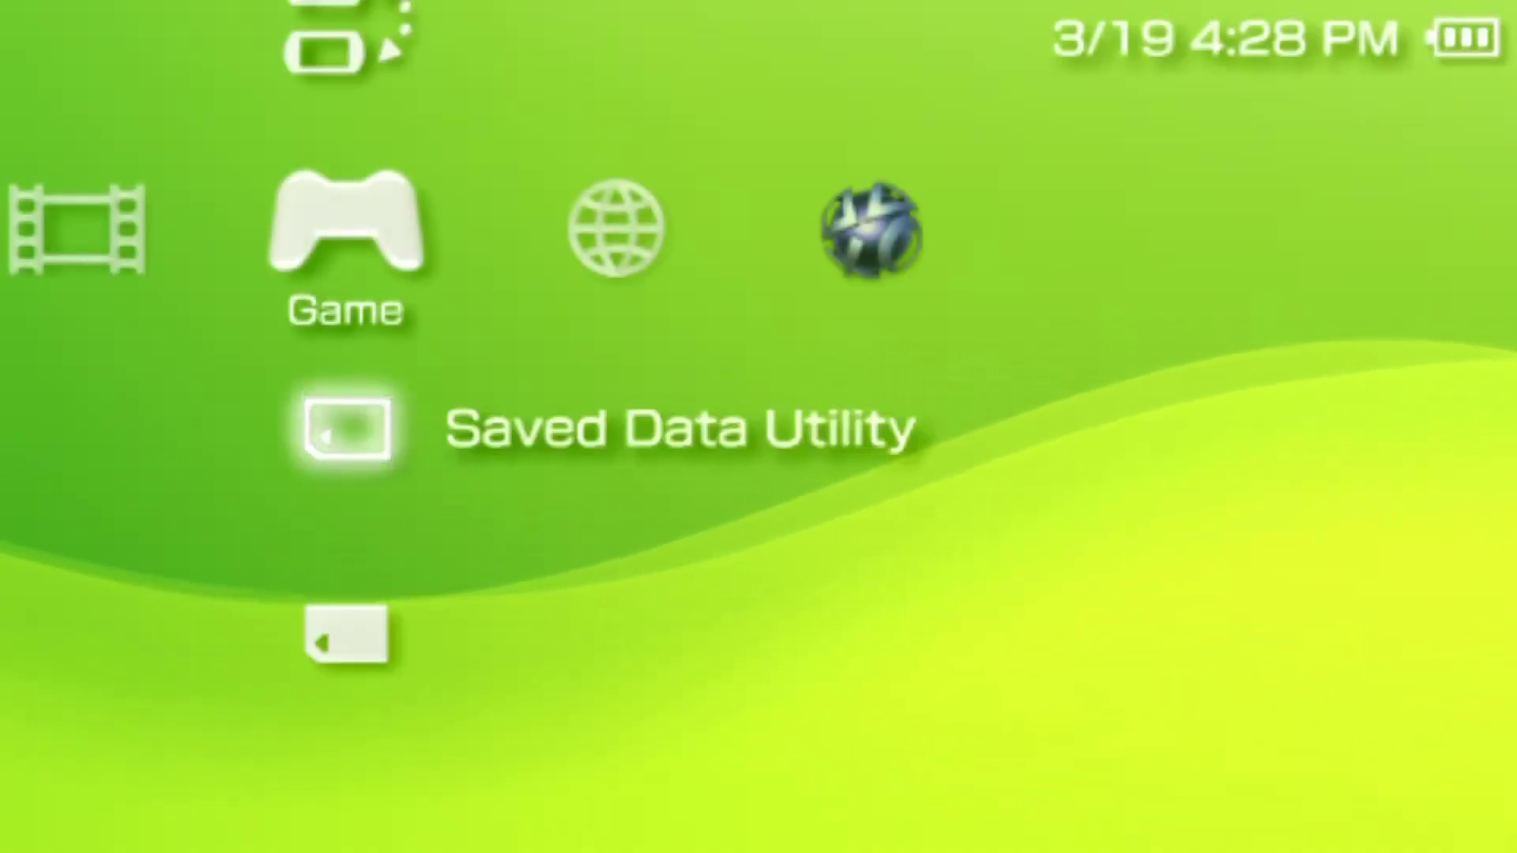
Open the PSP's Memory Stick game list and start Kingdom Hearts Birth by Sleep.
key("Down")
key("Return")
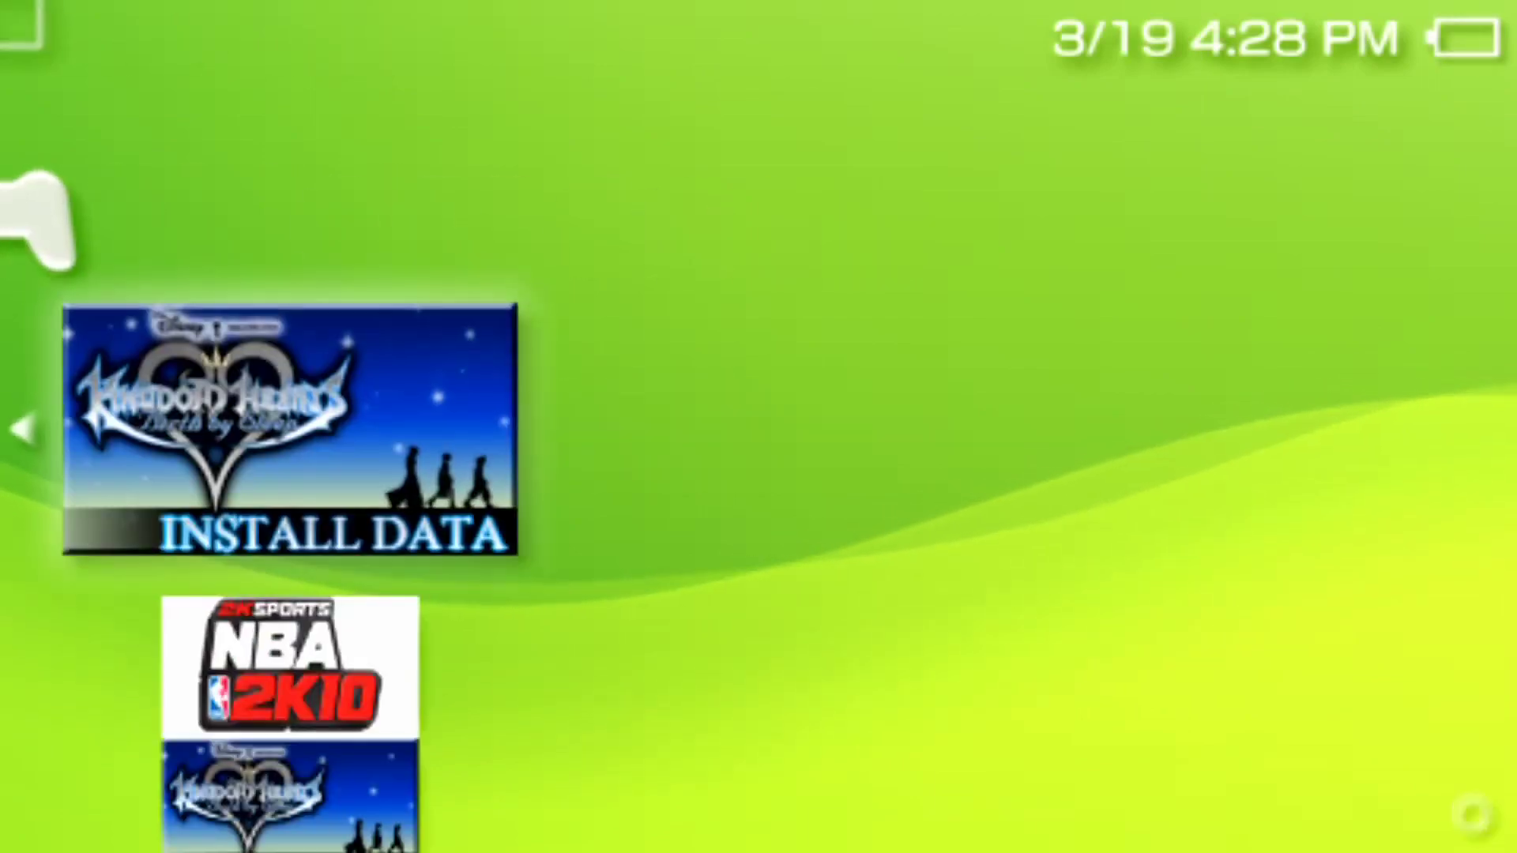
key("Down")
key("Down")
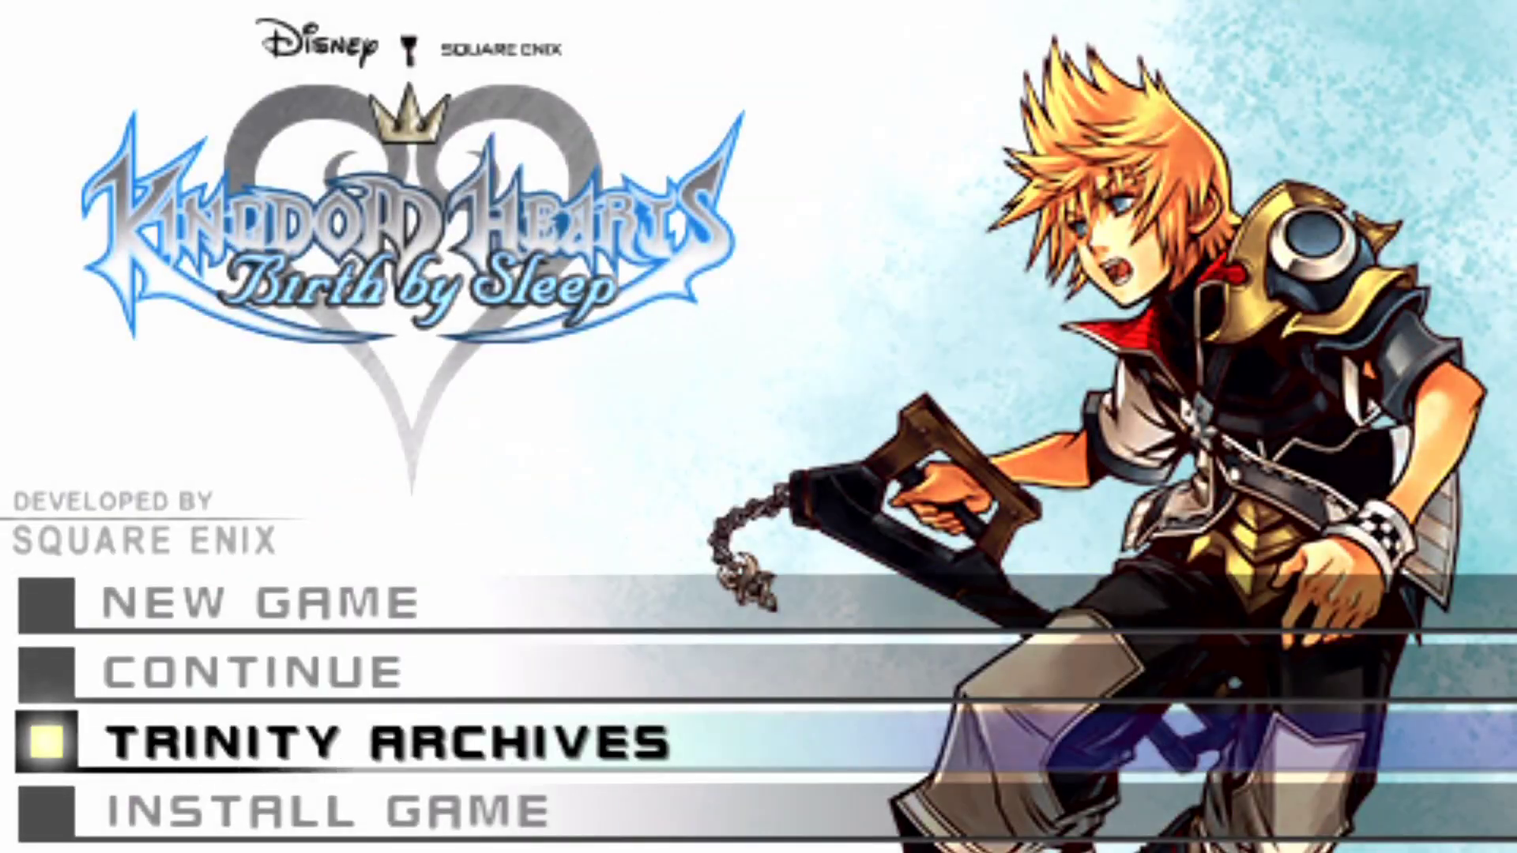
Choose Continue on the title screen, look through the available saves and load the Ventus save.
key("Up")
key("Return")
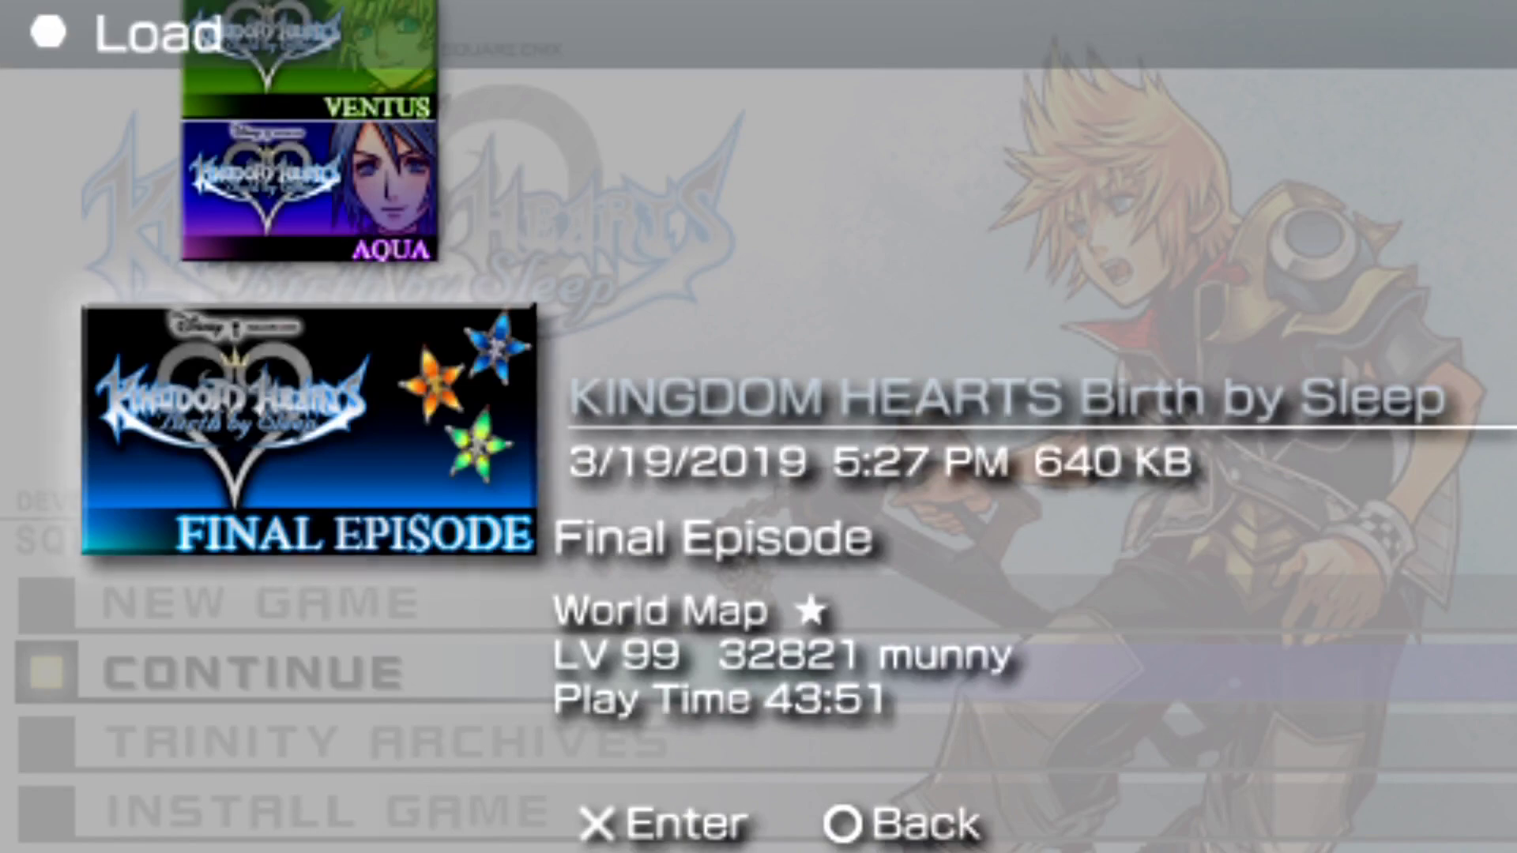
key("Up")
key("Up")
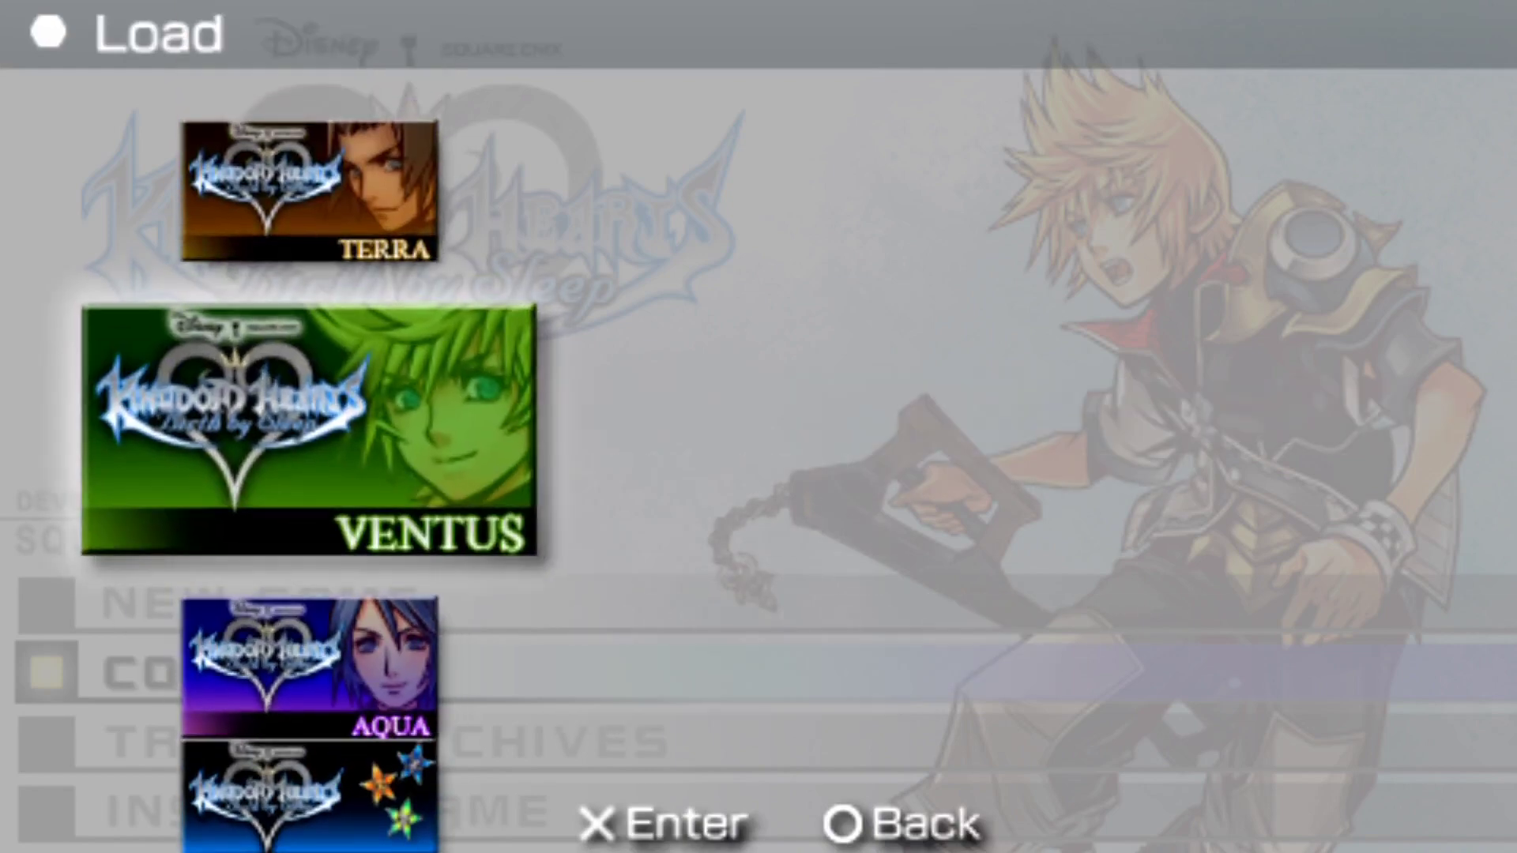
key("Up")
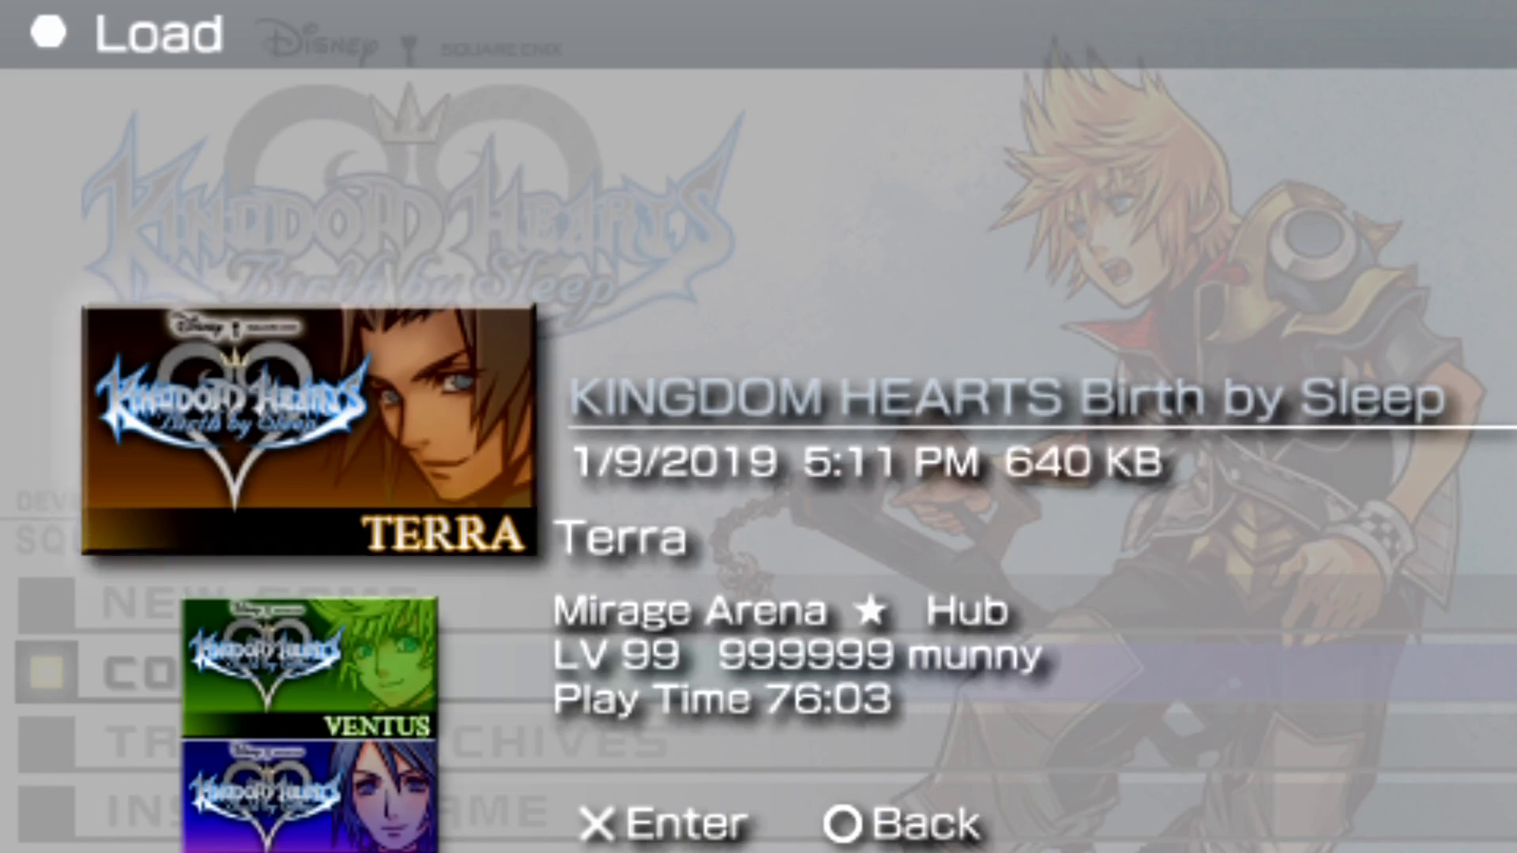
key("Down")
key("Down")
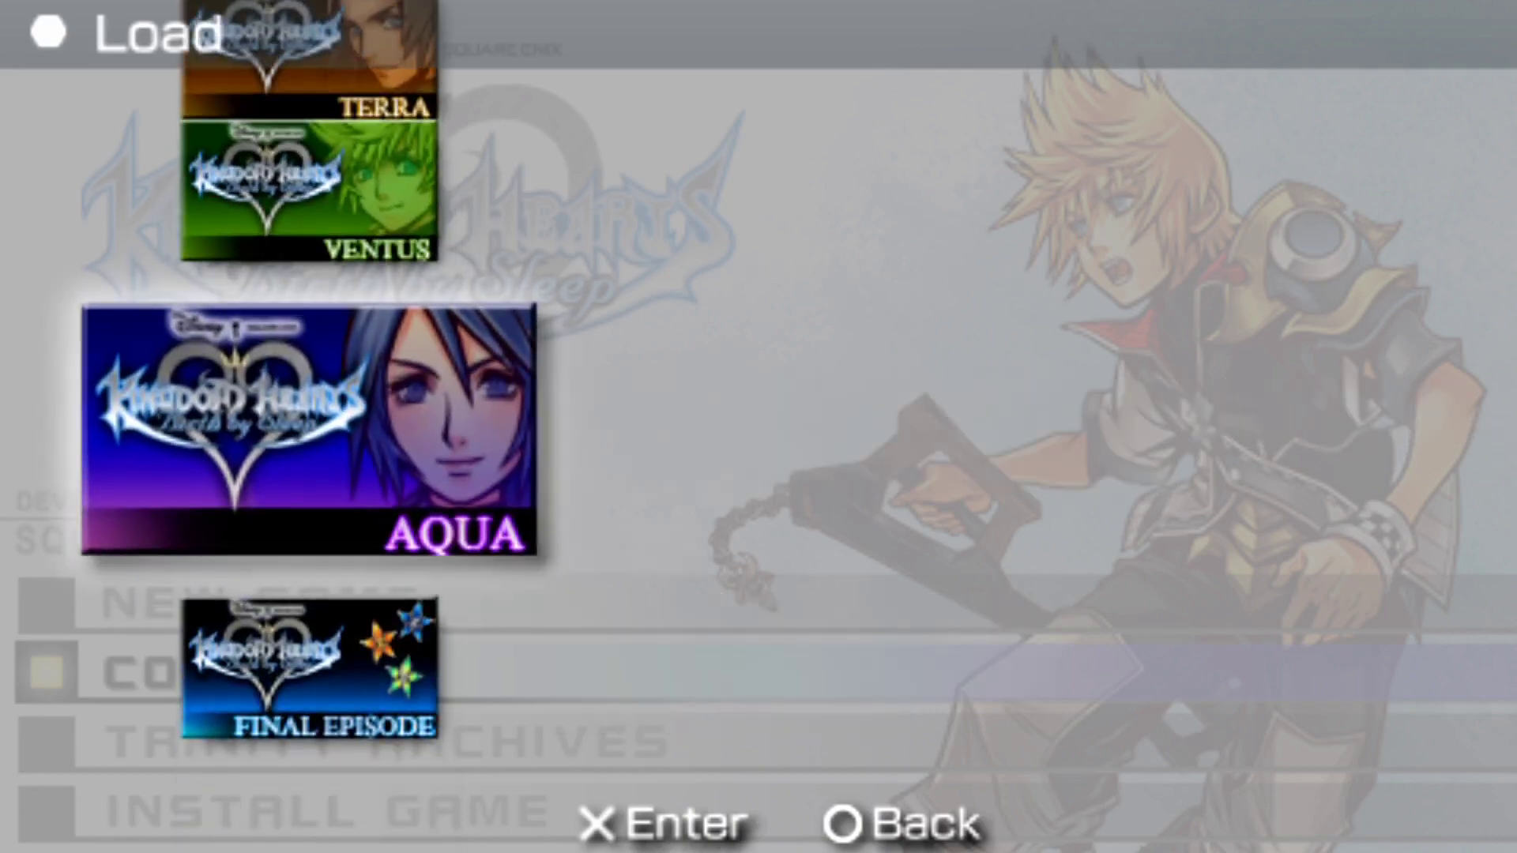
key("Up")
key("z")
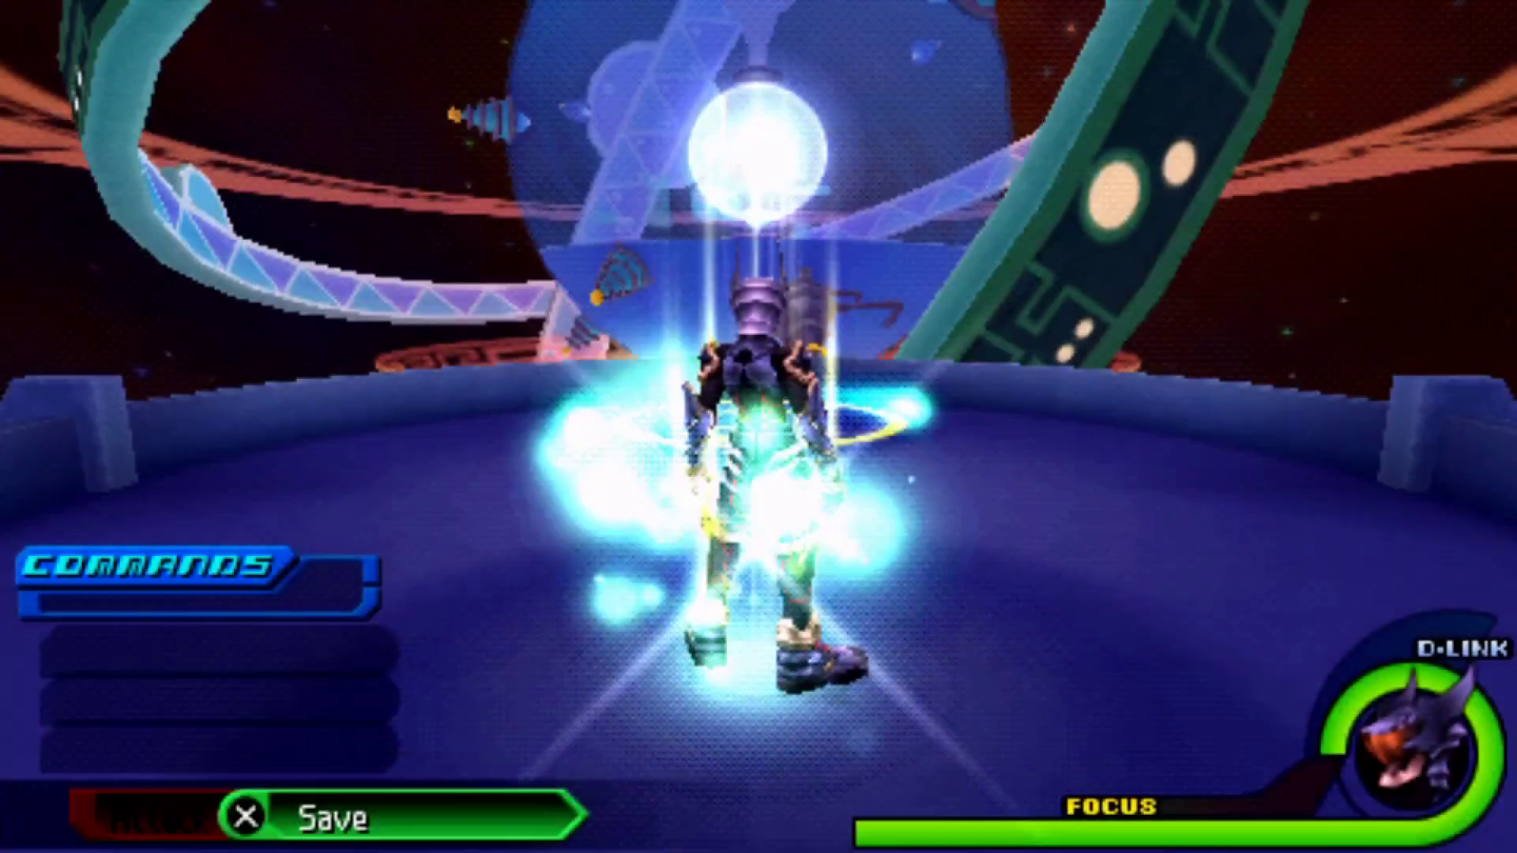
Run Ventus across the Hub, open the in-game menu and view the Items section.
key("Up")
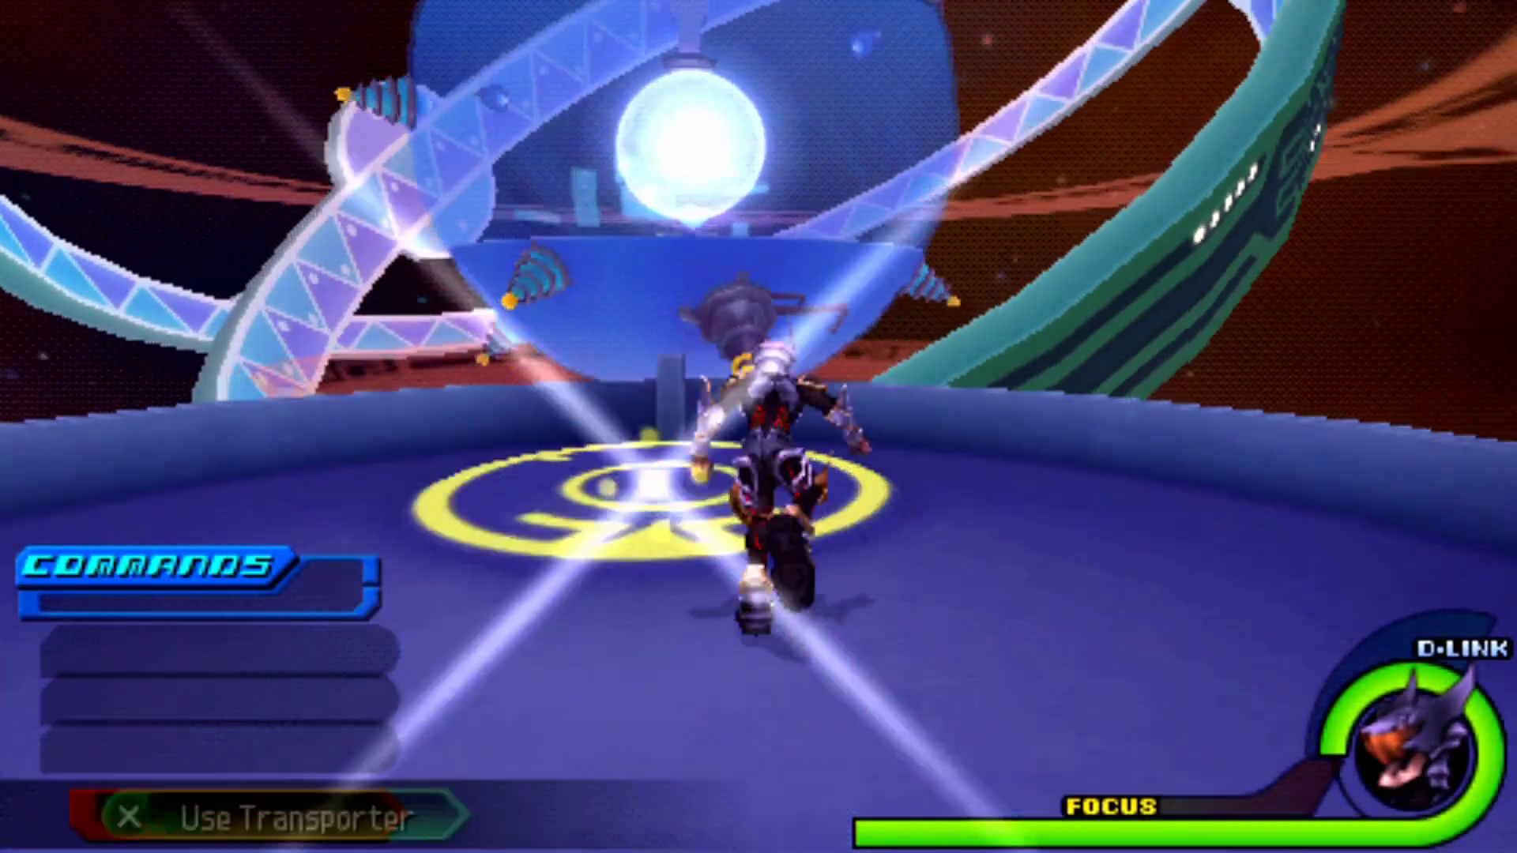
key("Down")
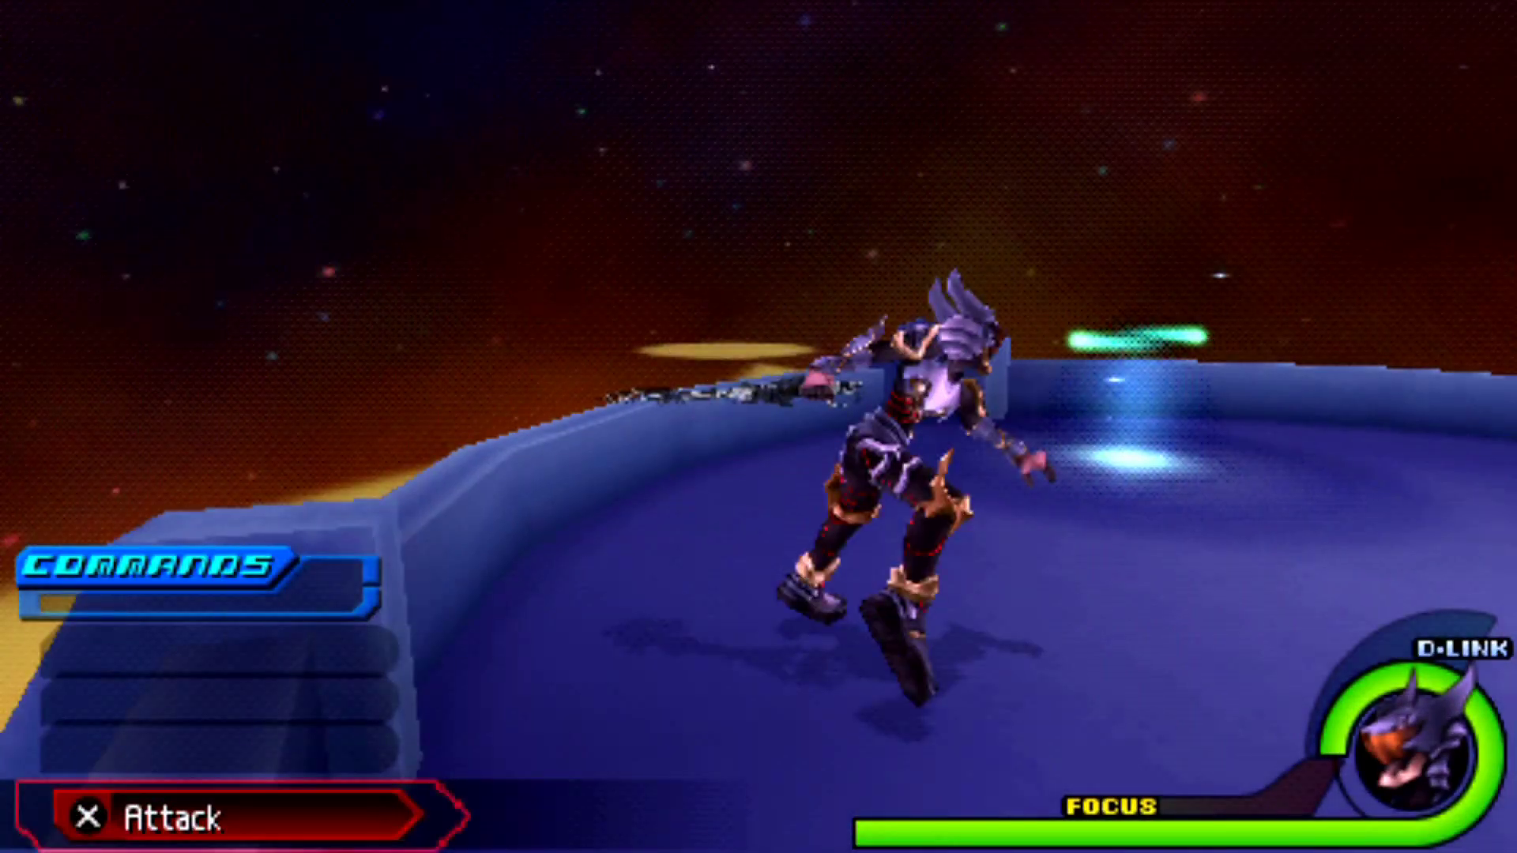
key("space")
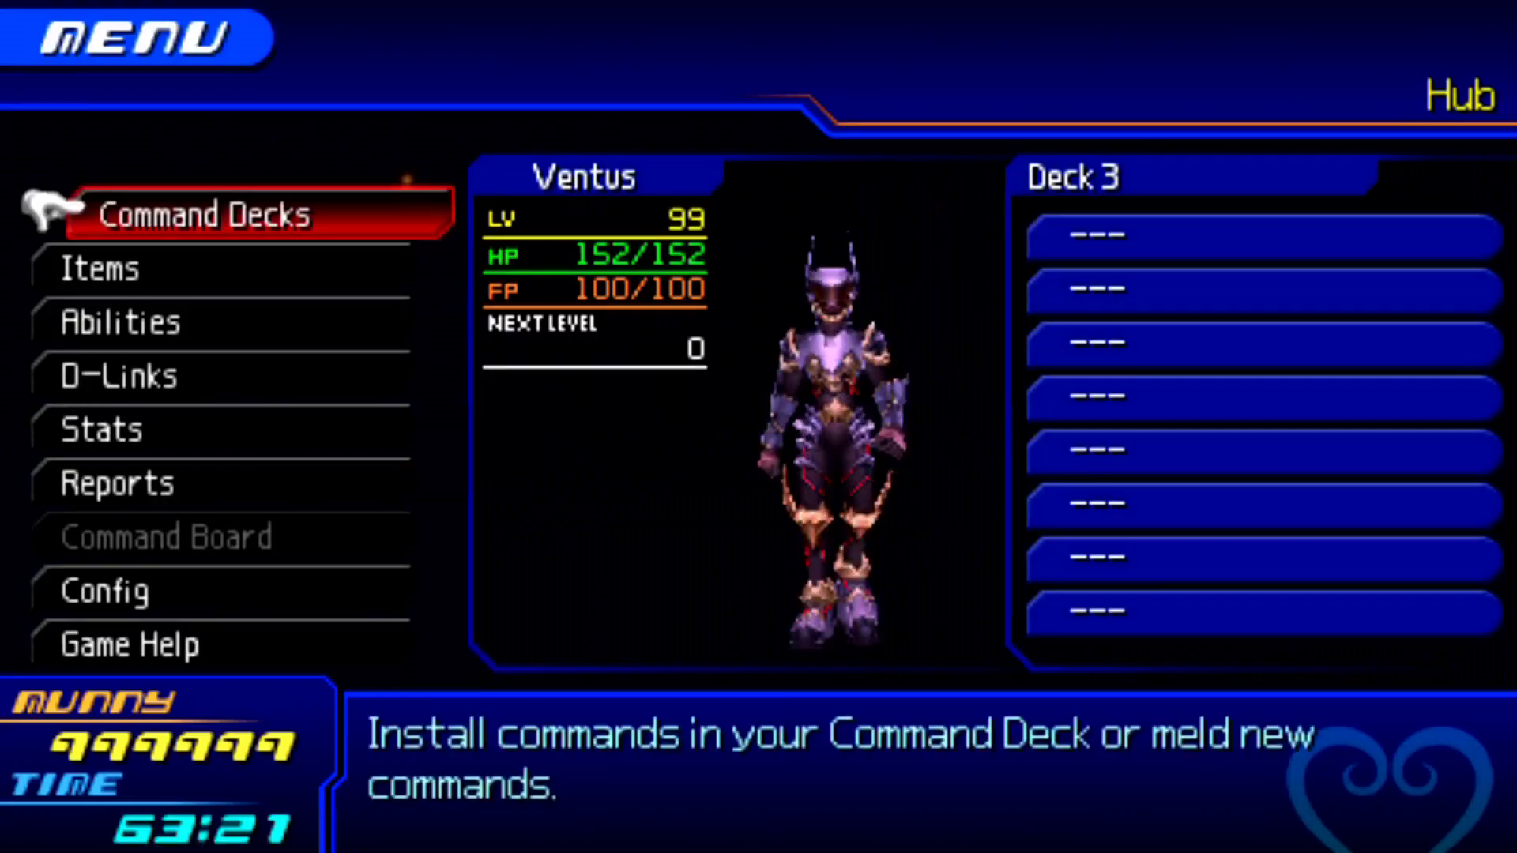
key("Down")
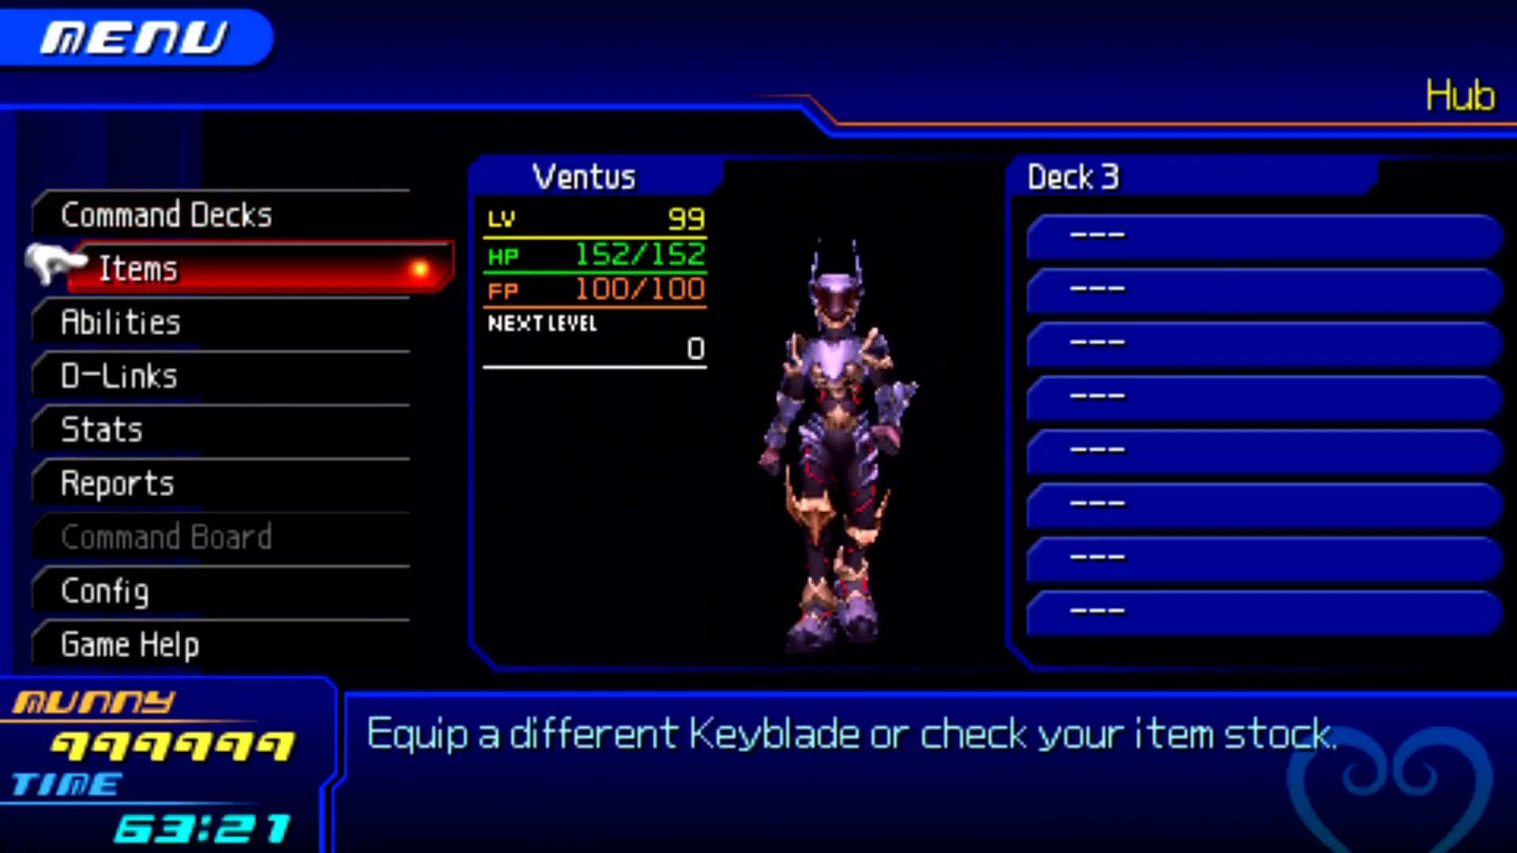
key("Return")
key("Escape")
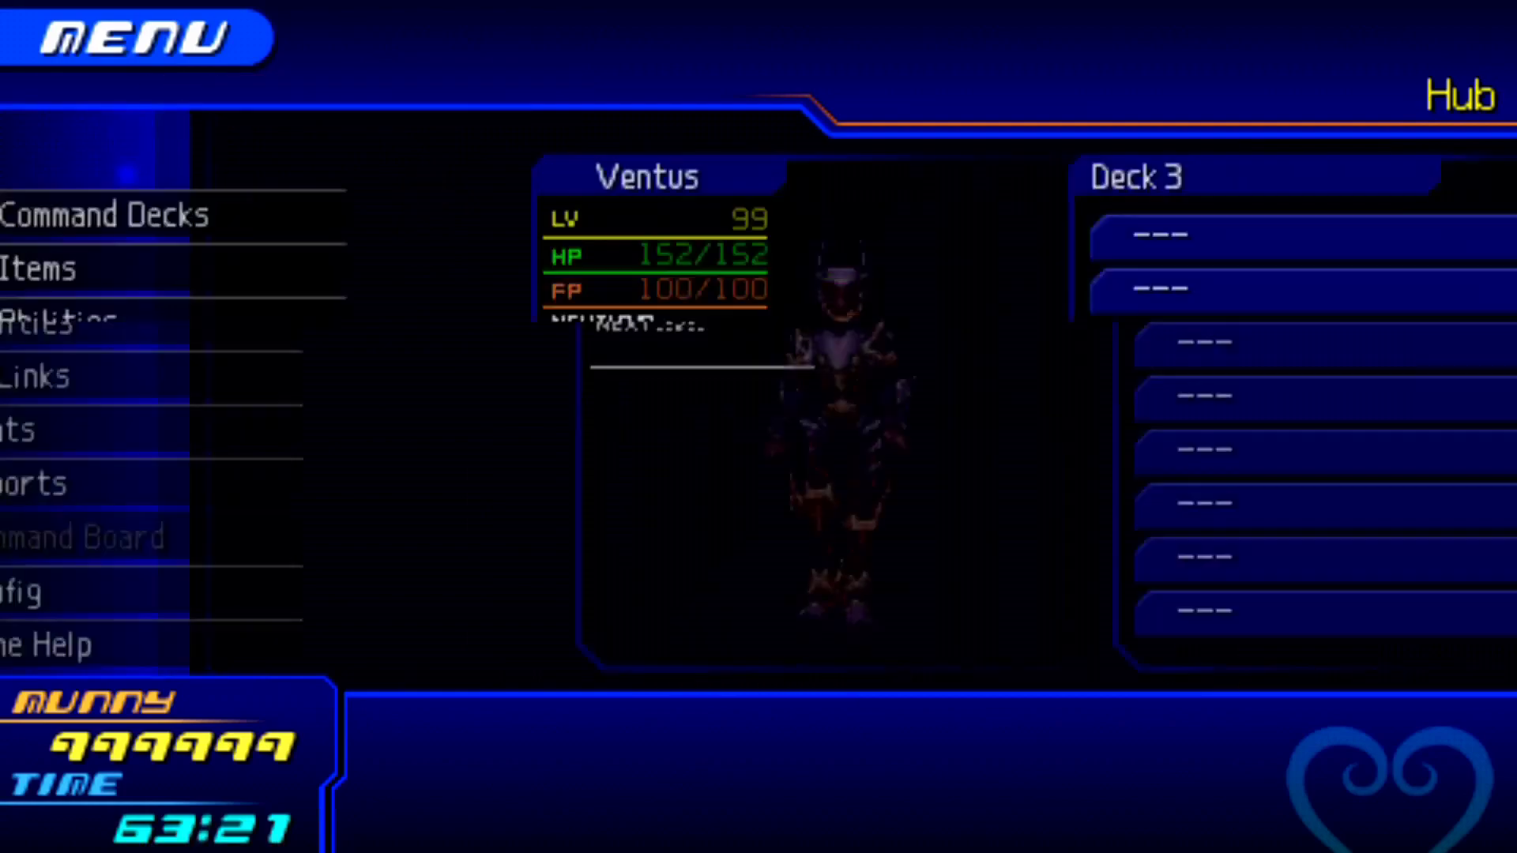
Examine Ventus's Abilities list from Prizes through Stats to Support and close the menu.
key("Down")
key("Return")
key("Down")
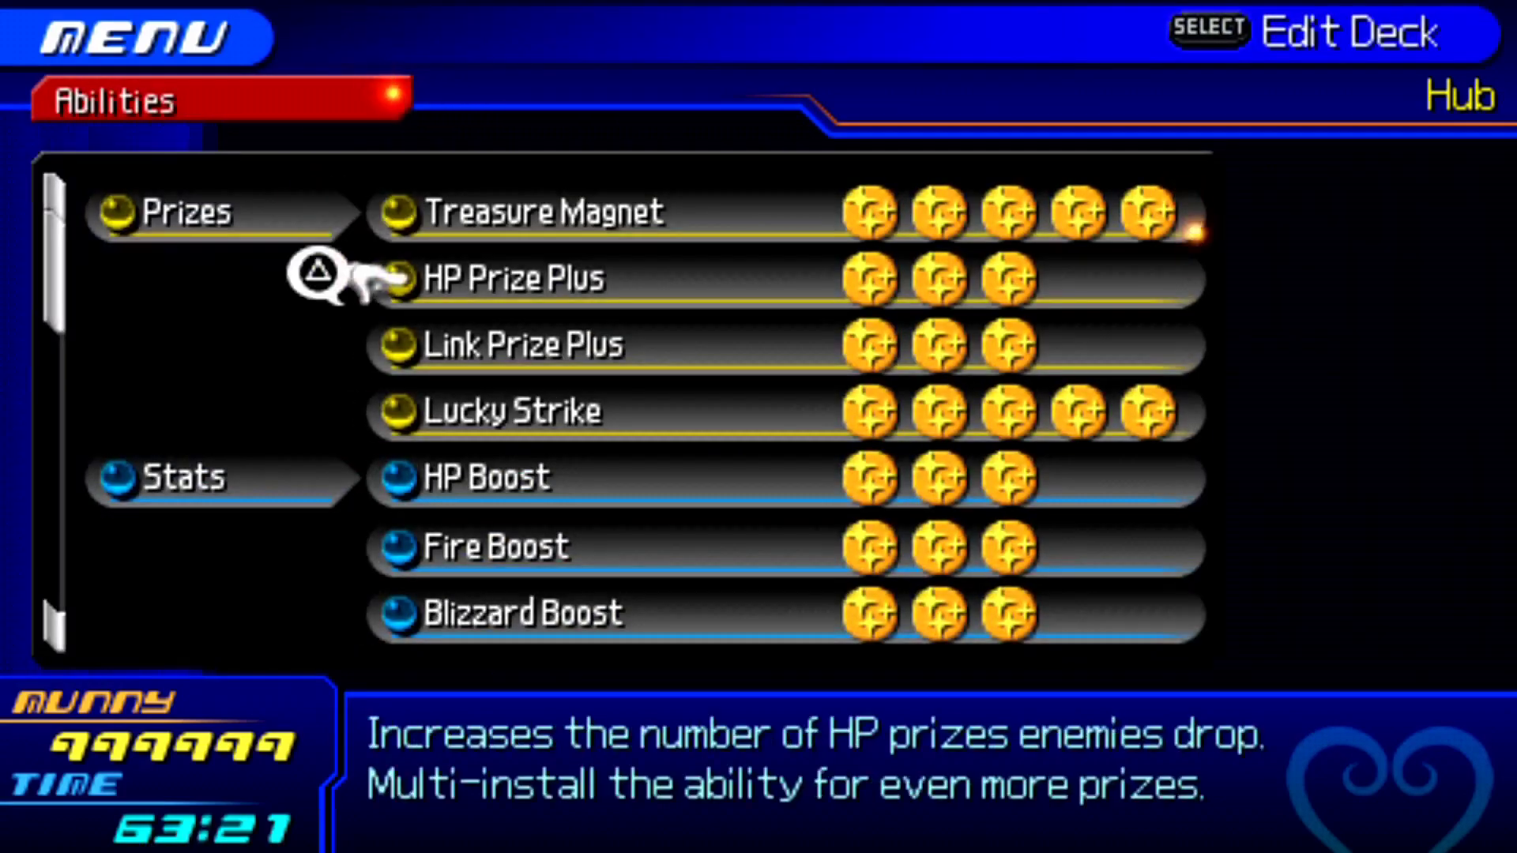
key("Down")
key("Down")
key("Down")
key("Down")
key("Down")
key("Down")
key("Down")
key("Down")
key("Down")
key("Down")
key("Down")
key("Down")
key("Down")
key("Down")
key("Down")
key("Down")
key("Down")
key("Down")
key("Down")
key("Down")
key("Down")
key("Down")
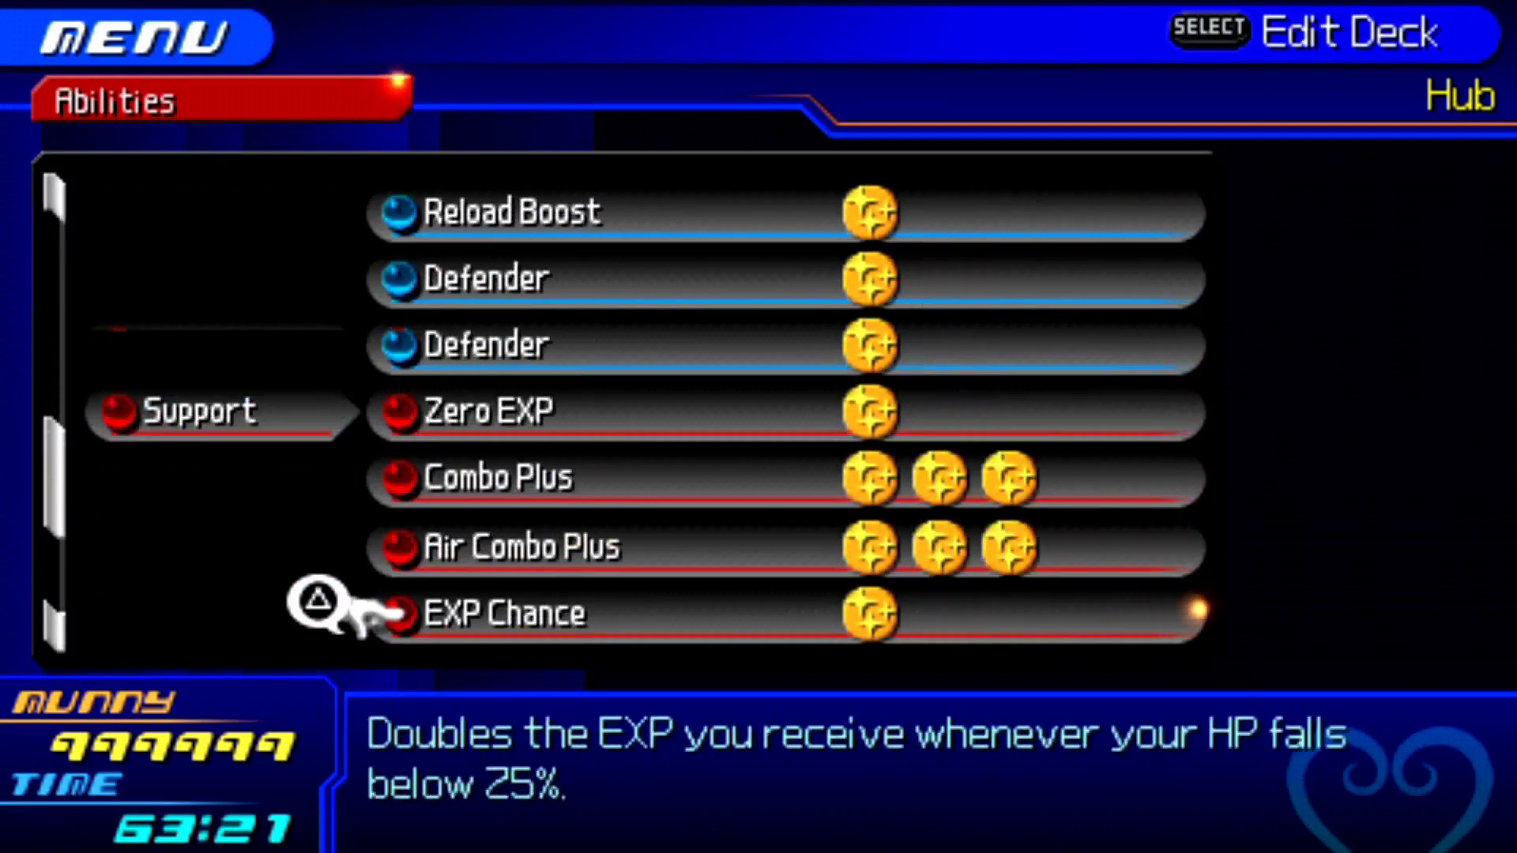
key("Escape")
key("Escape")
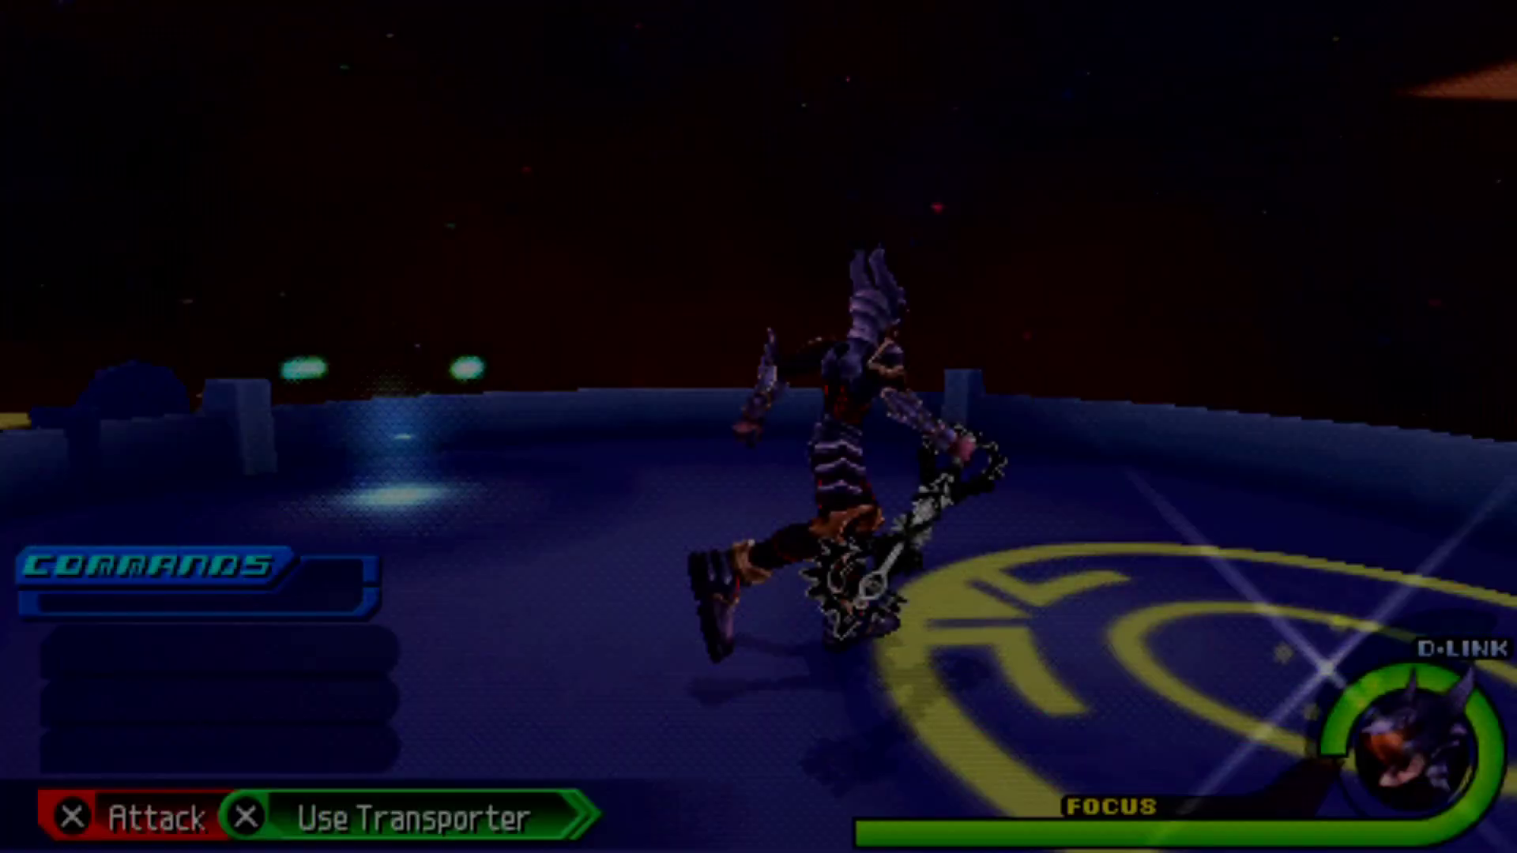
key("Down")
key("Left")
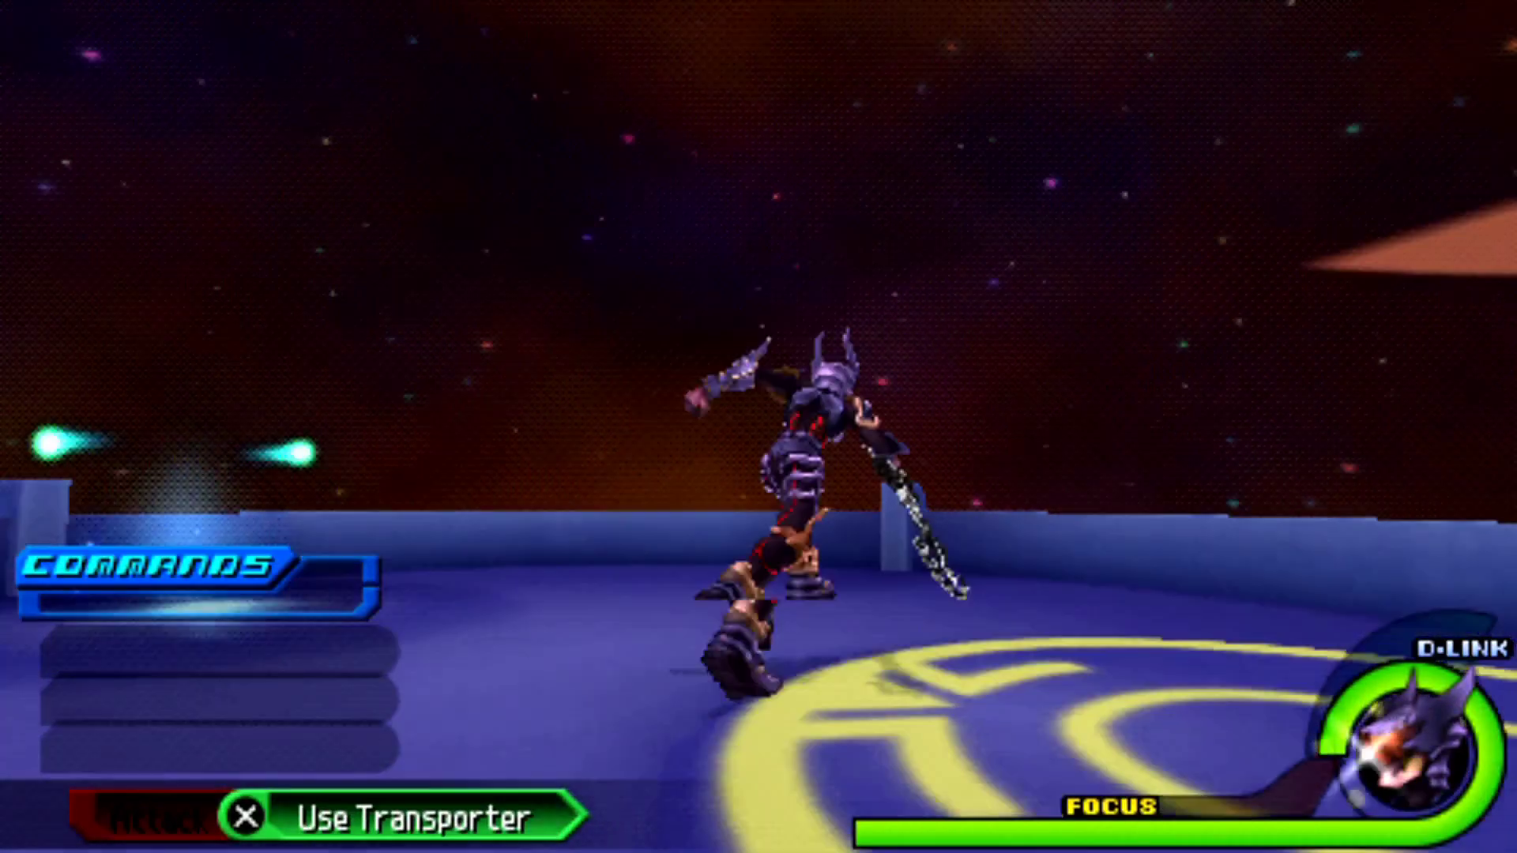
key("Up")
key("Left")
key("Up")
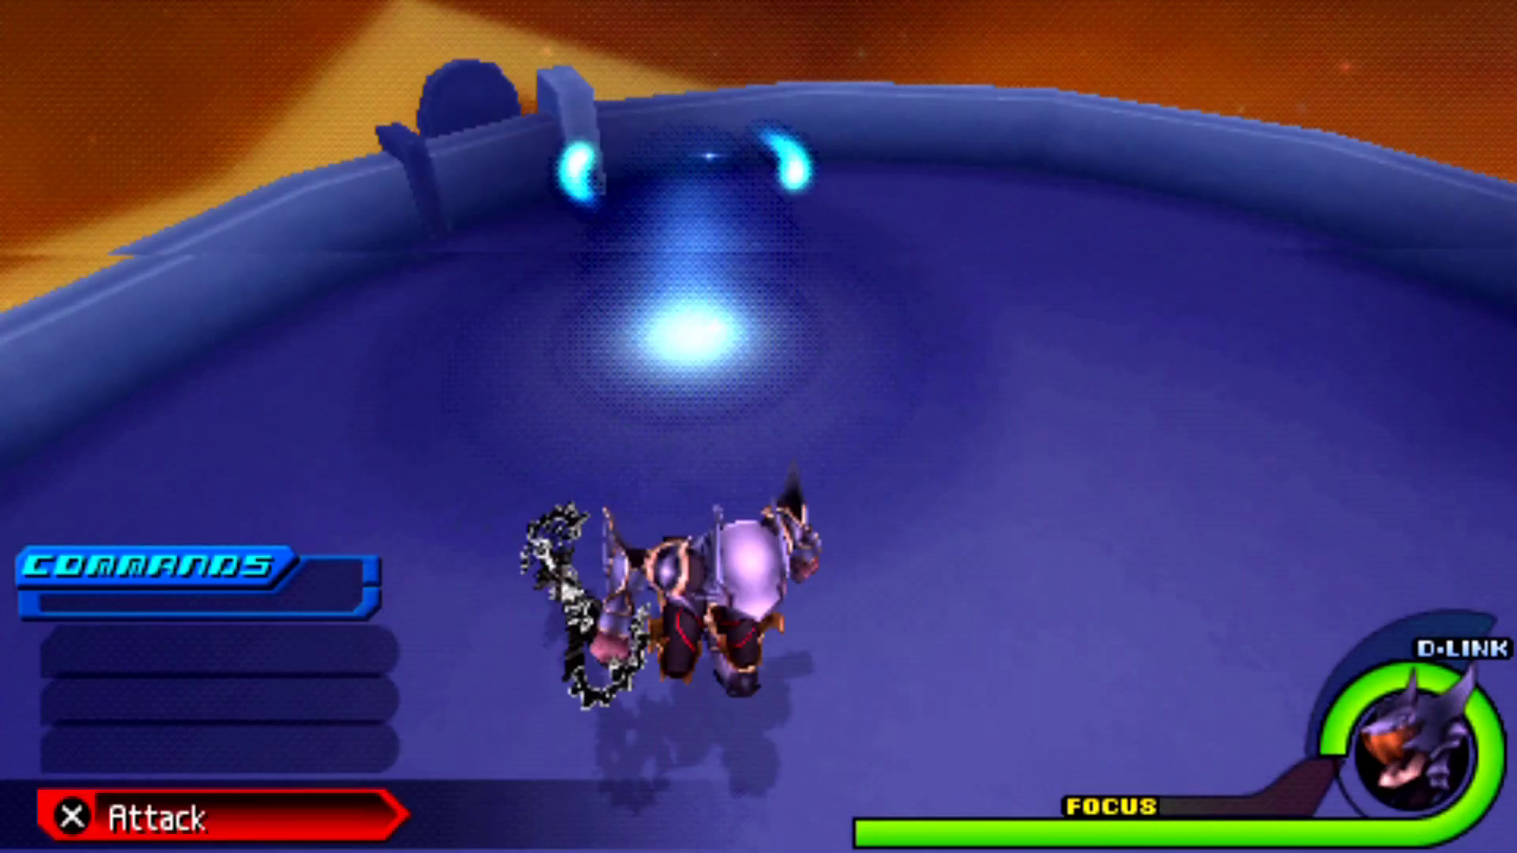